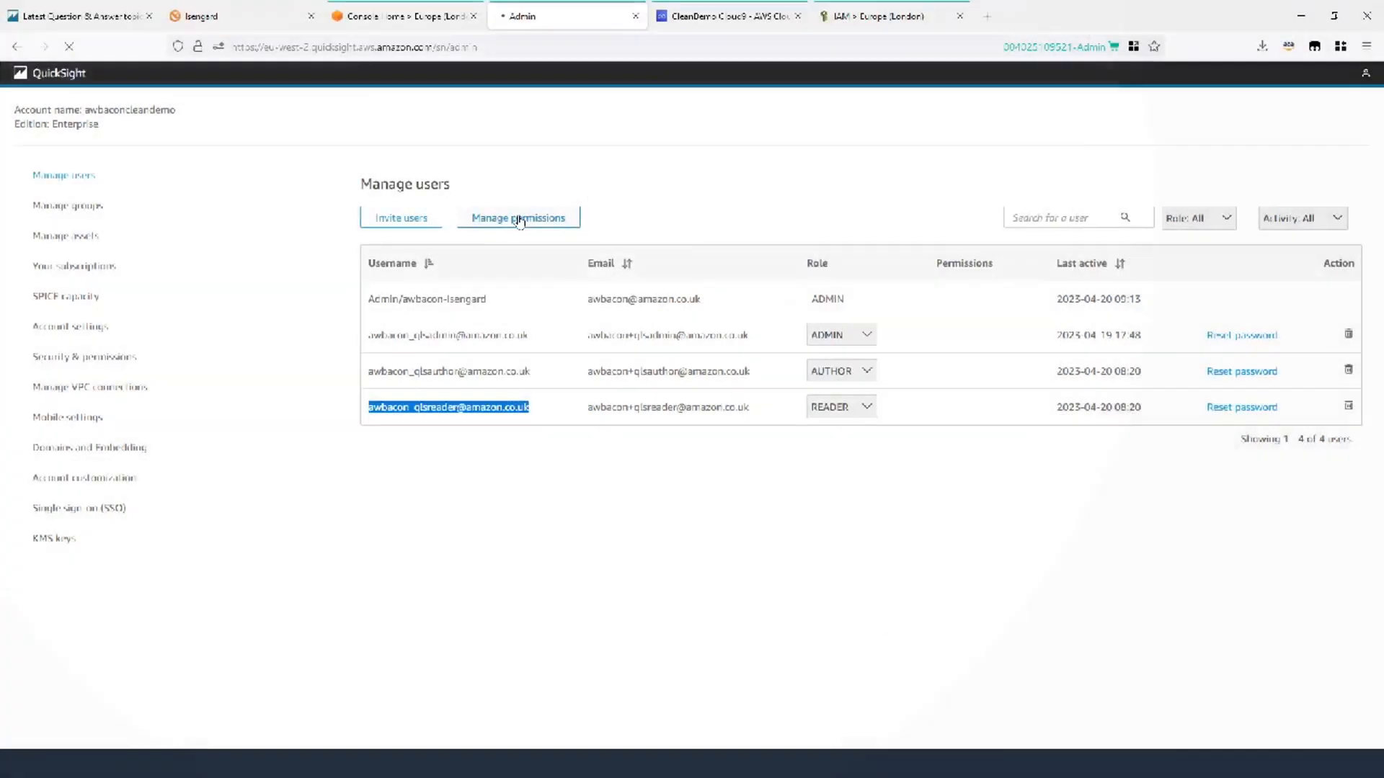
Go to Manage custom permissions and start a new custom permissions profile.
left_click(519, 219)
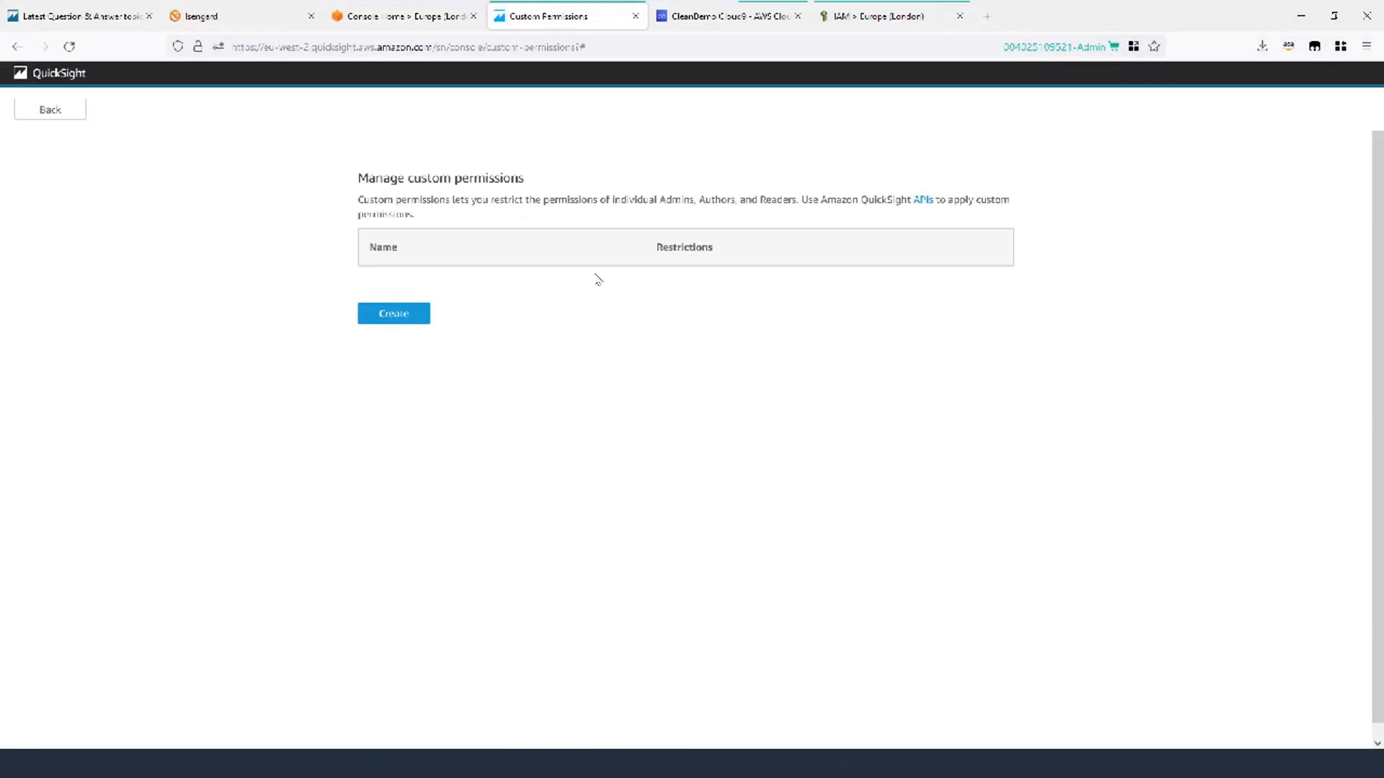
left_click(393, 315)
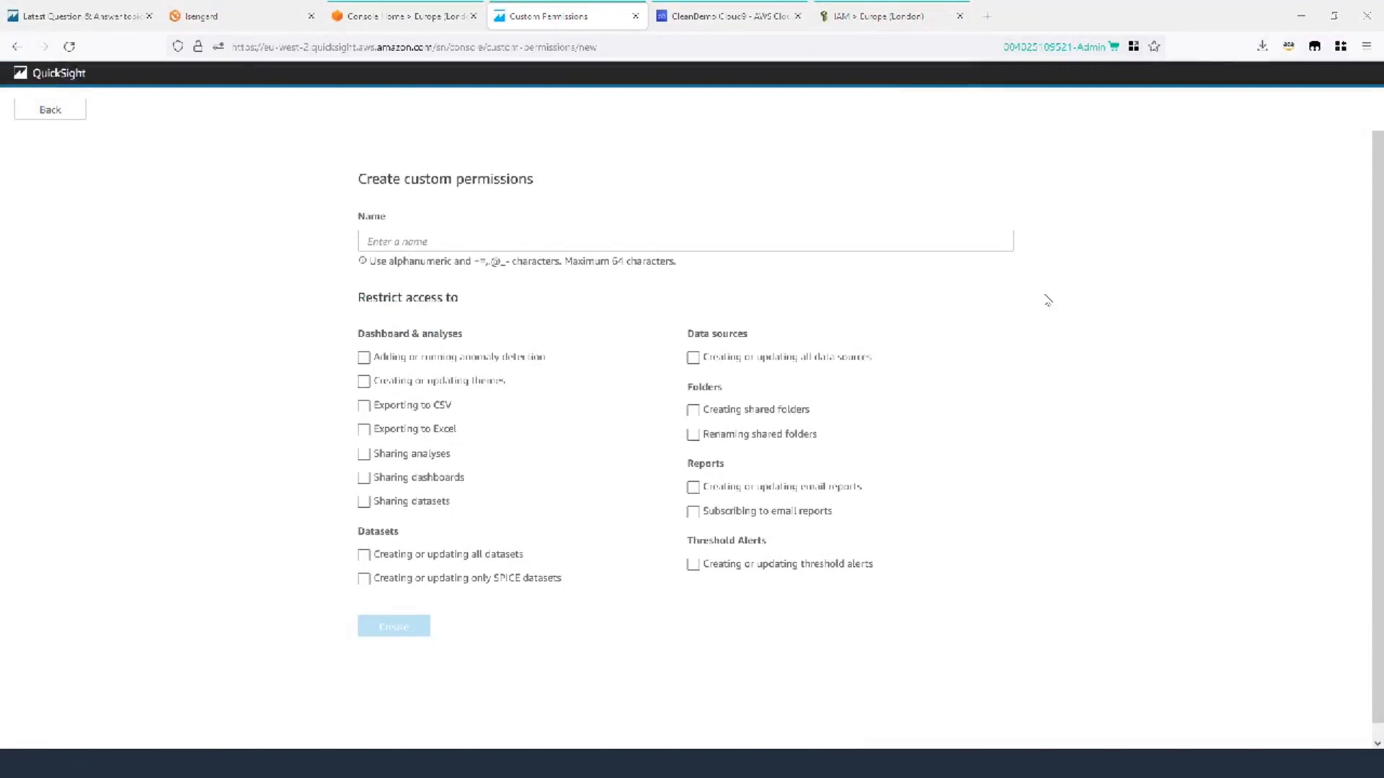
Name the profile DashboardDeveloper and restrict creating or updating all datasets and data sources.
left_click(512, 240)
type("DashboardDeveloper")
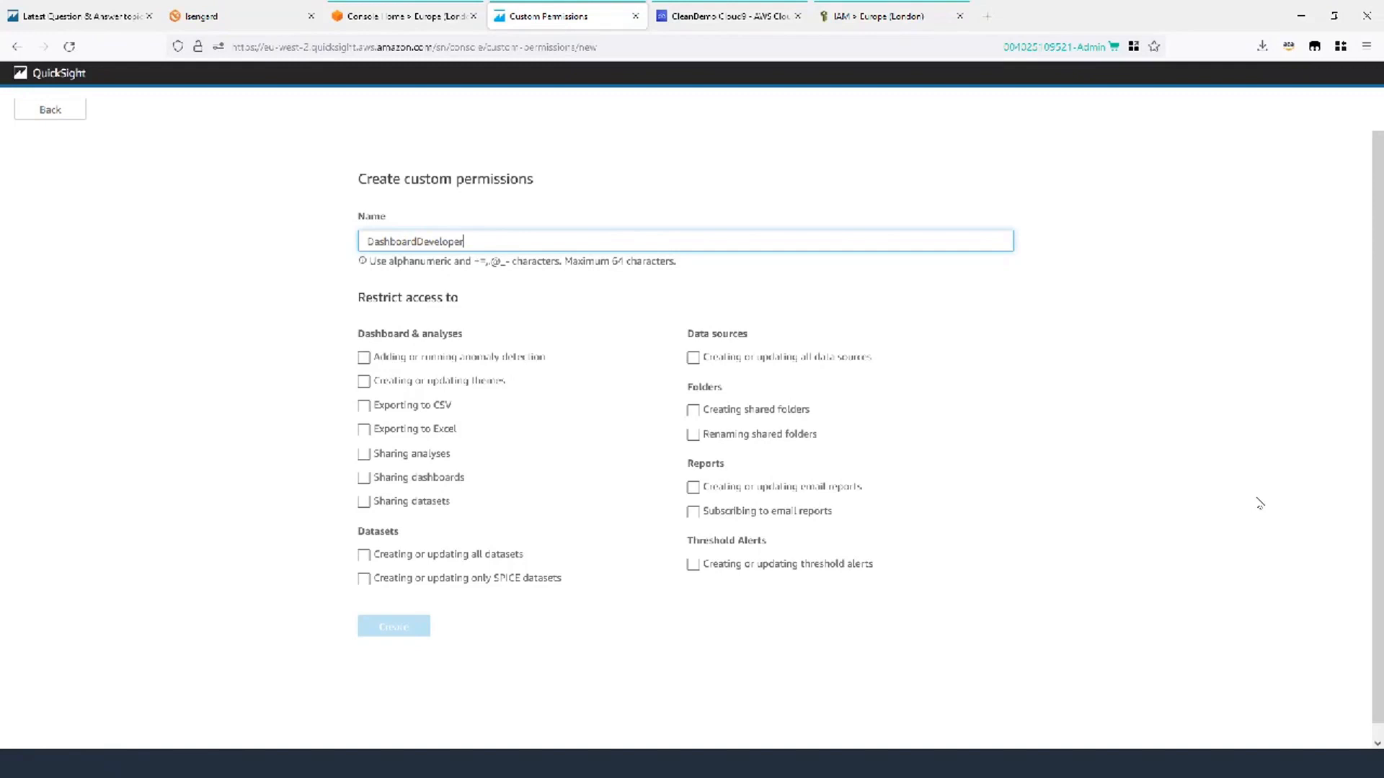
left_click(364, 556)
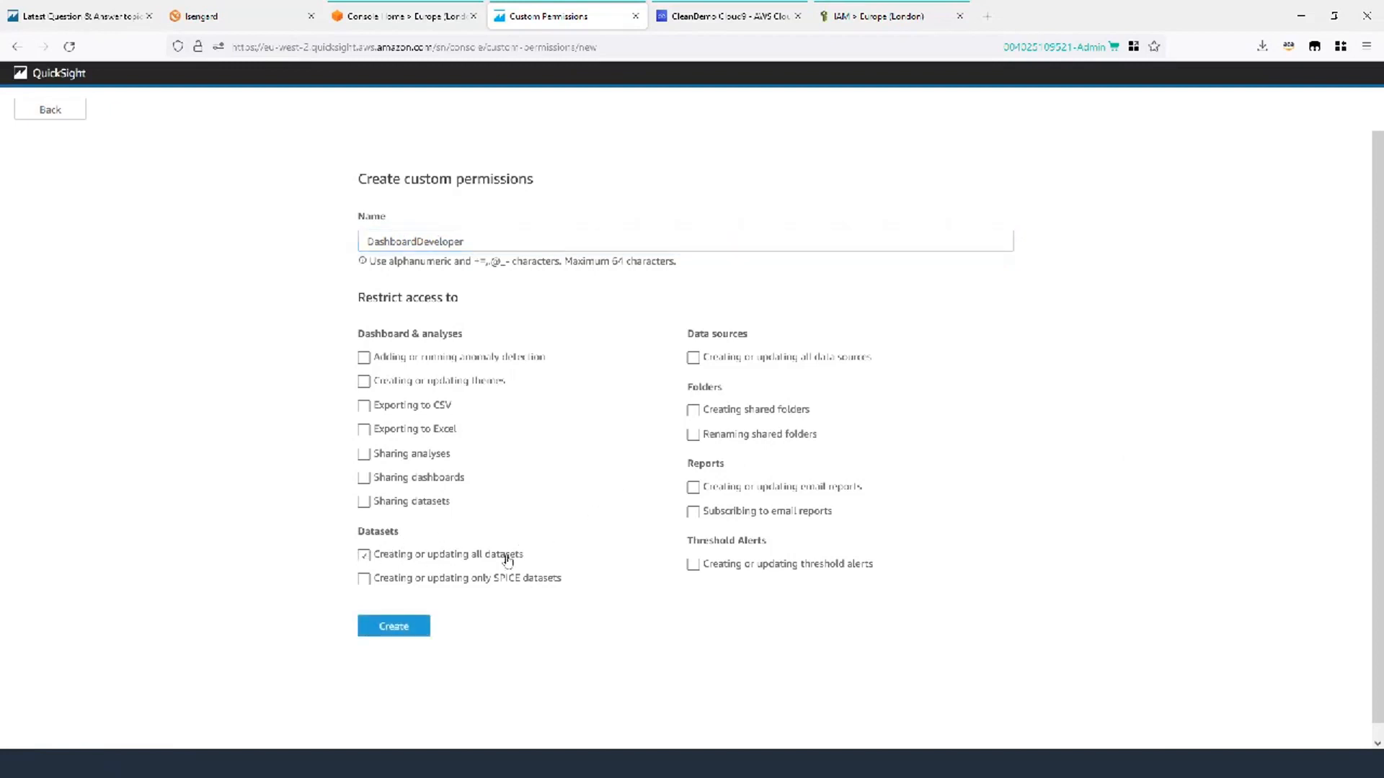
left_click(692, 359)
left_click(1366, 46)
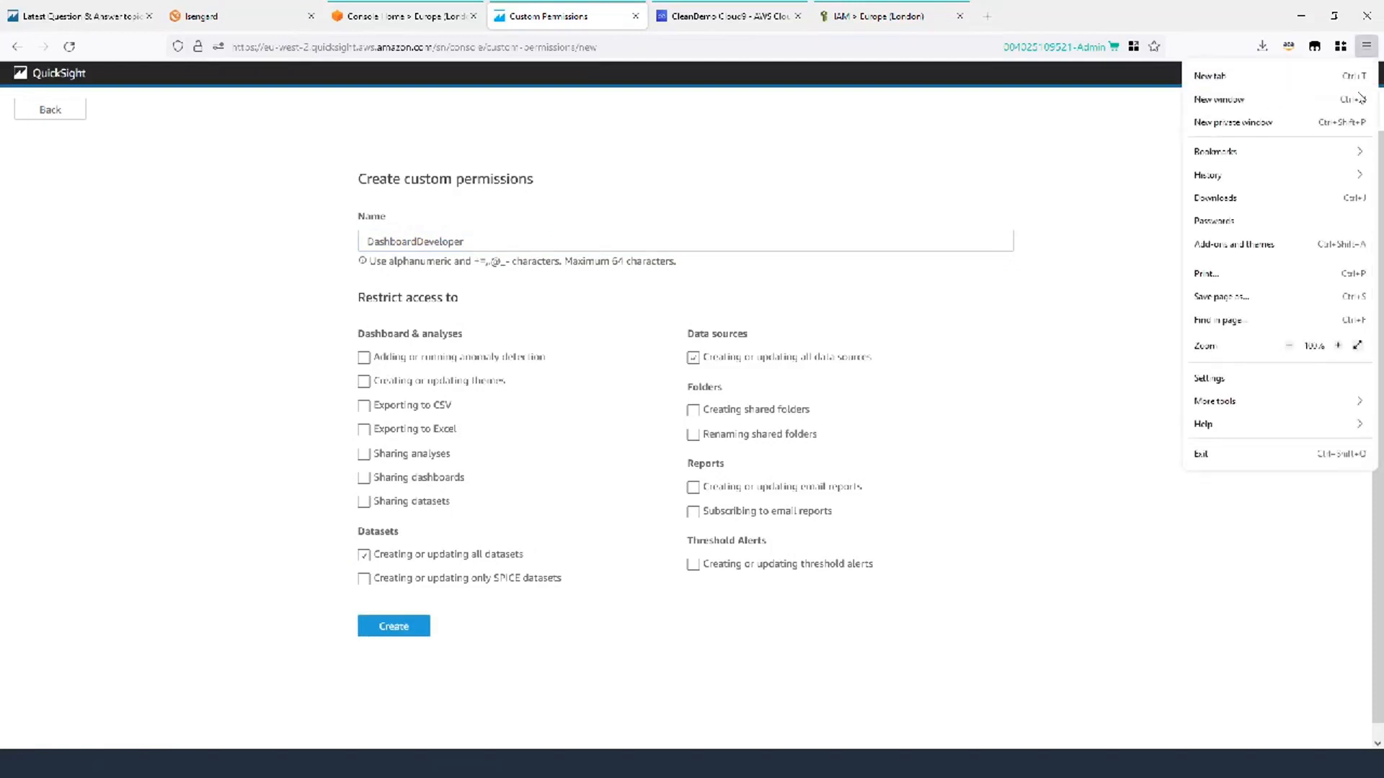
Zoom the browser in and save the DashboardDeveloper permissions profile.
left_click(1339, 346)
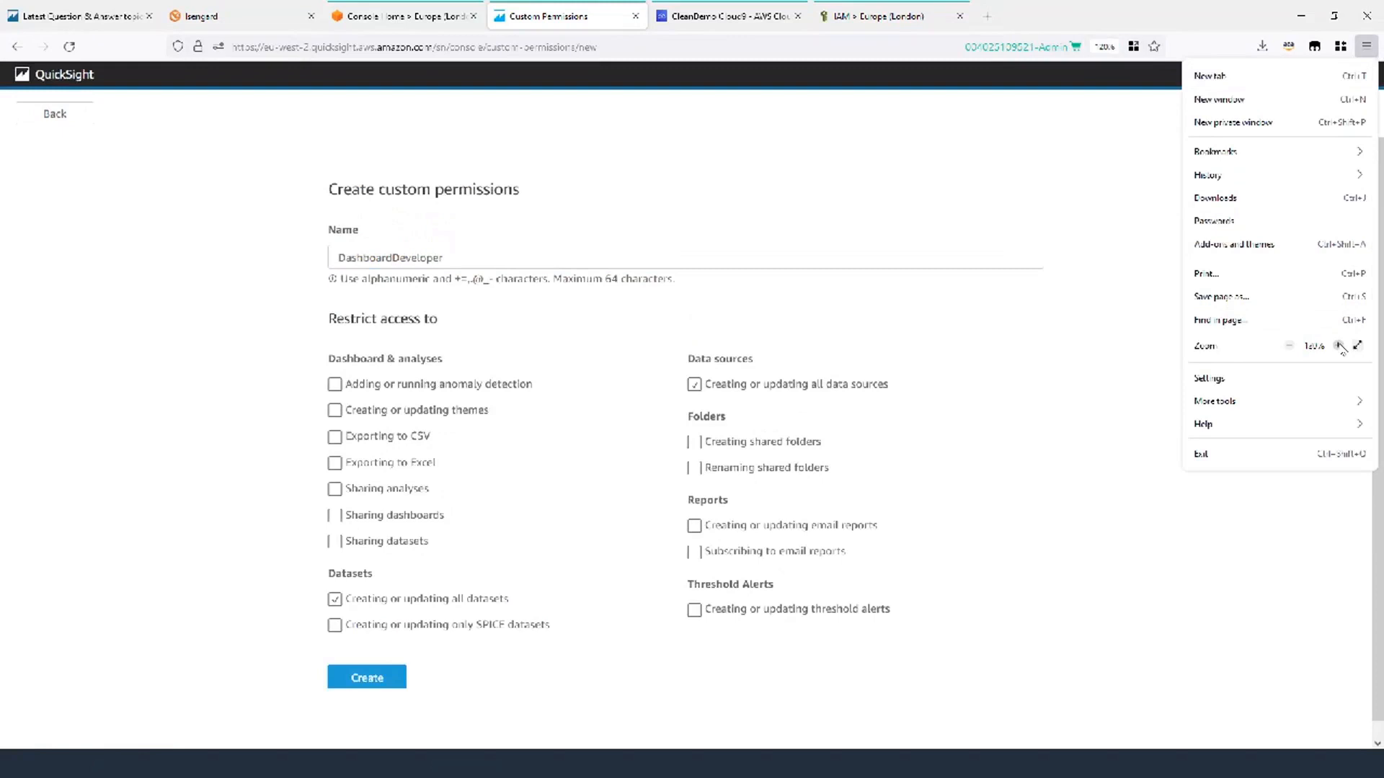
left_click(1339, 346)
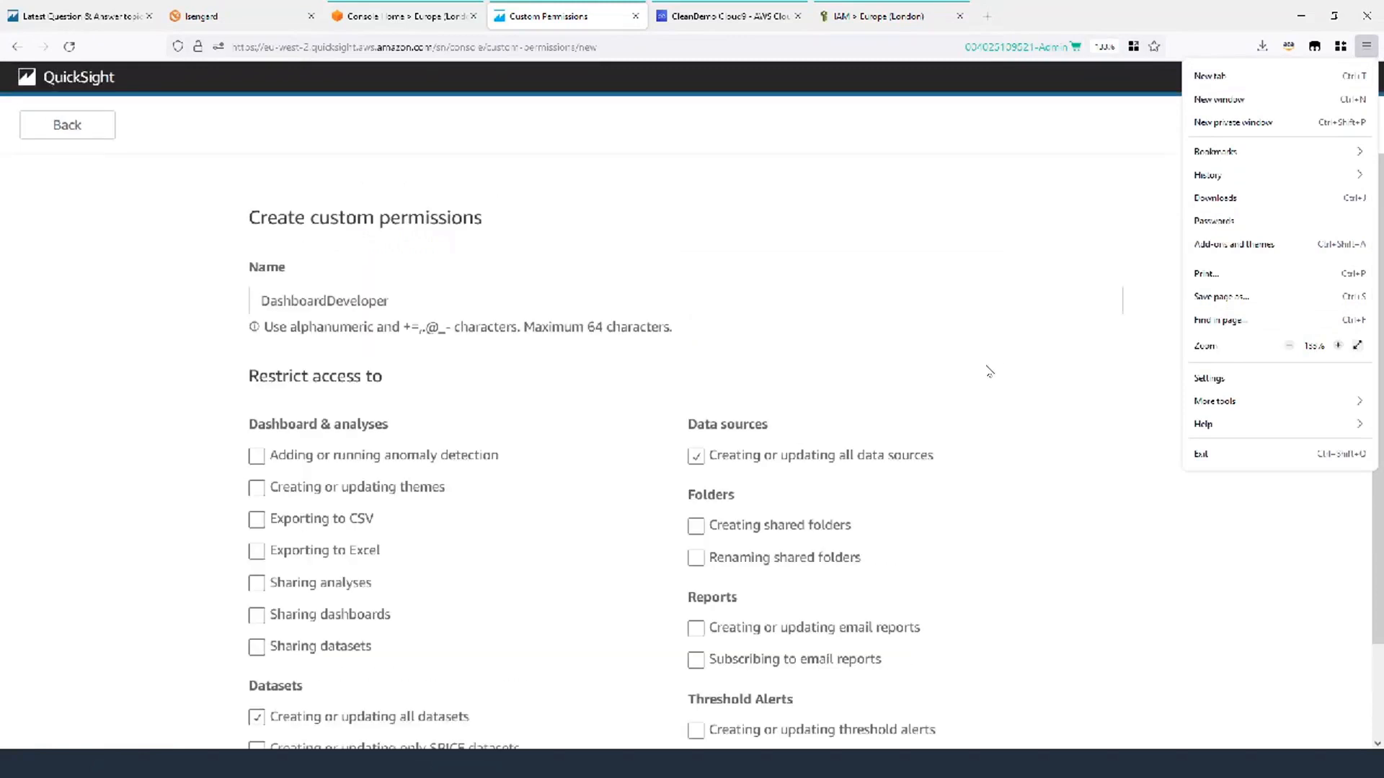
scroll(989, 371, "down", 2)
left_click(468, 198)
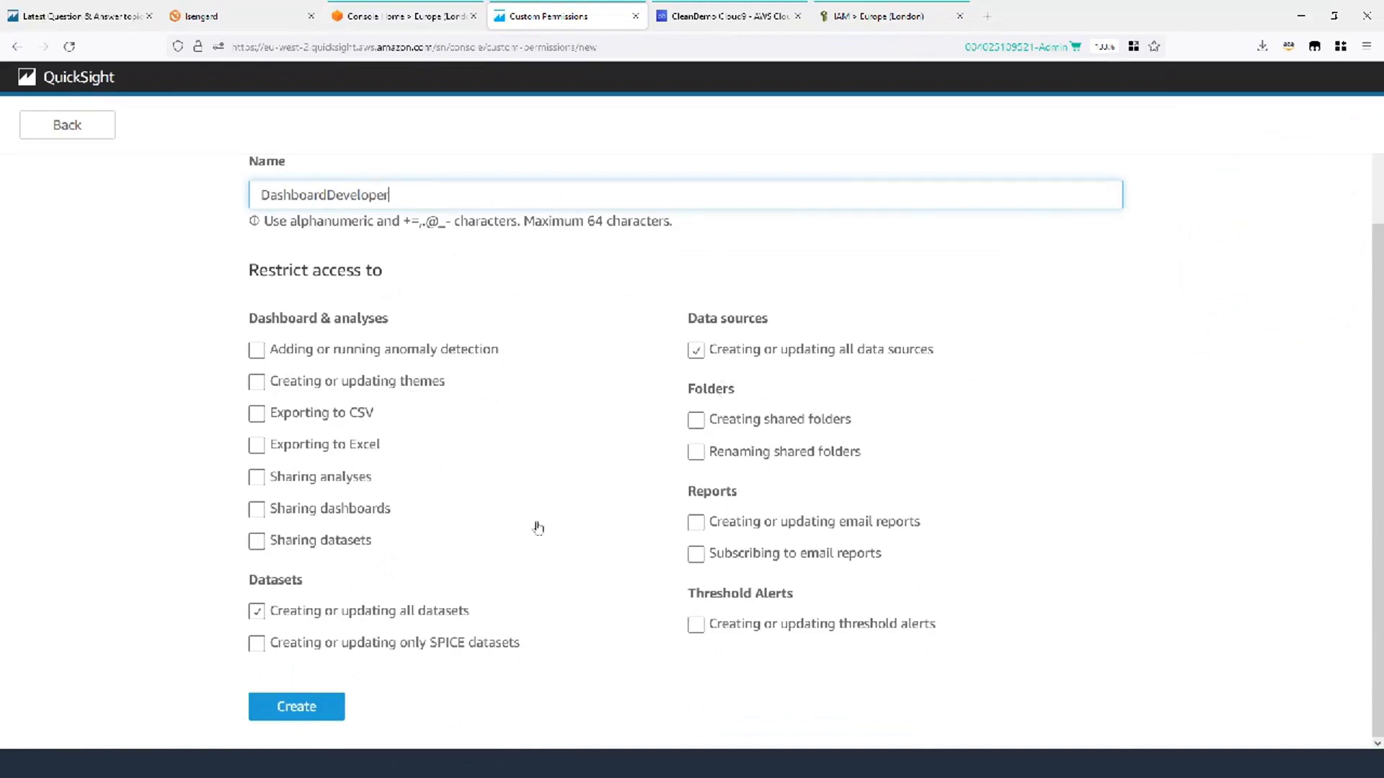
left_click(295, 704)
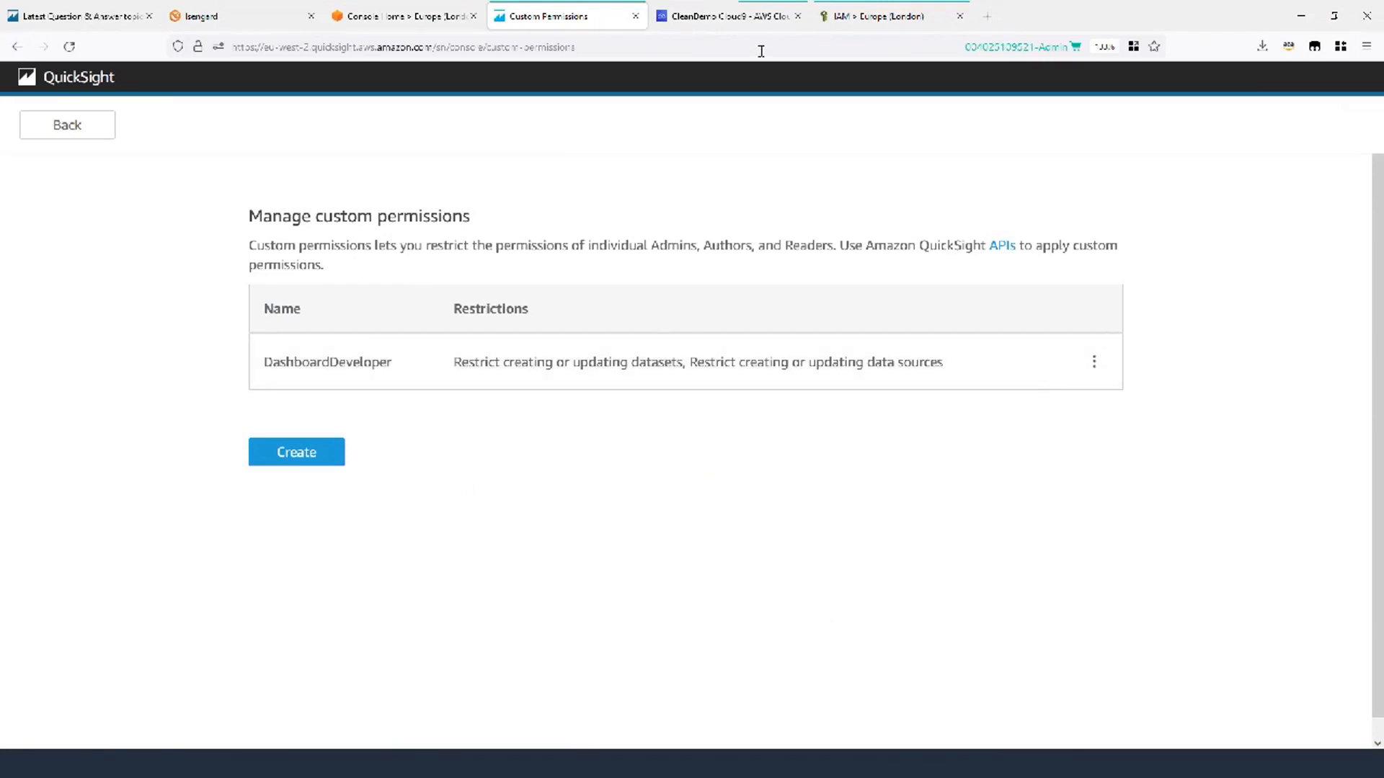
left_click(724, 22)
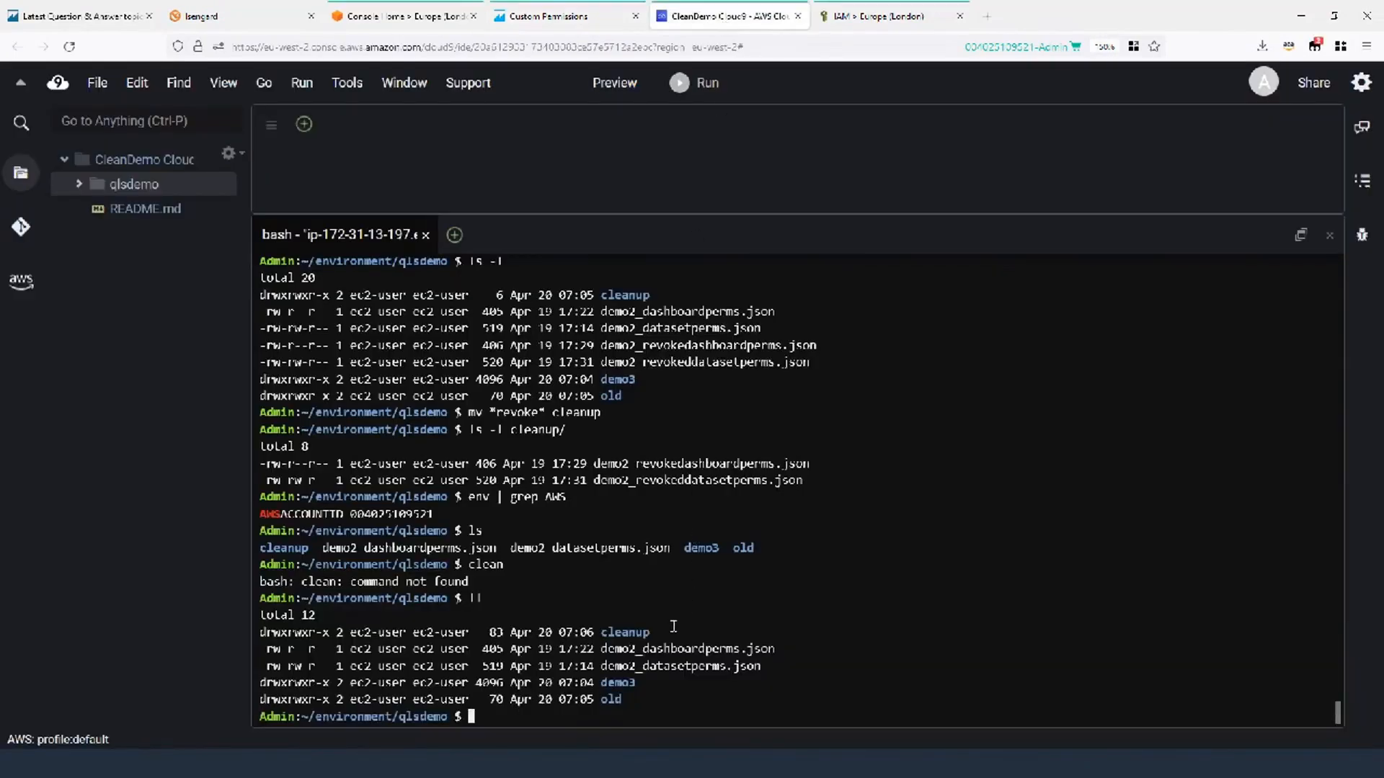
Clear the terminal and paste the update-user command assigning DashboardDeveloper to the author user.
type("clean")
key("Return")
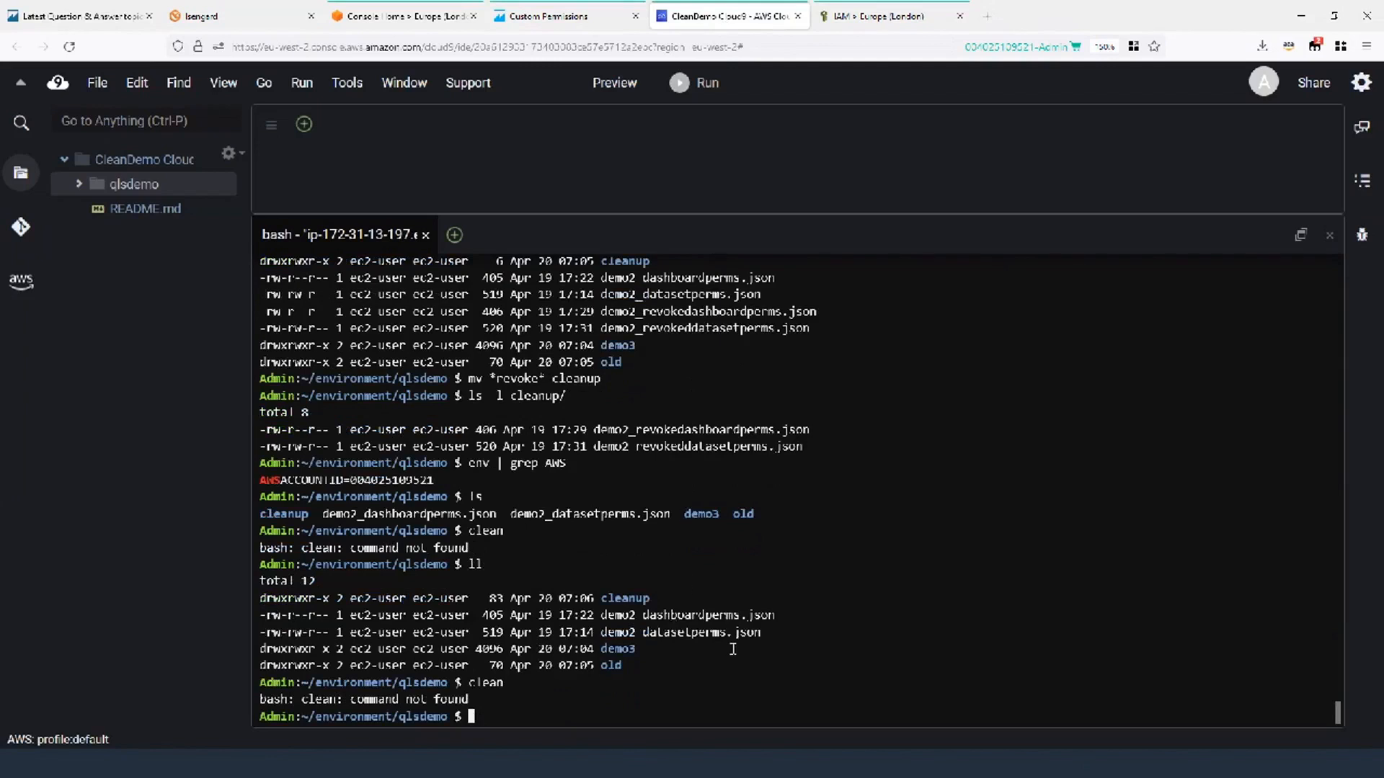
type("claer")
key("Return")
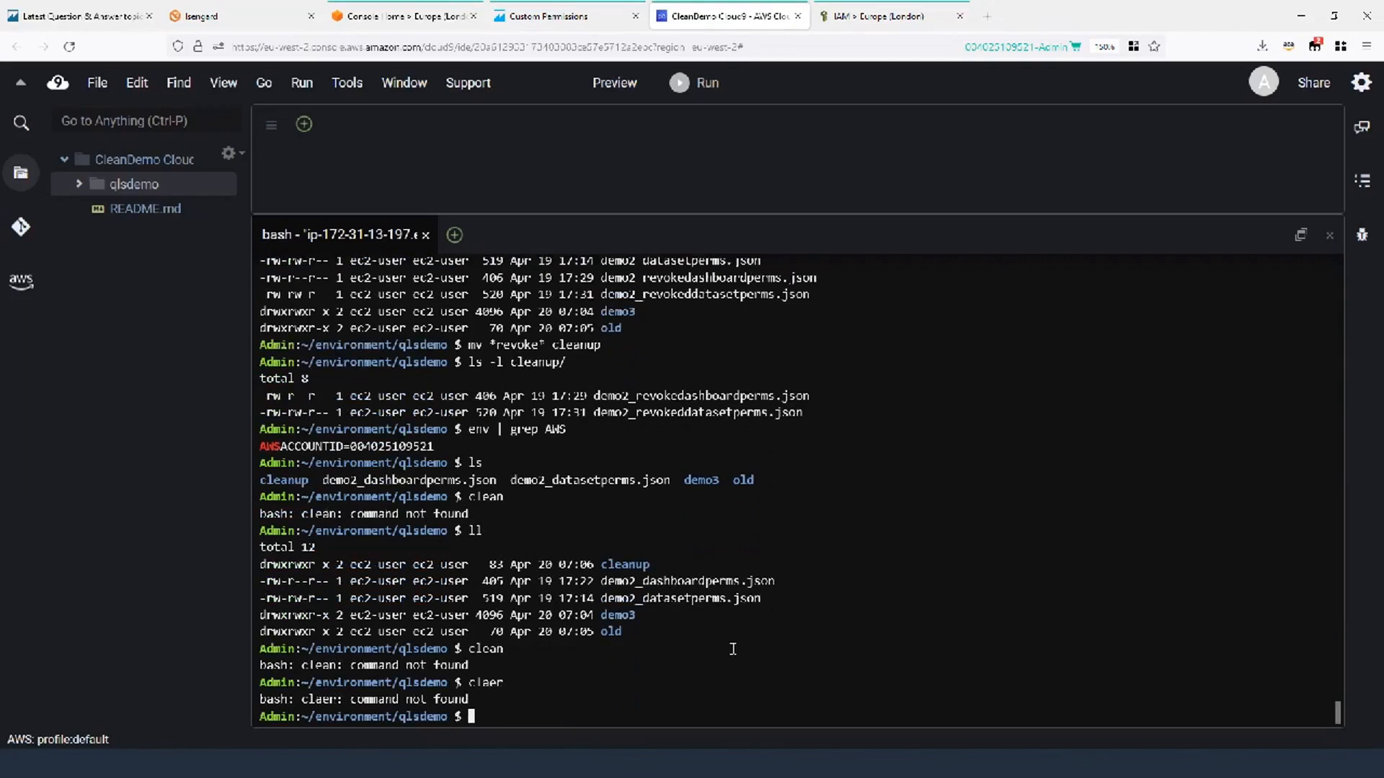
type("clear")
key("Return")
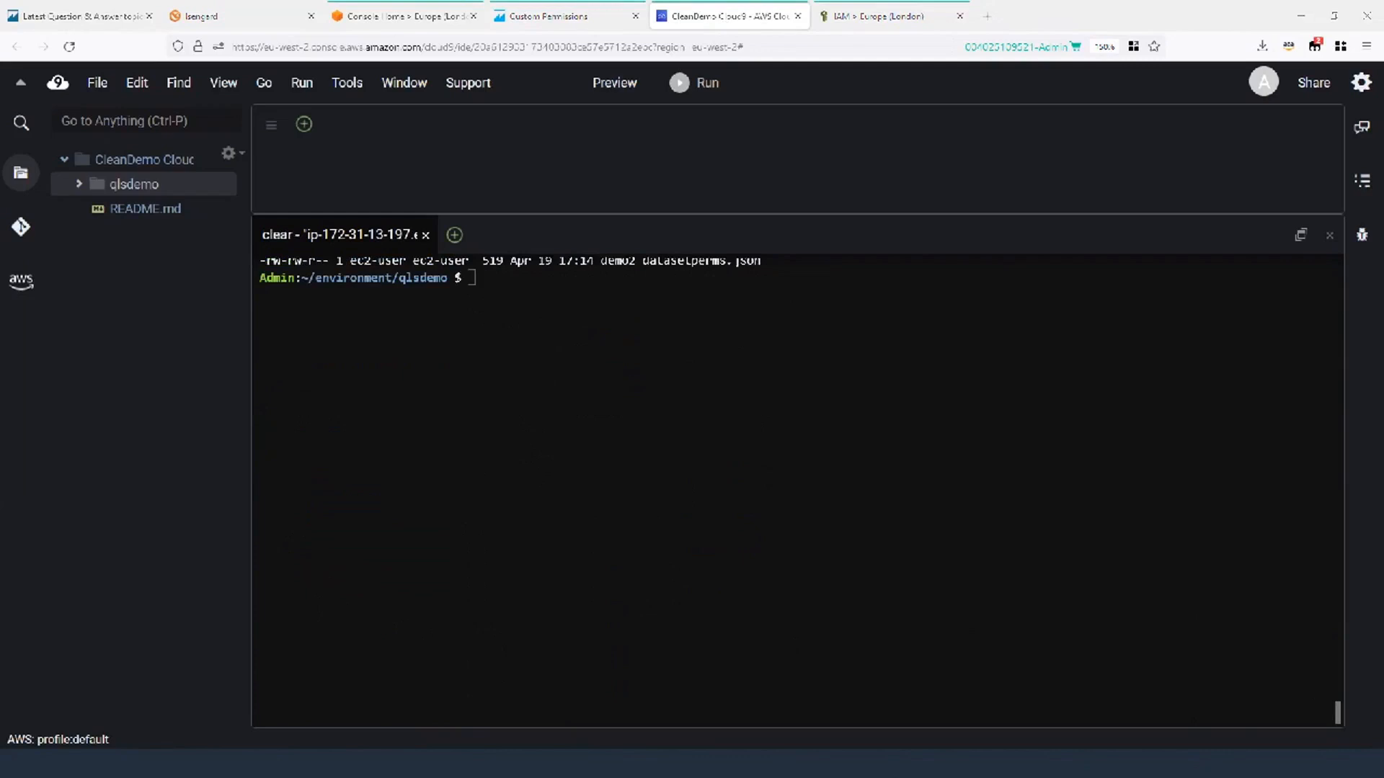
left_click(506, 283)
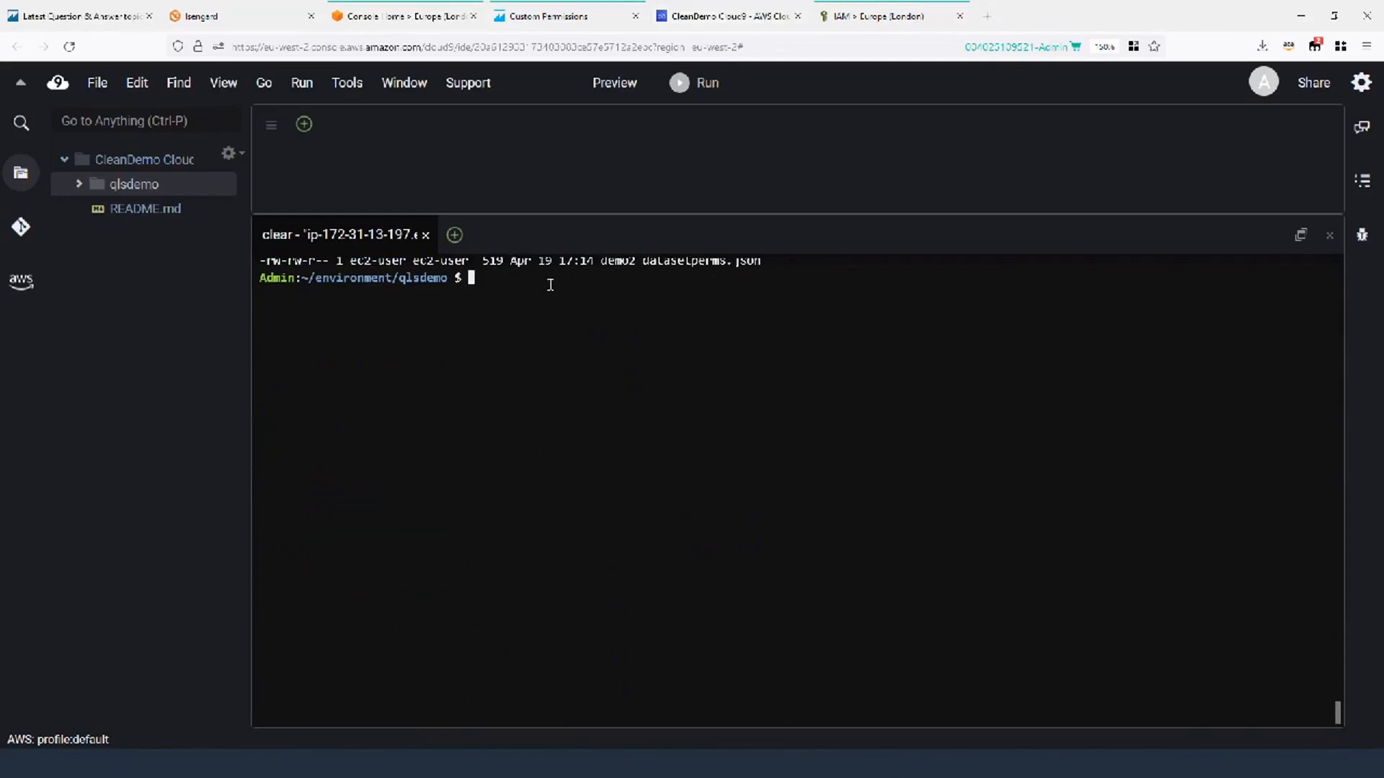
key("ctrl+v")
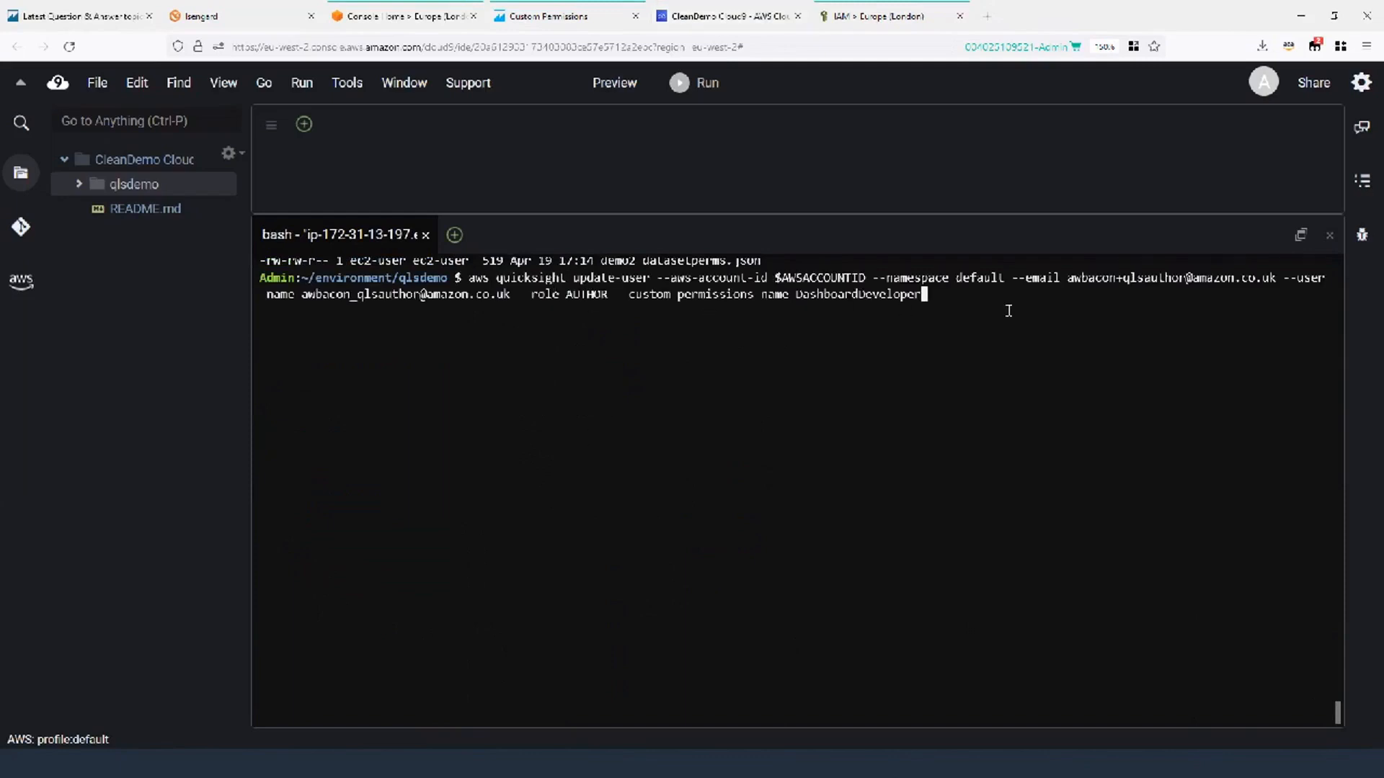
Highlight the --custom-permissions-name option, then check the signed-in author in QuickSight.
scroll(930, 345, "up", 1)
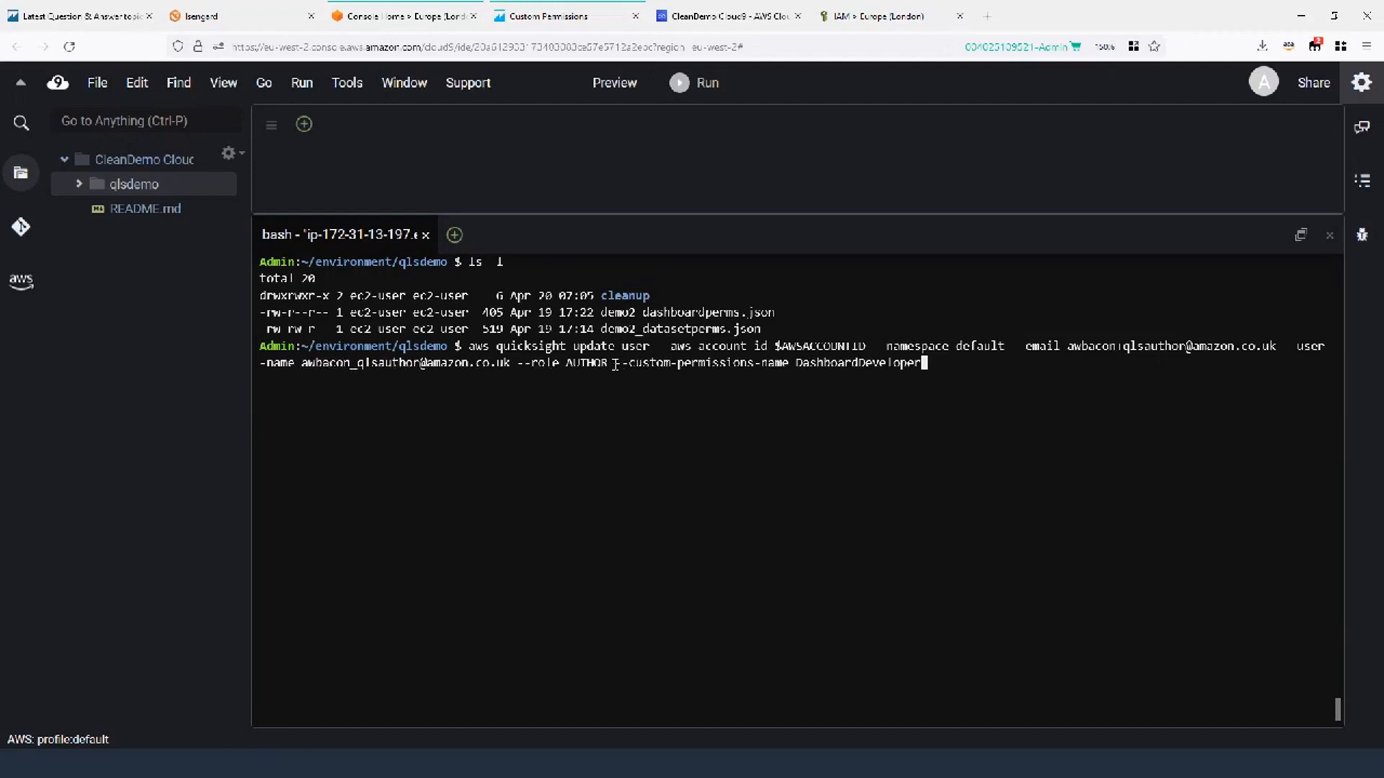
left_click_drag(615, 364, 805, 375)
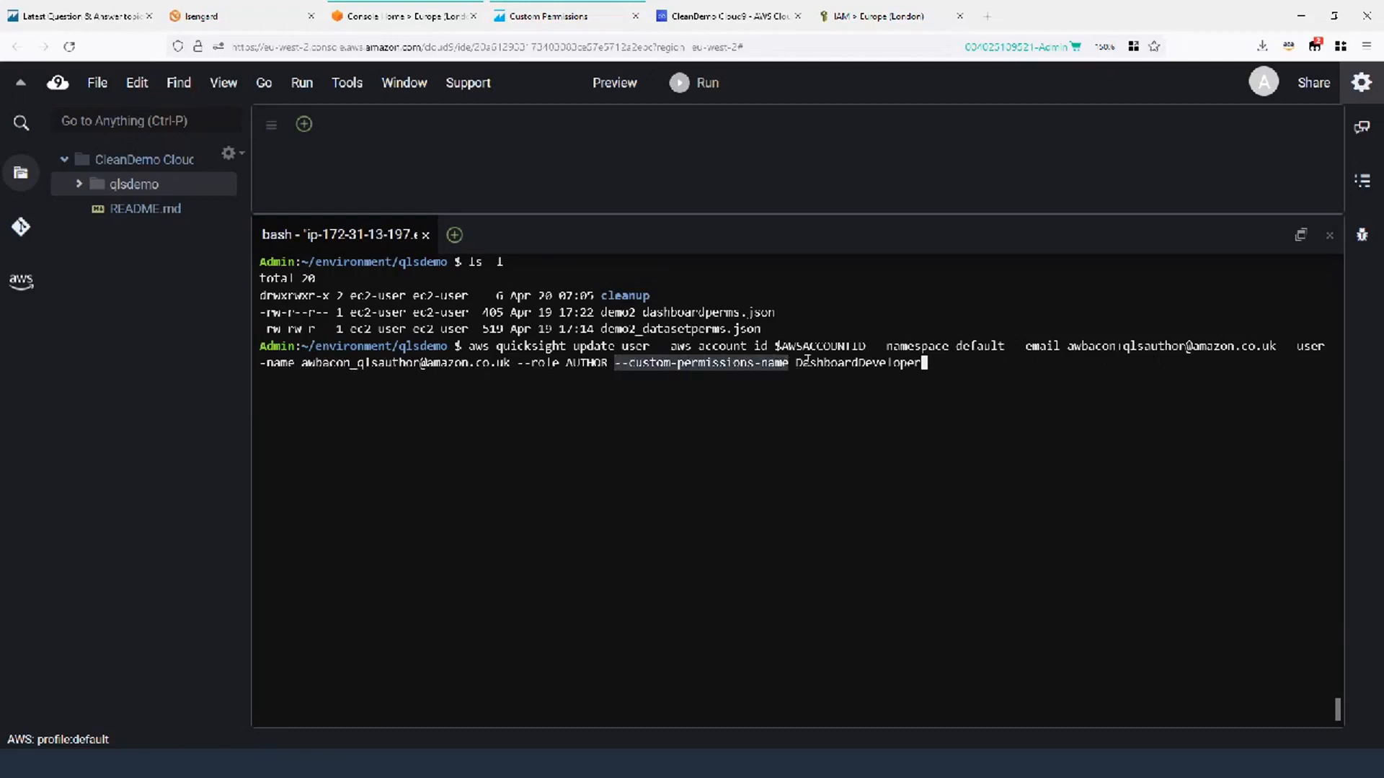
left_click(977, 363)
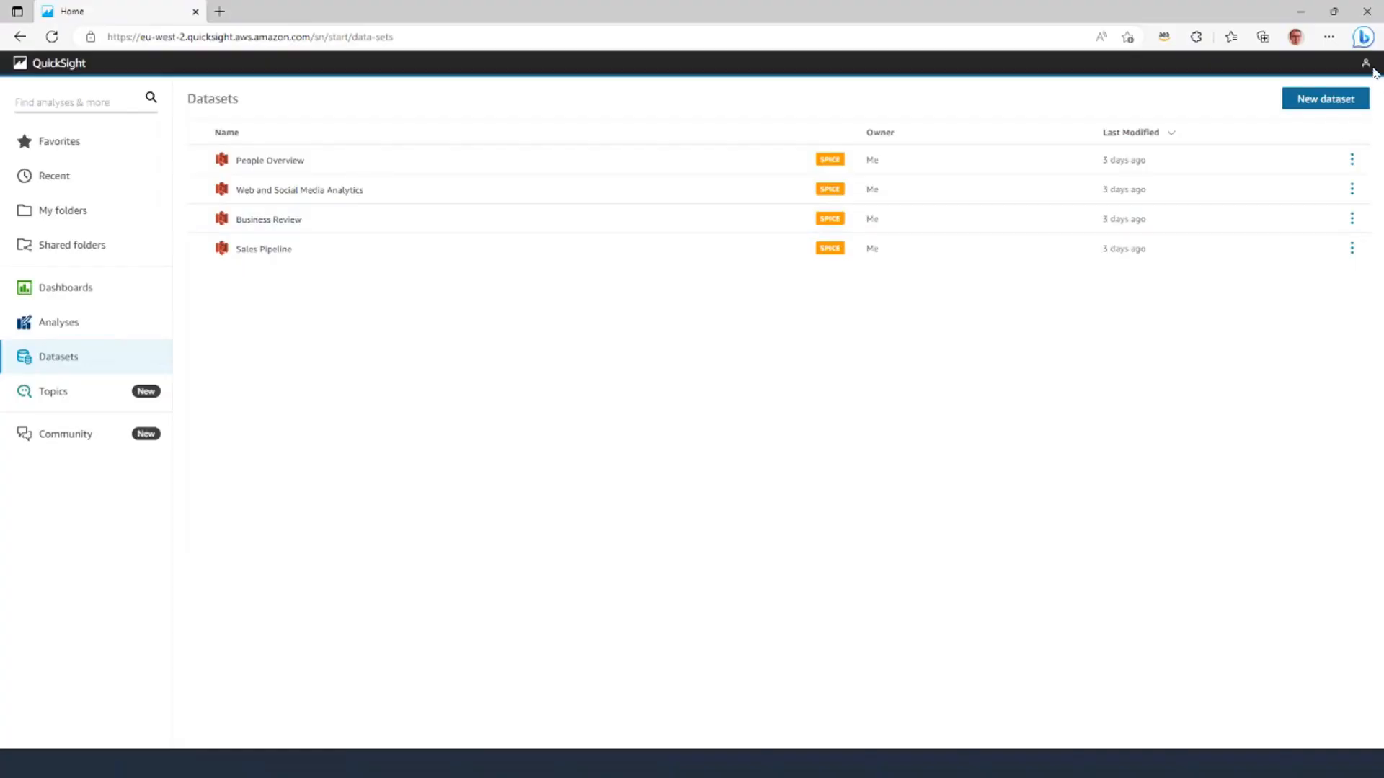
left_click(1365, 65)
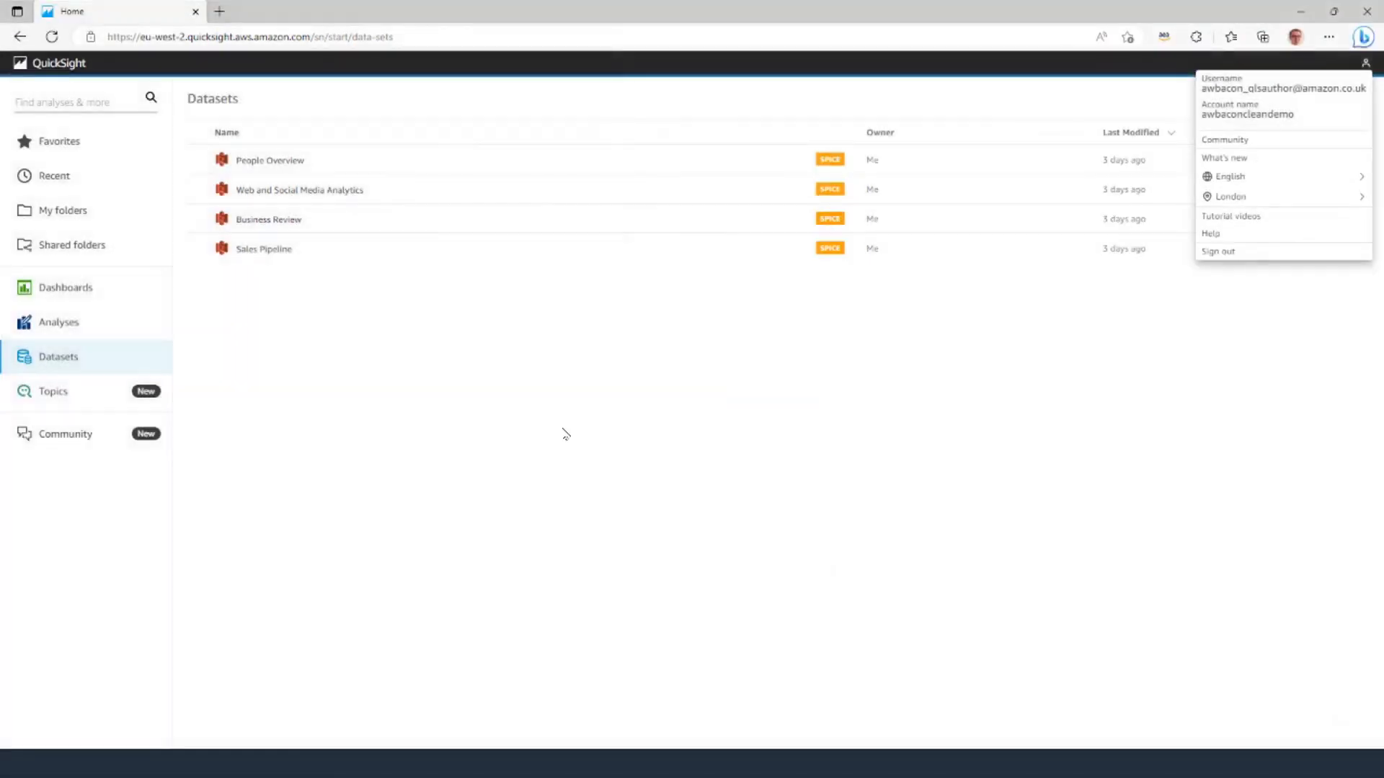
left_click(633, 420)
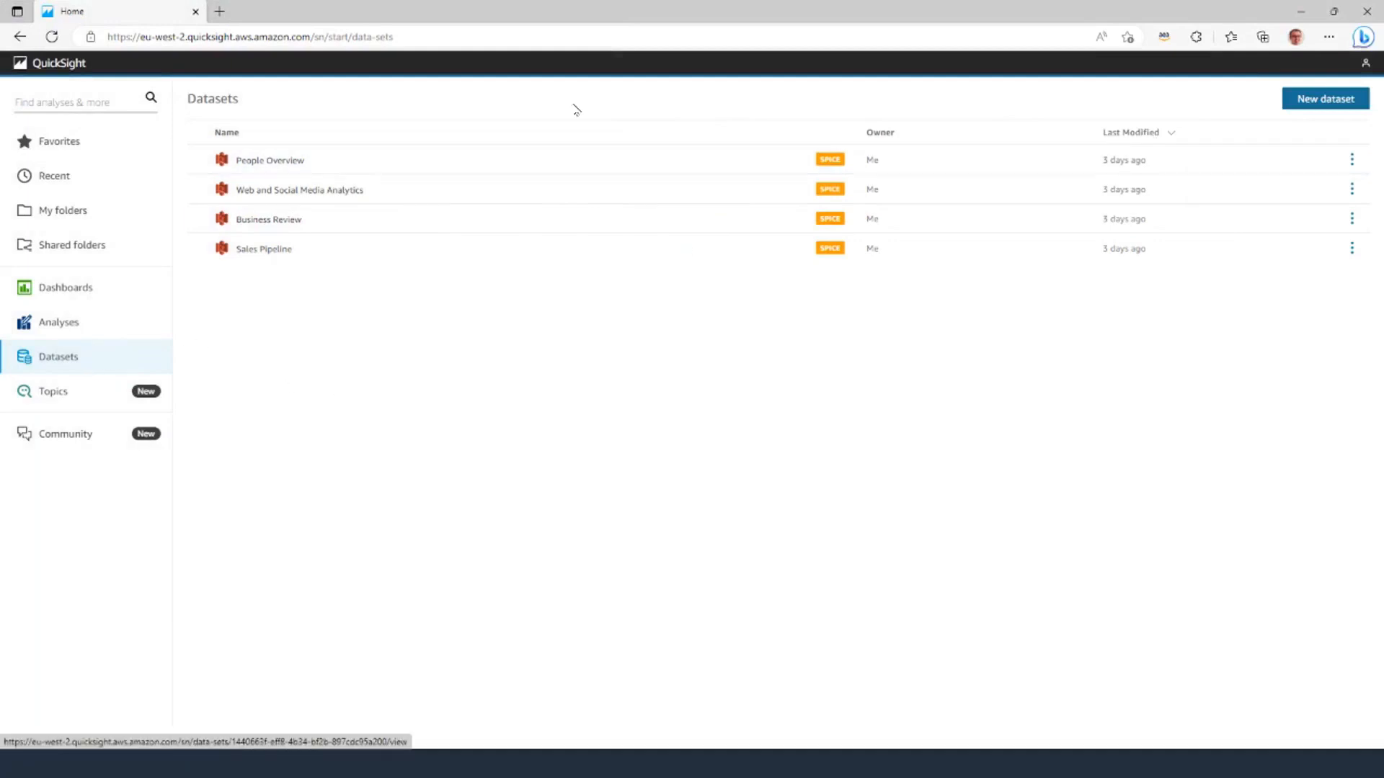
left_click(51, 36)
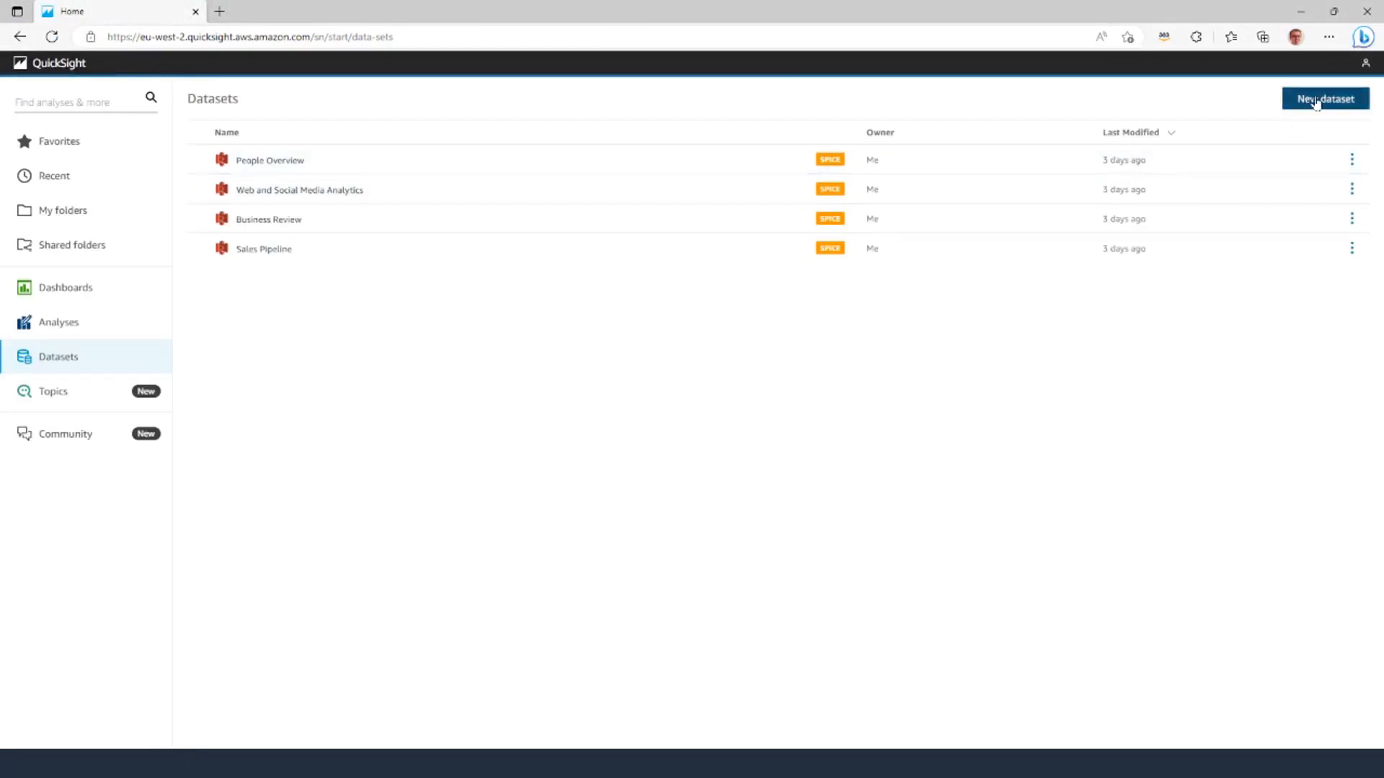
left_click(1314, 101)
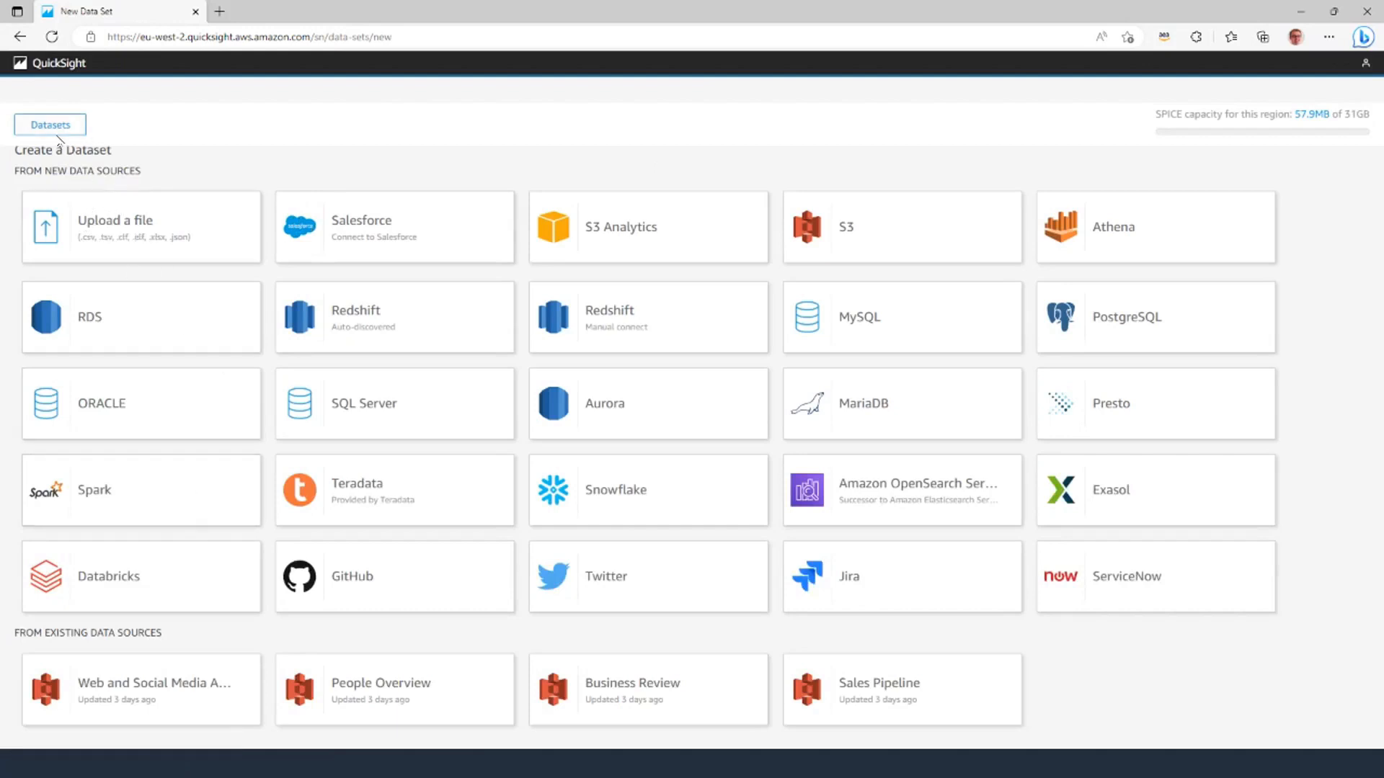
left_click(20, 37)
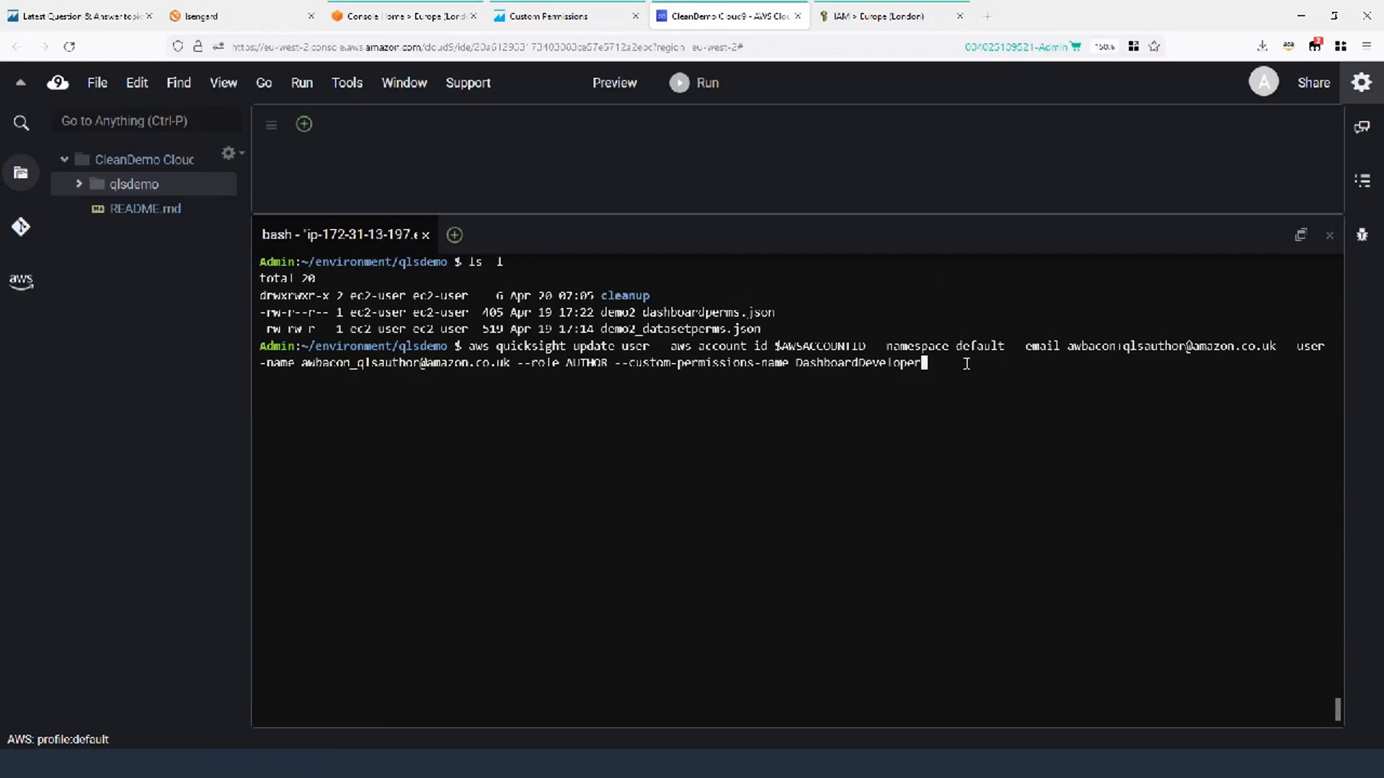
Run update-user to apply DashboardDeveloper to the author user, returning Status 200.
scroll(967, 364, "down", 1)
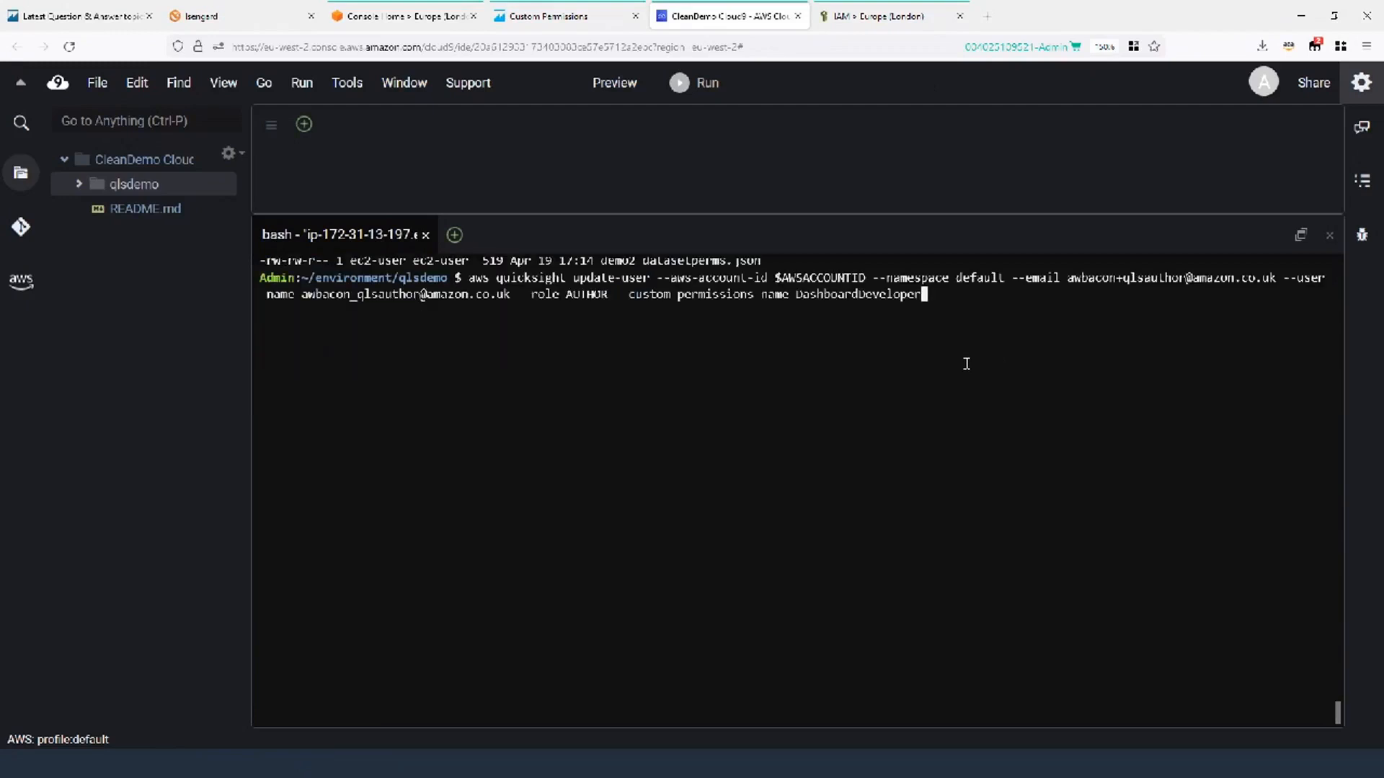
key("Return")
key("Return")
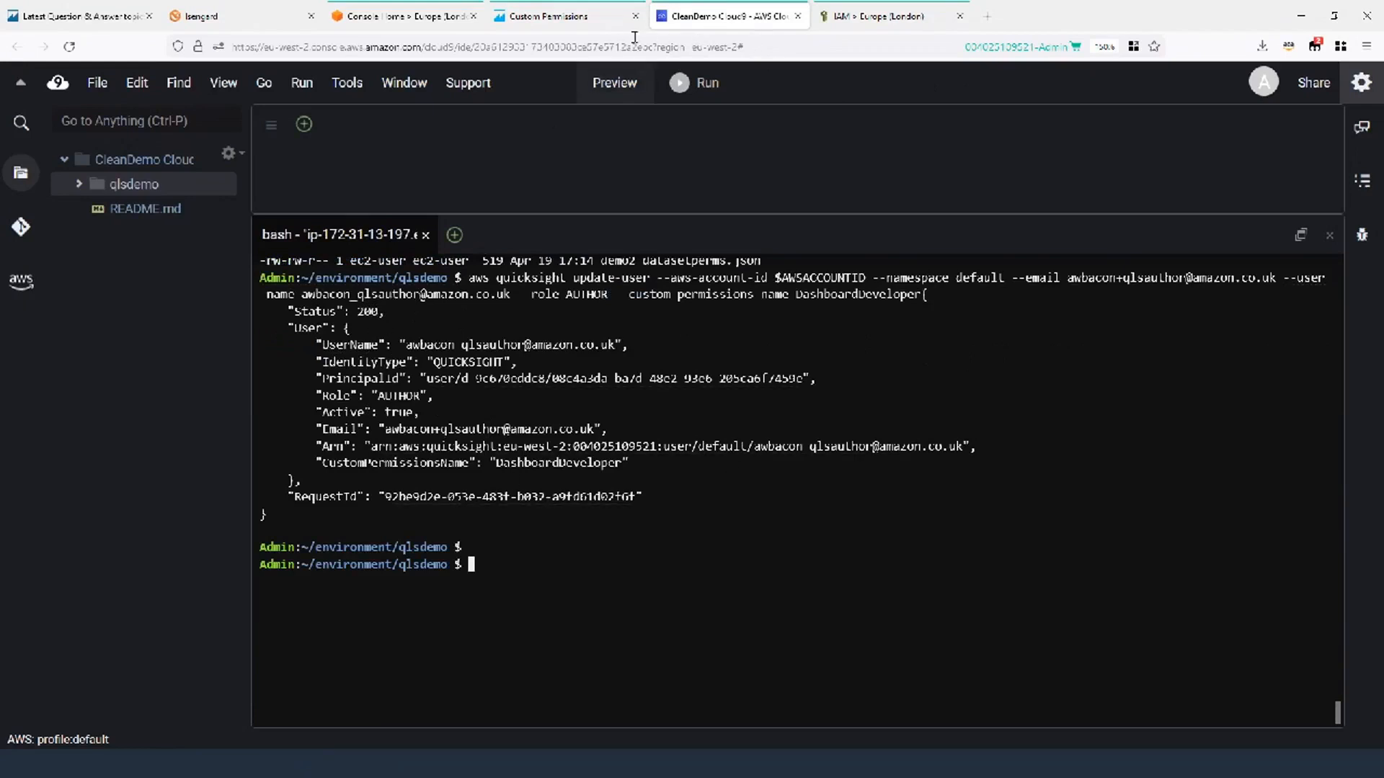
left_click(551, 17)
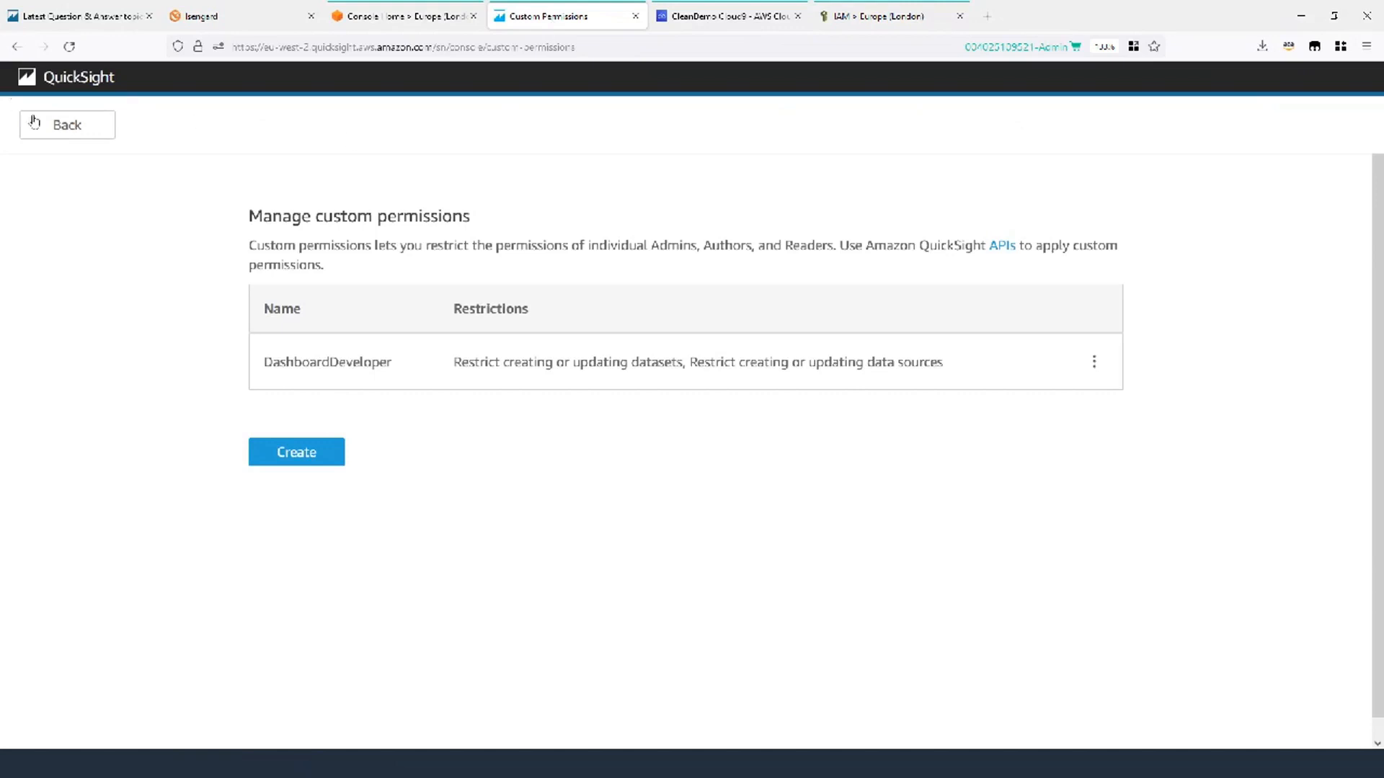
Confirm on Manage users that the AUTHOR user's Permissions column shows DashboardDeveloper.
left_click(85, 131)
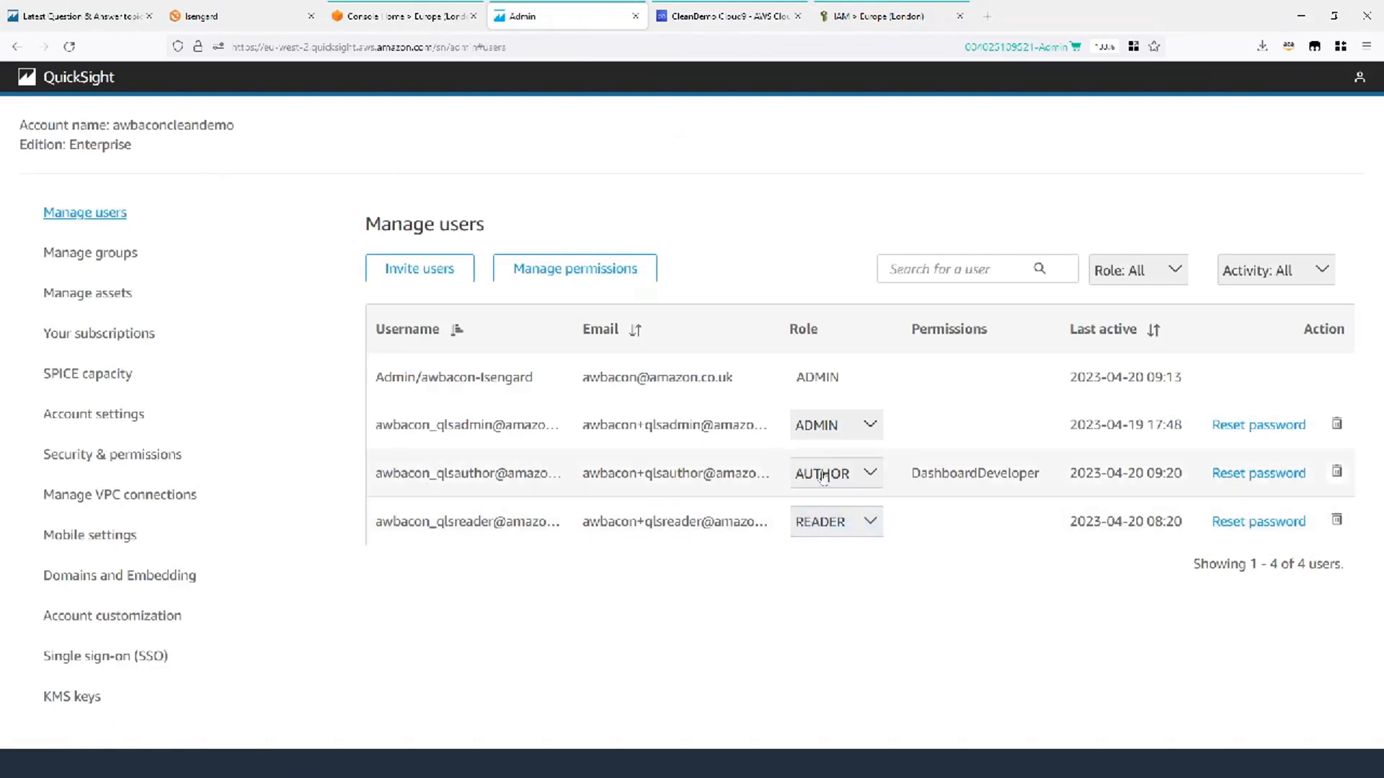
double_click(956, 471)
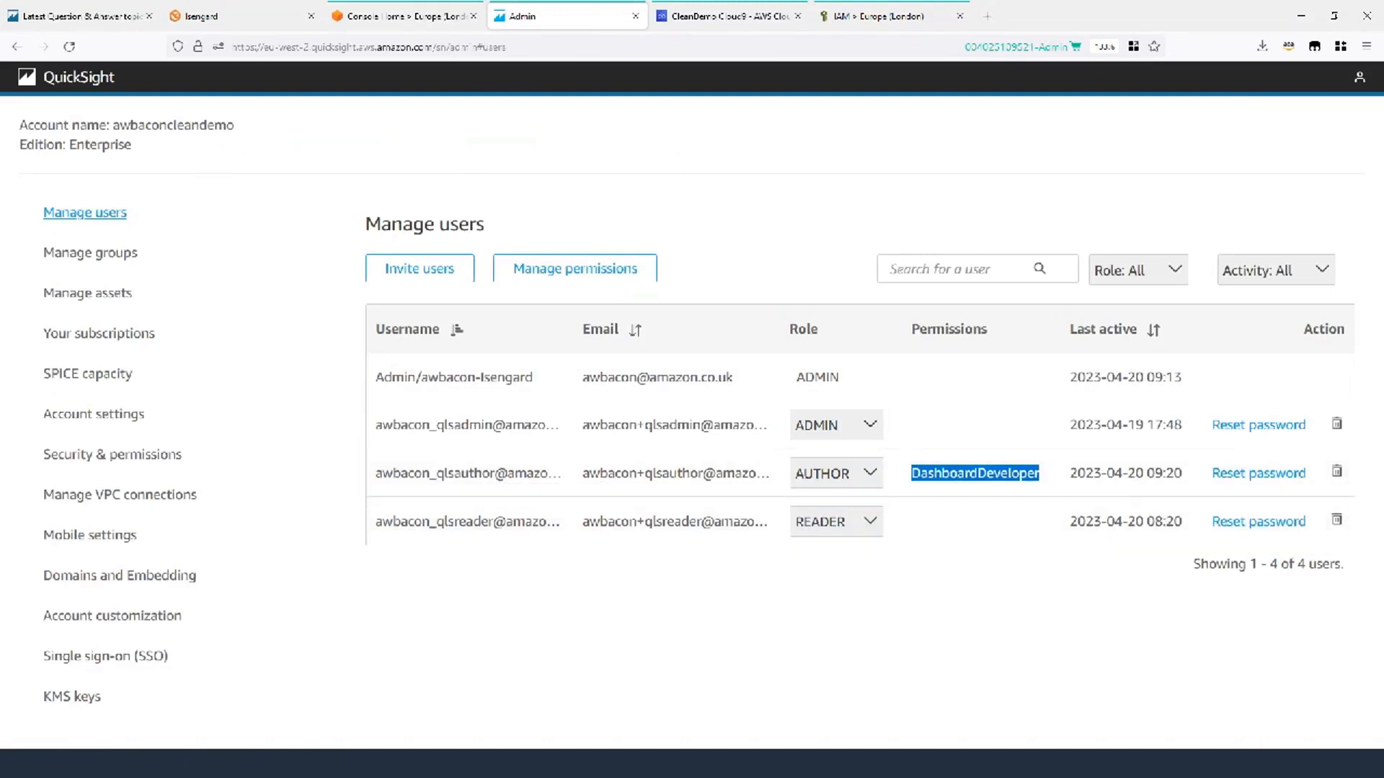
key("alt+Tab")
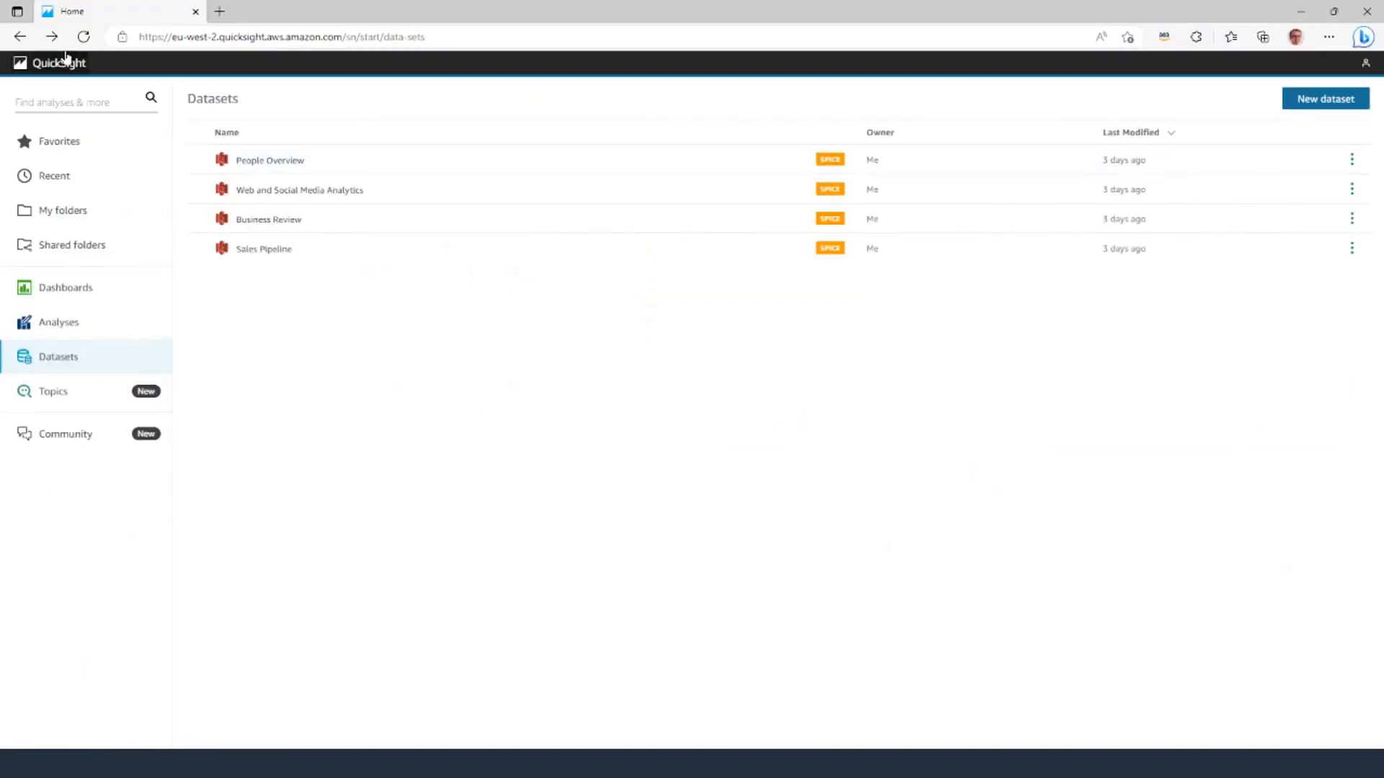
Reload the author's Datasets page so the DashboardDeveloper restrictions take effect.
left_click(84, 37)
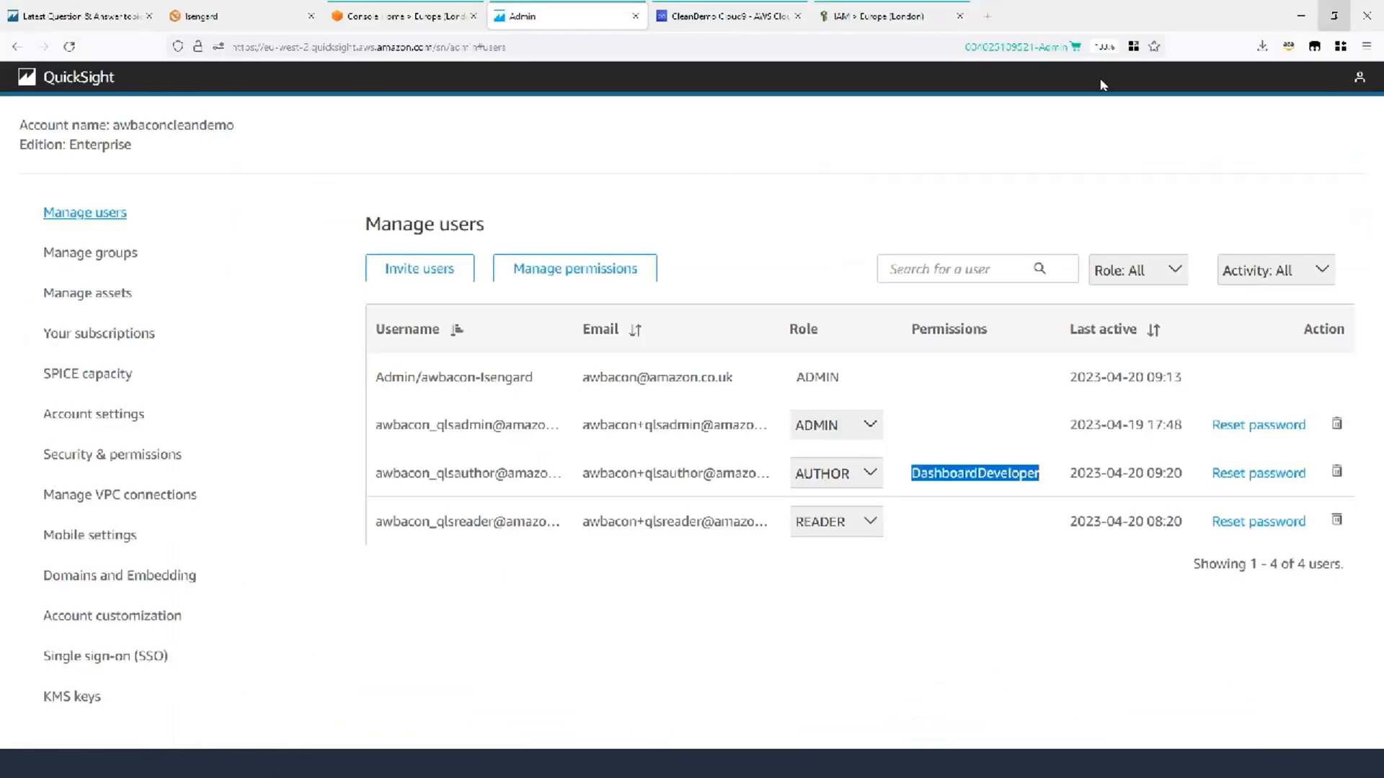
left_click(785, 17)
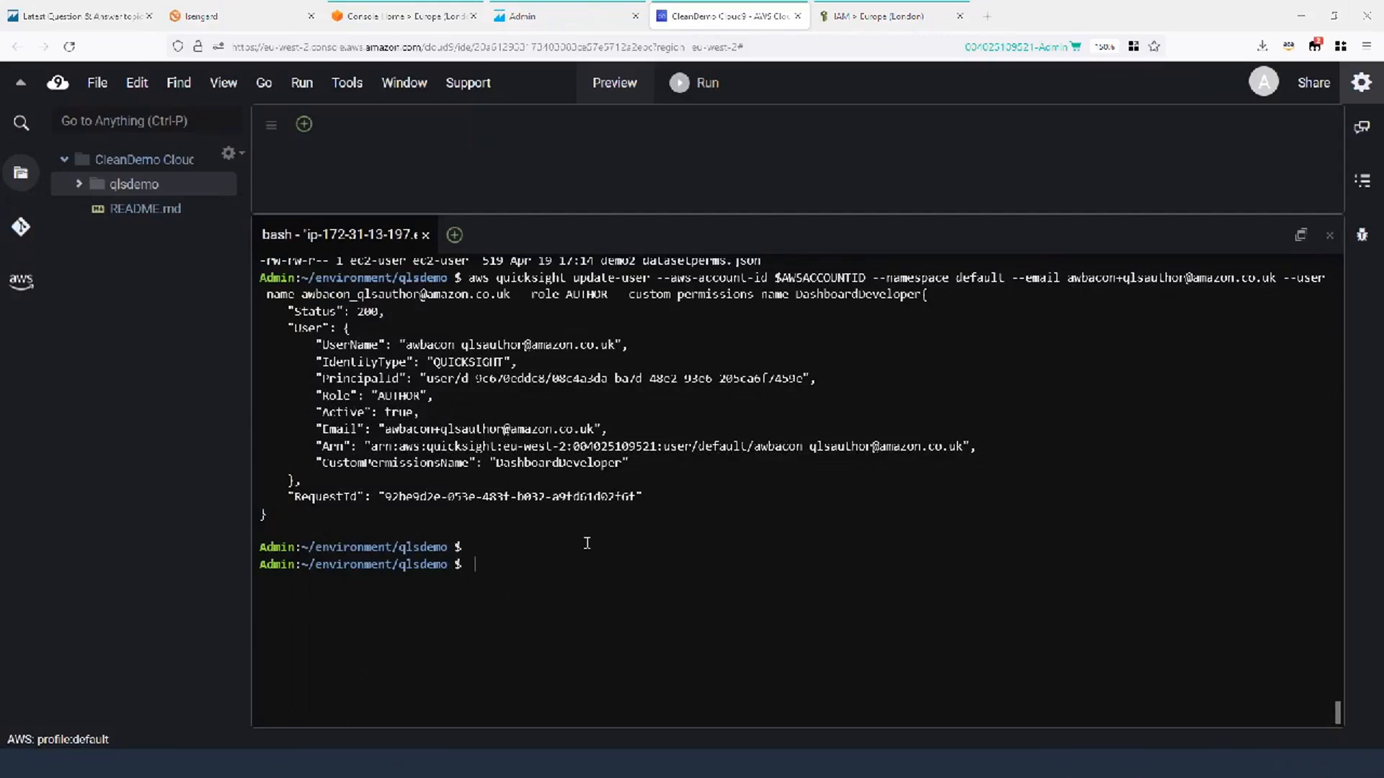
Run update-user with --unapply-custom-permissions for the author and confirm Status 200.
key("ctrl+v")
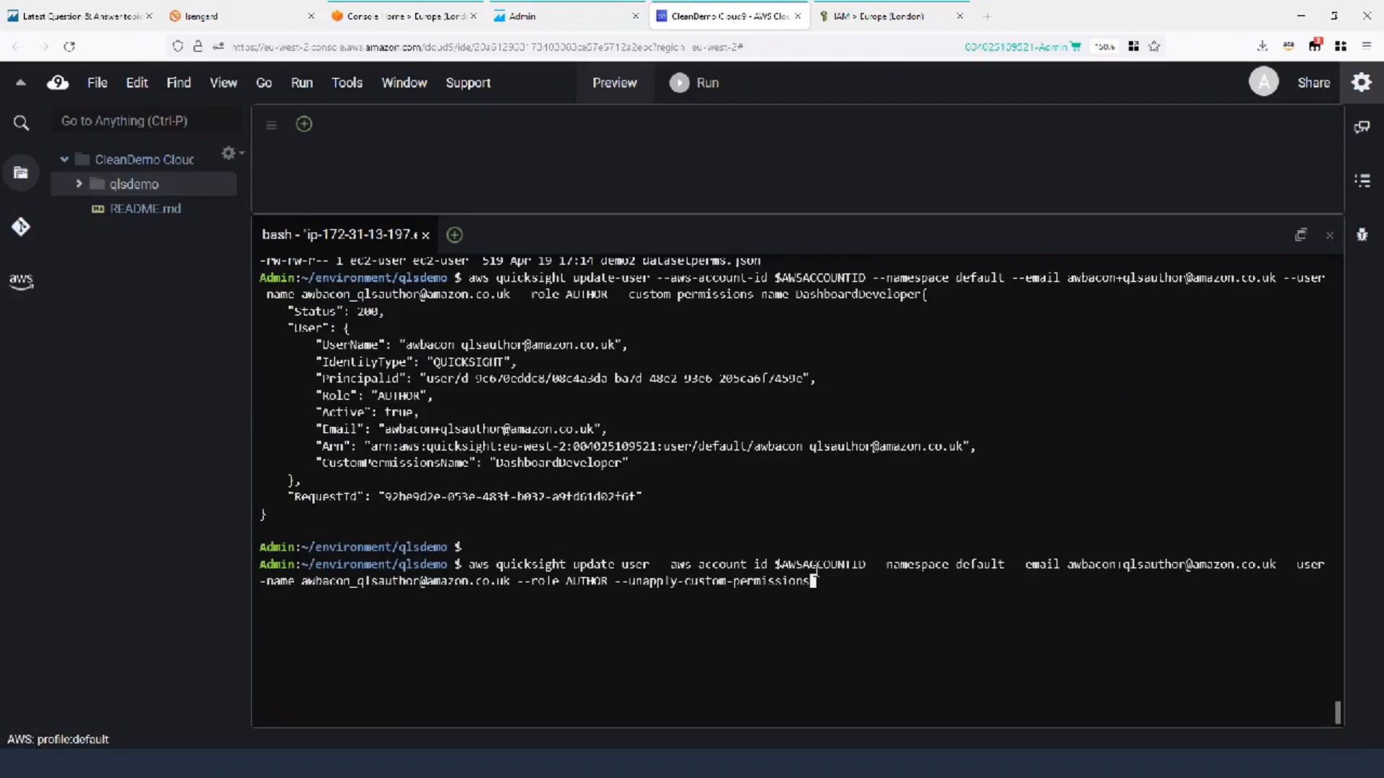
left_click_drag(810, 581, 617, 581)
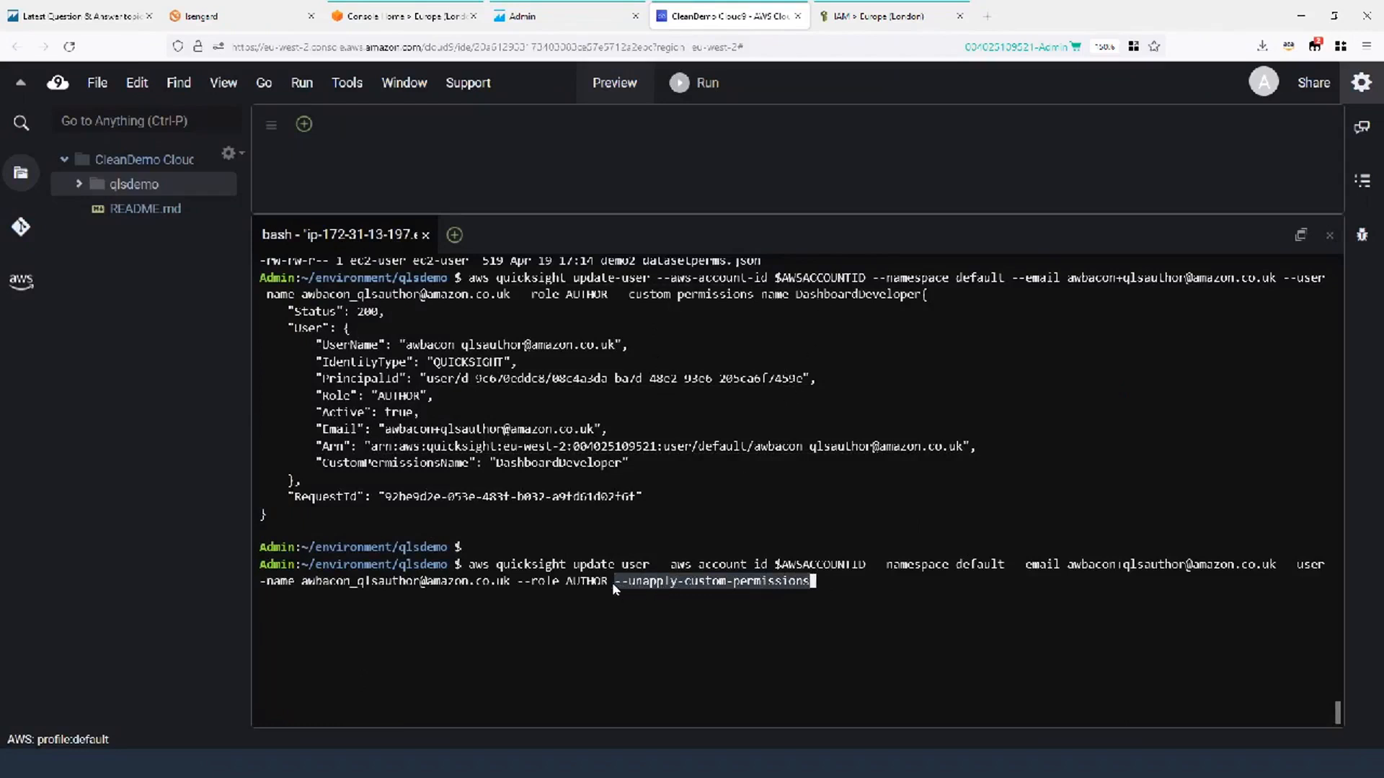
left_click(853, 581)
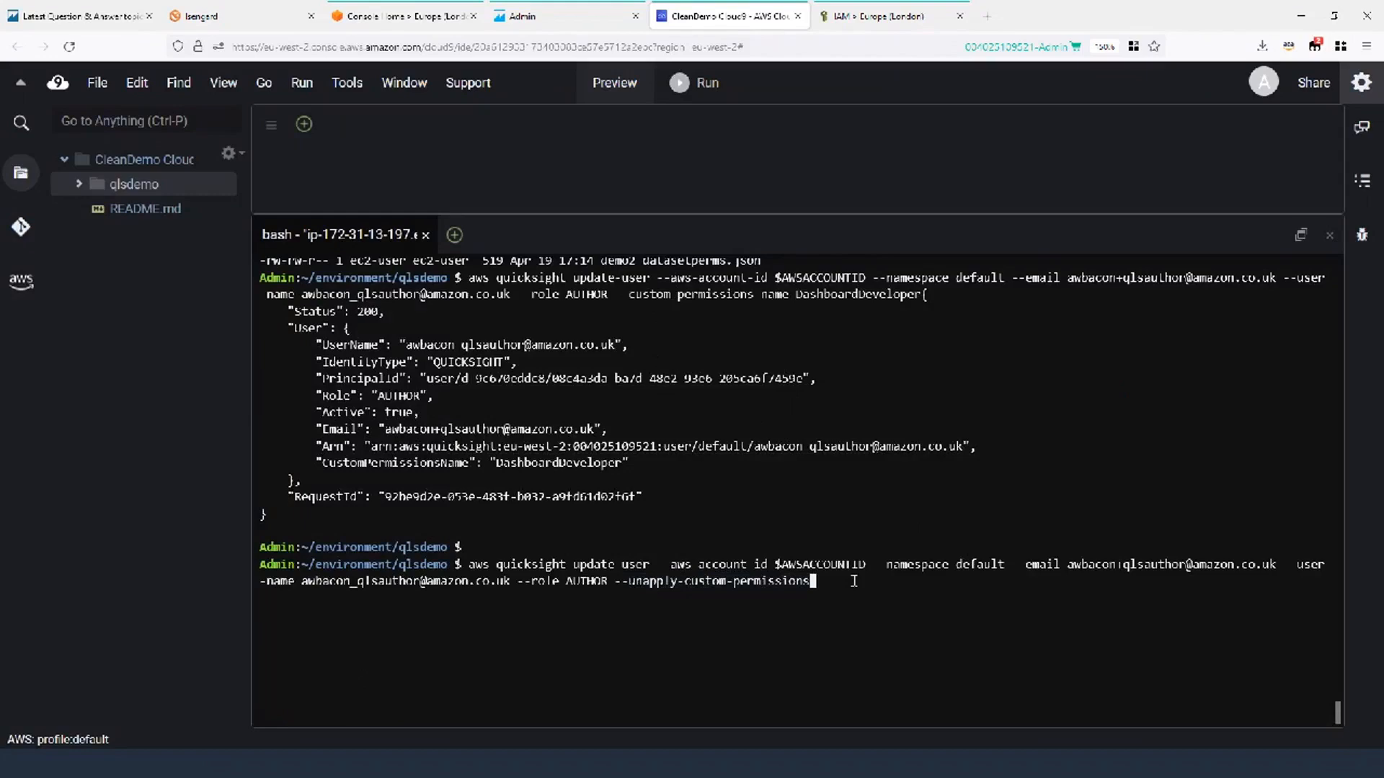
key("Return")
key("Return")
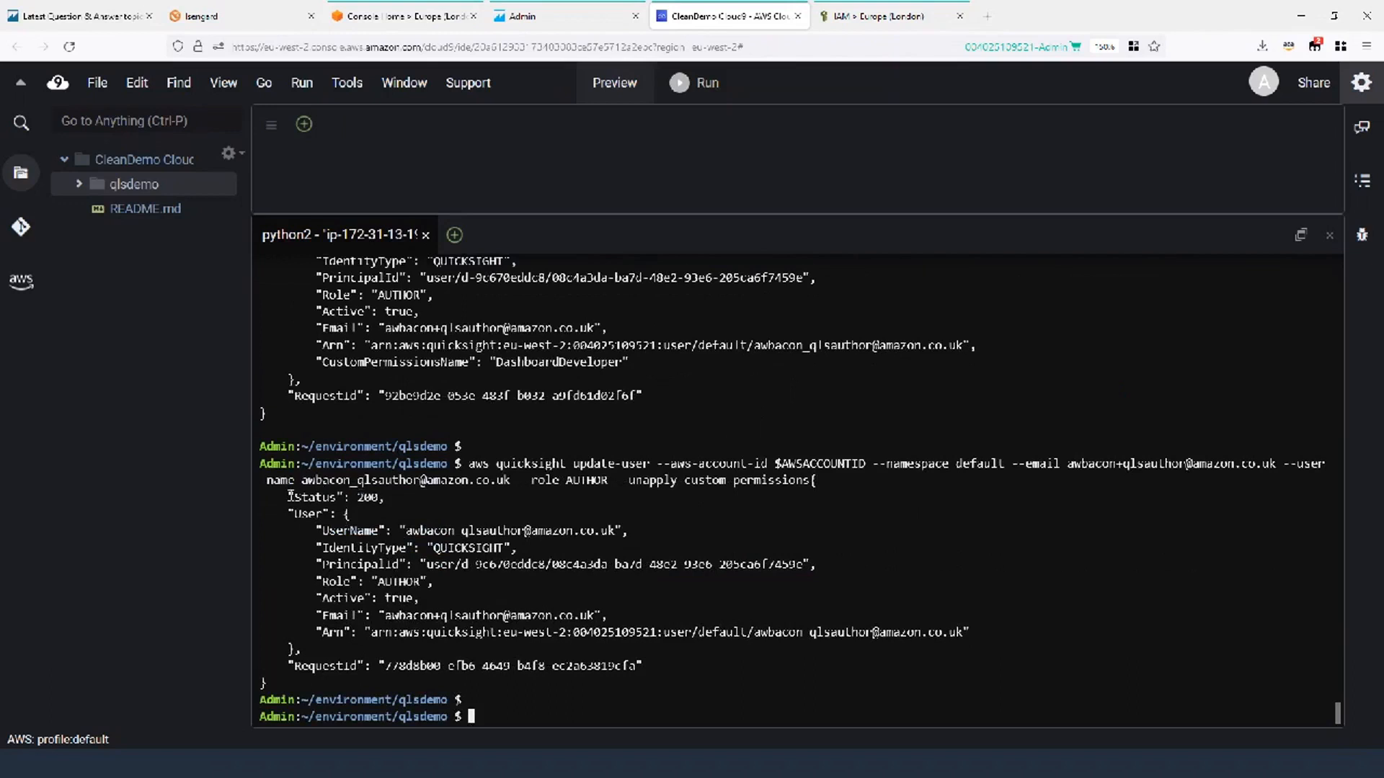
left_click_drag(287, 497, 379, 496)
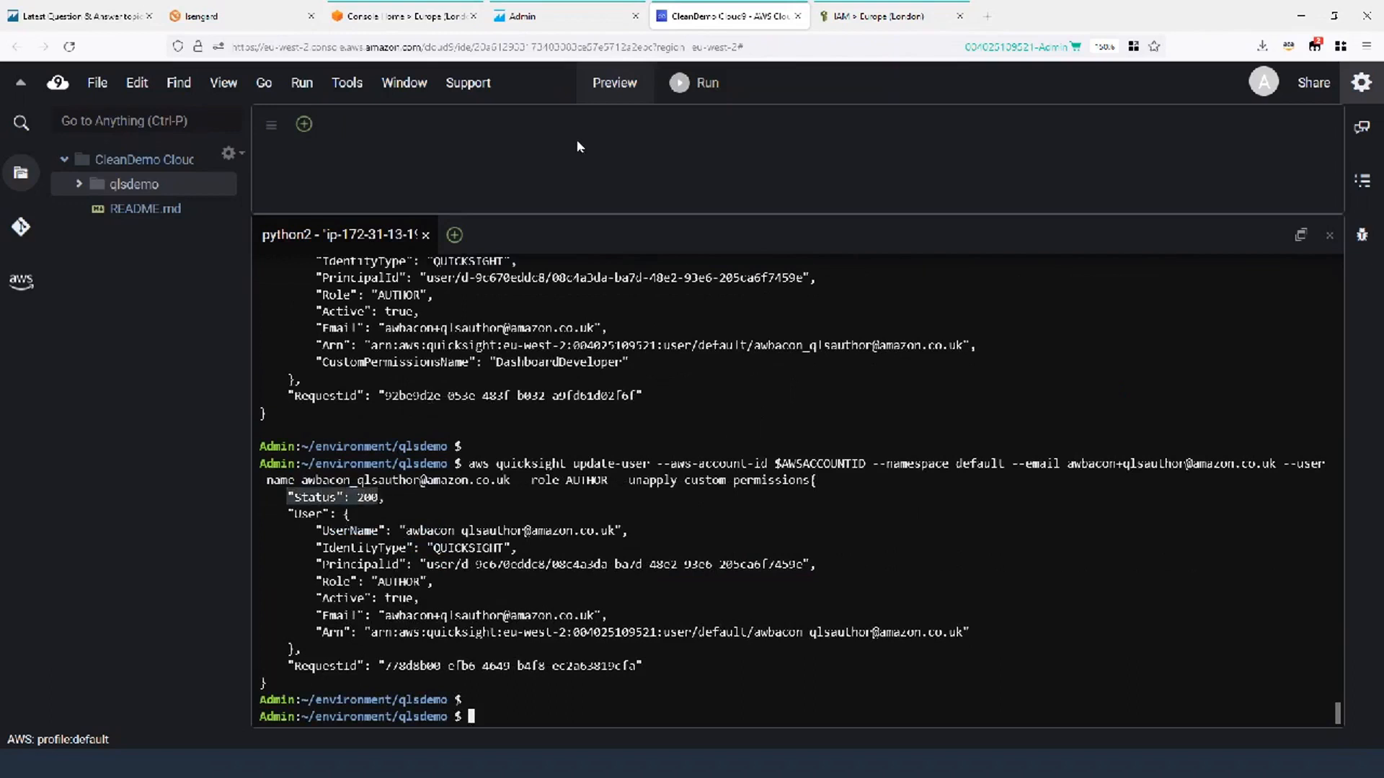
left_click(539, 16)
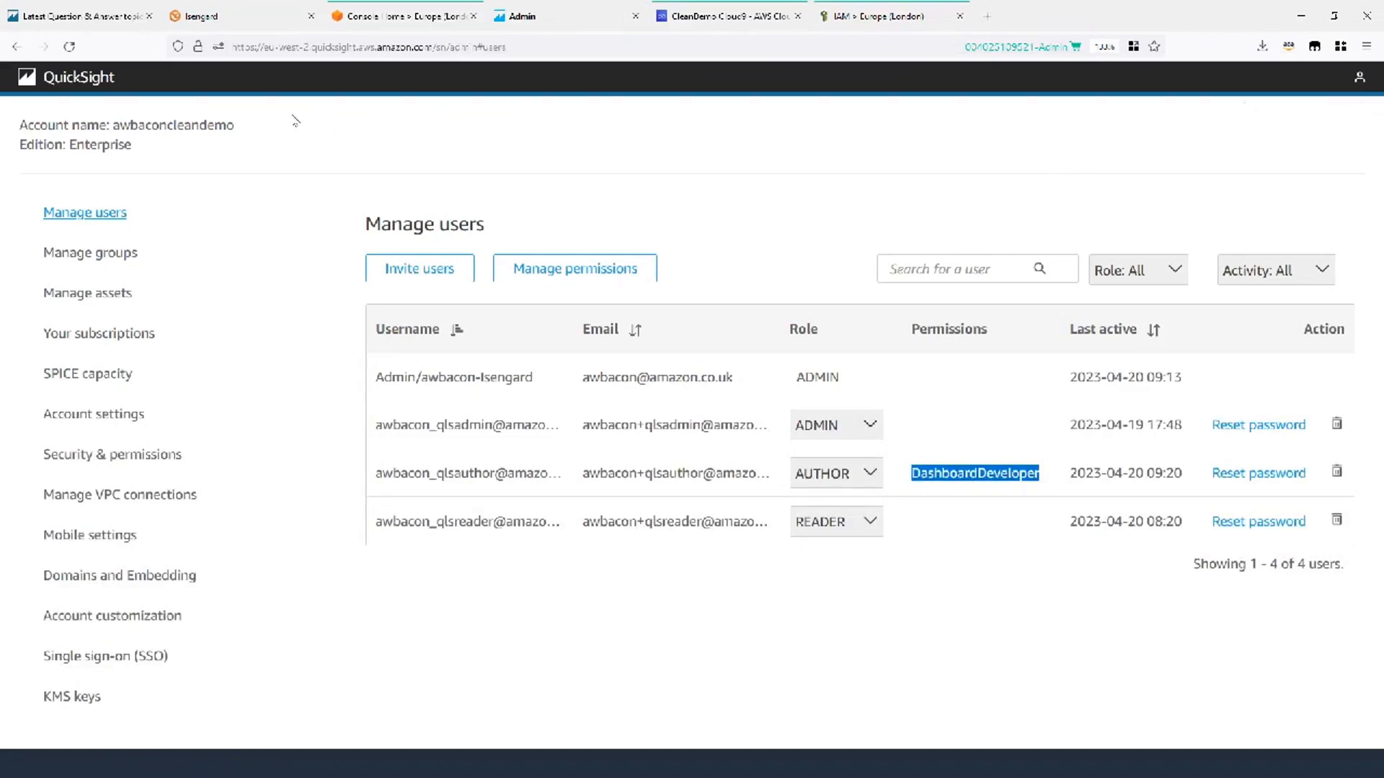
Reload Manage users and the author's Datasets page, then advance to the Resource Permissions slide.
left_click(68, 47)
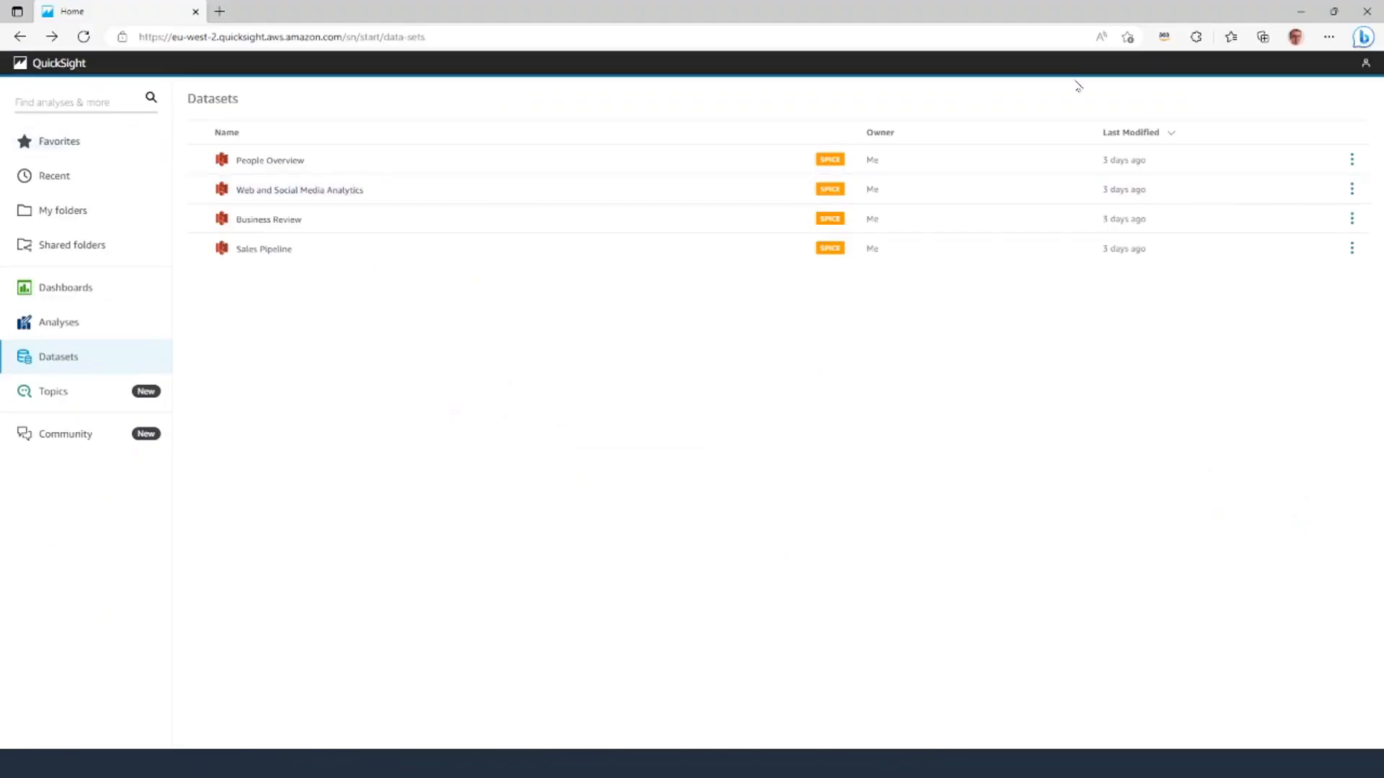
left_click(1366, 66)
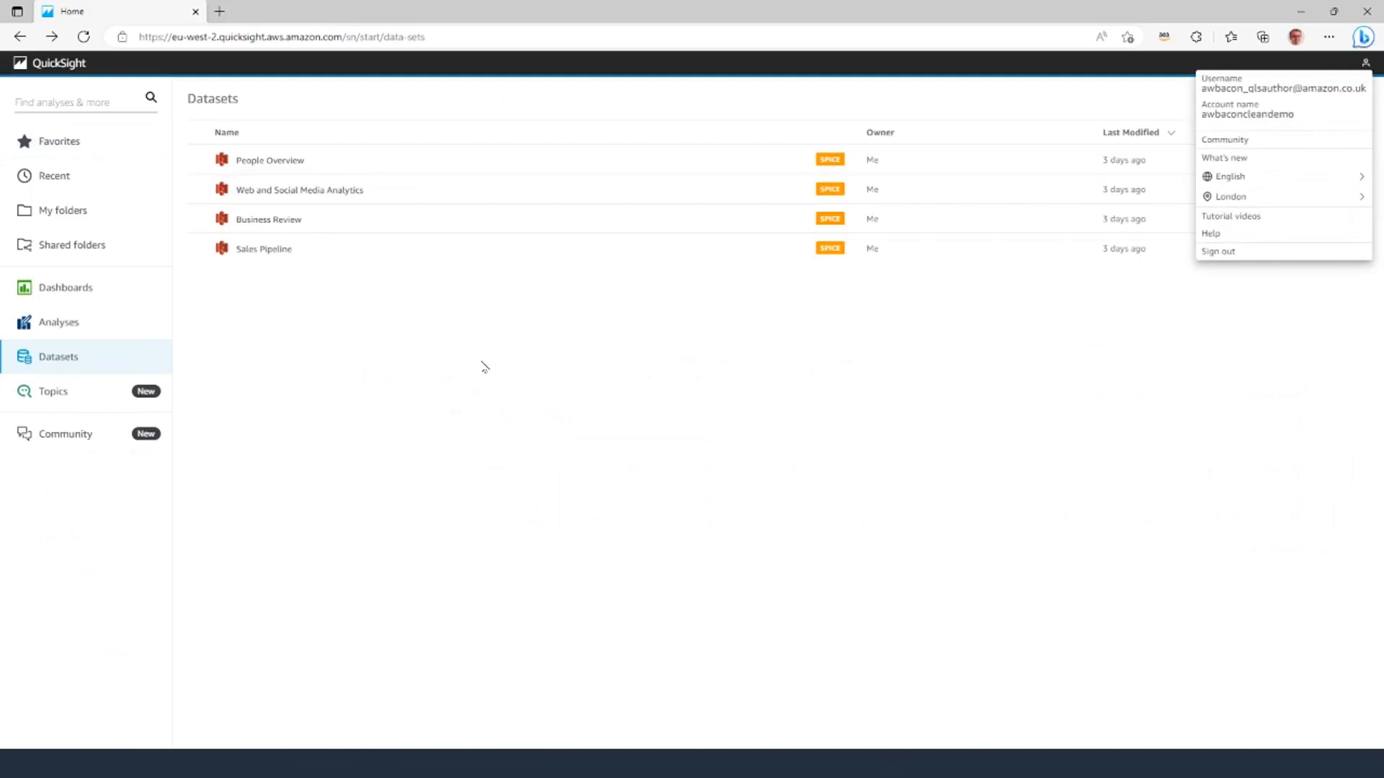
left_click(479, 368)
left_click(83, 37)
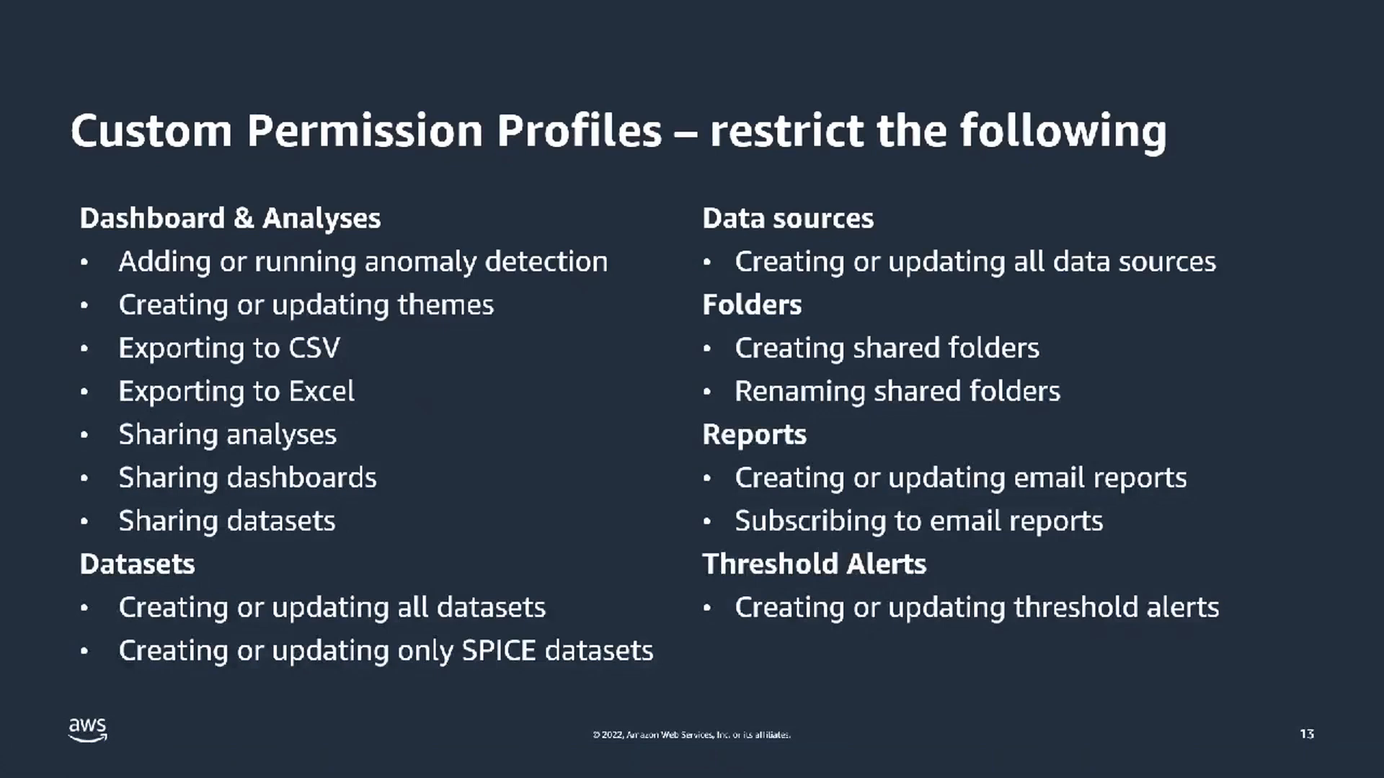
key("Right")
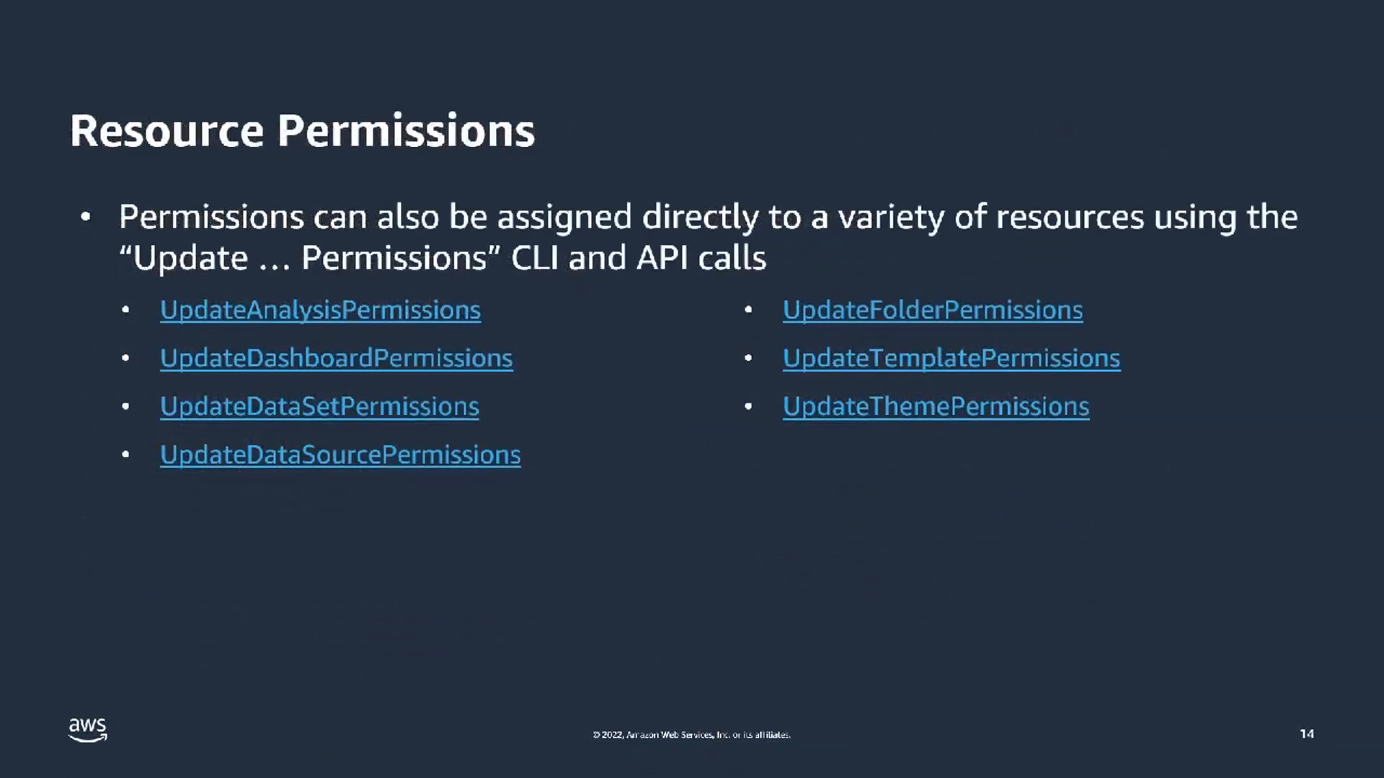
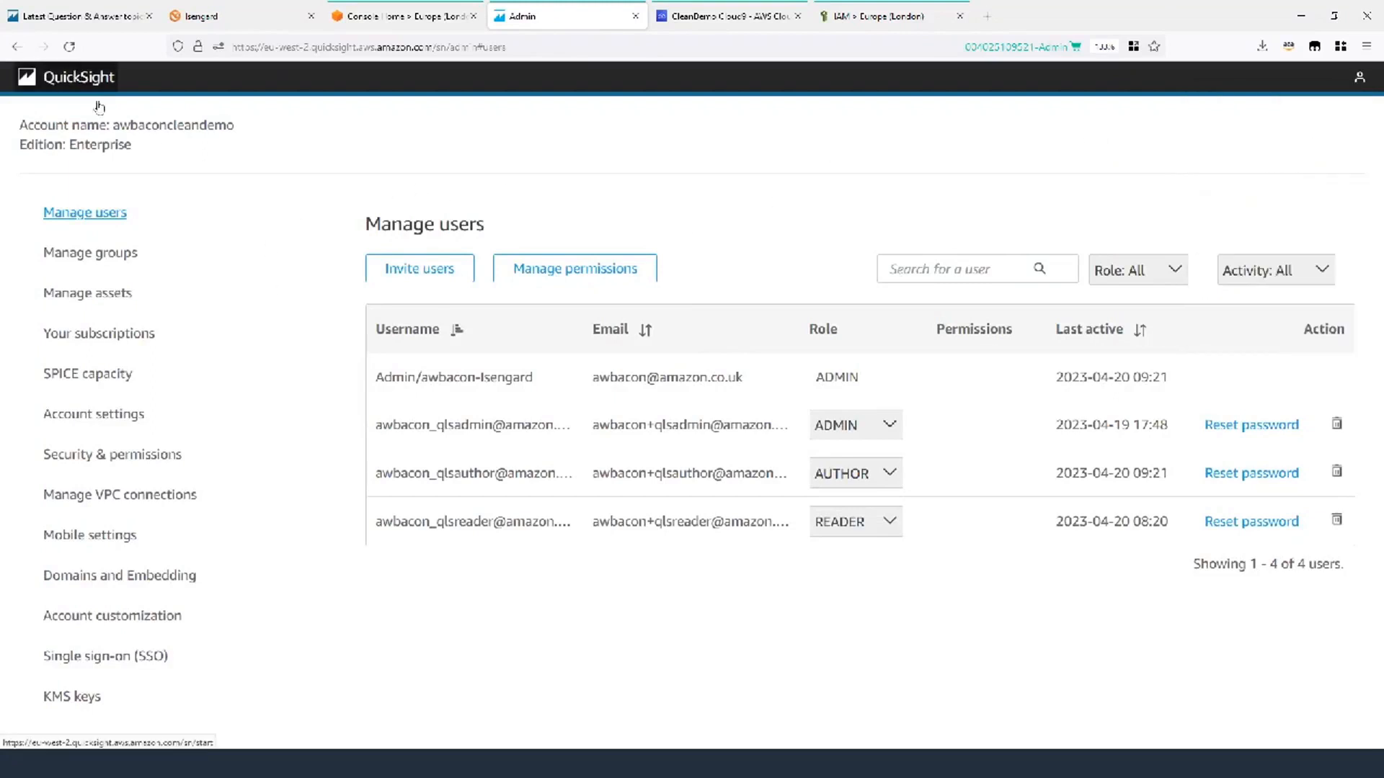
Leave Manage users via the QuickSight logo to reach the empty Analyses home page.
left_click(78, 85)
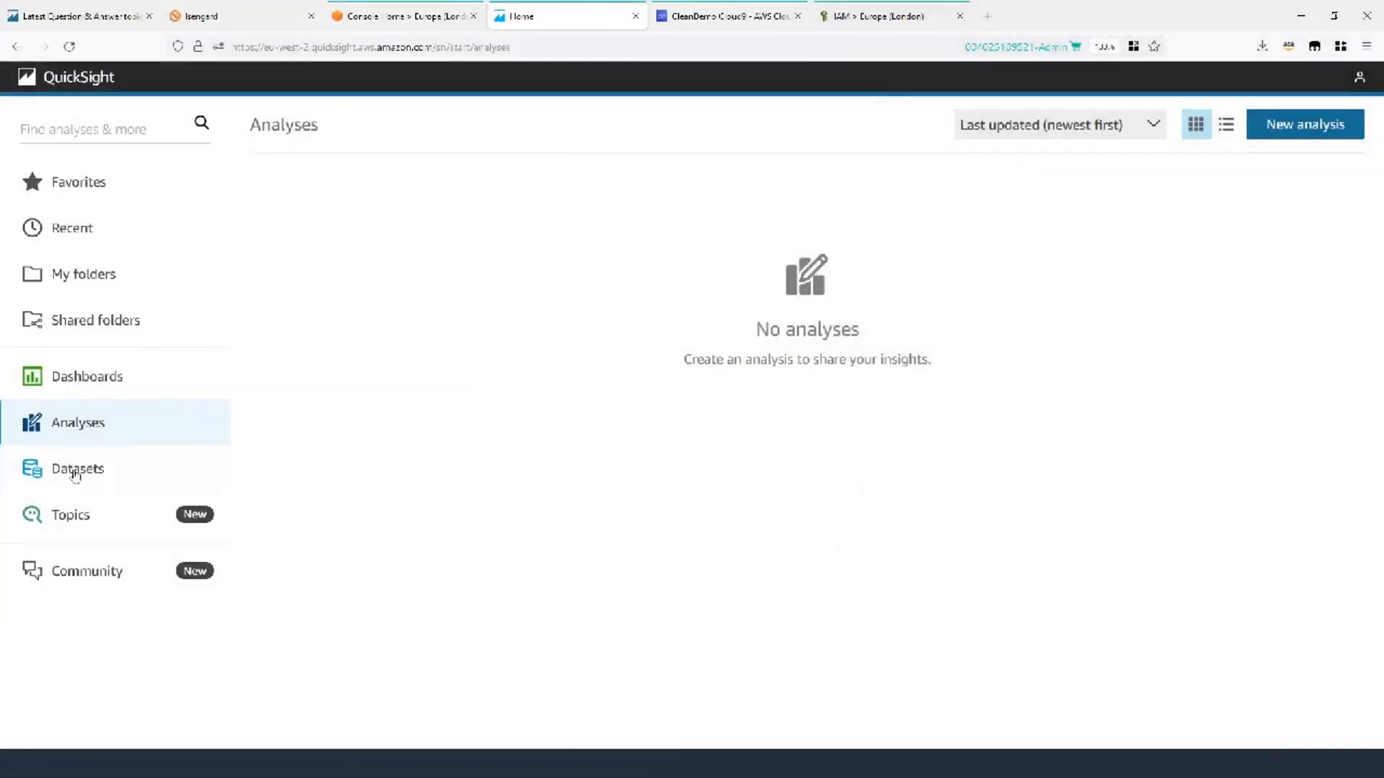
Upload SaaS-Sales-RLS-3.xlsx with Sheet1, then cancel the upload and return to Datasets.
left_click(74, 468)
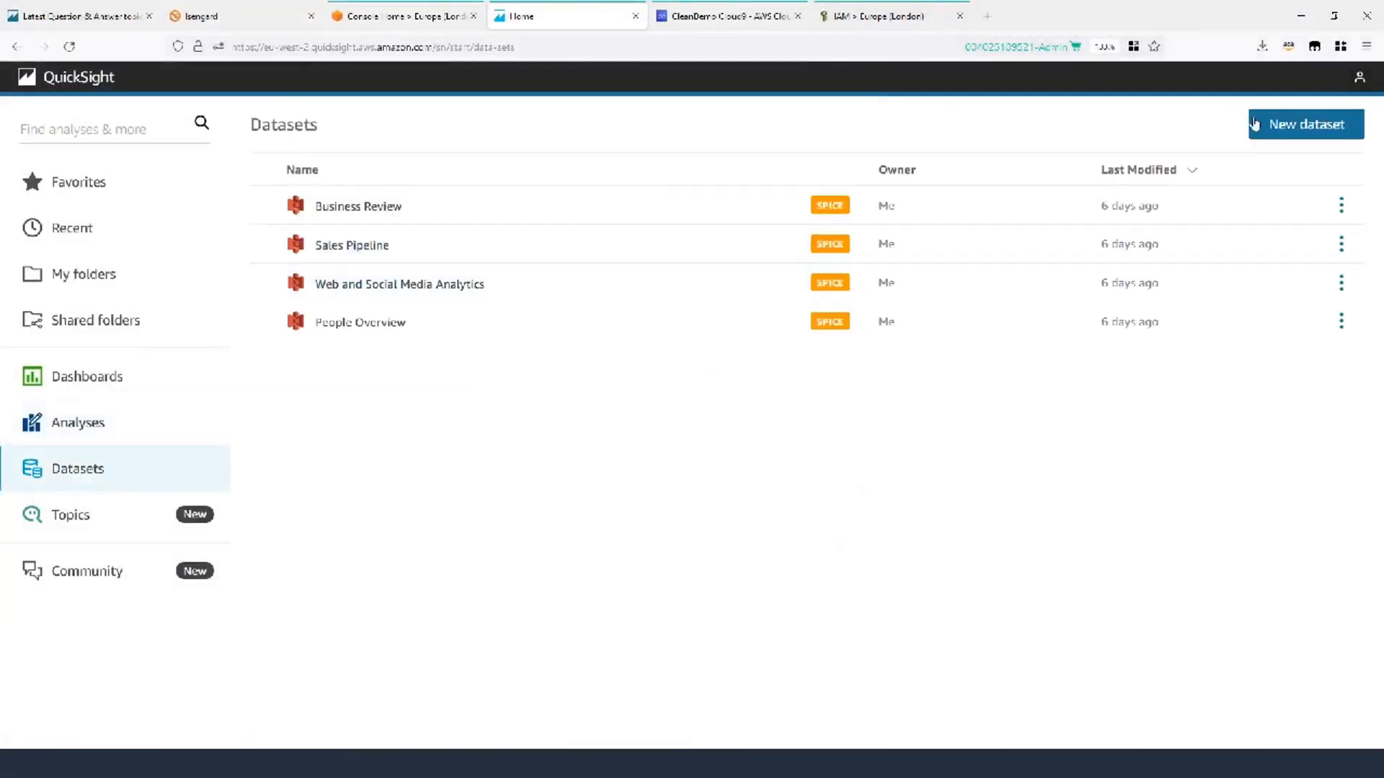
left_click(1319, 128)
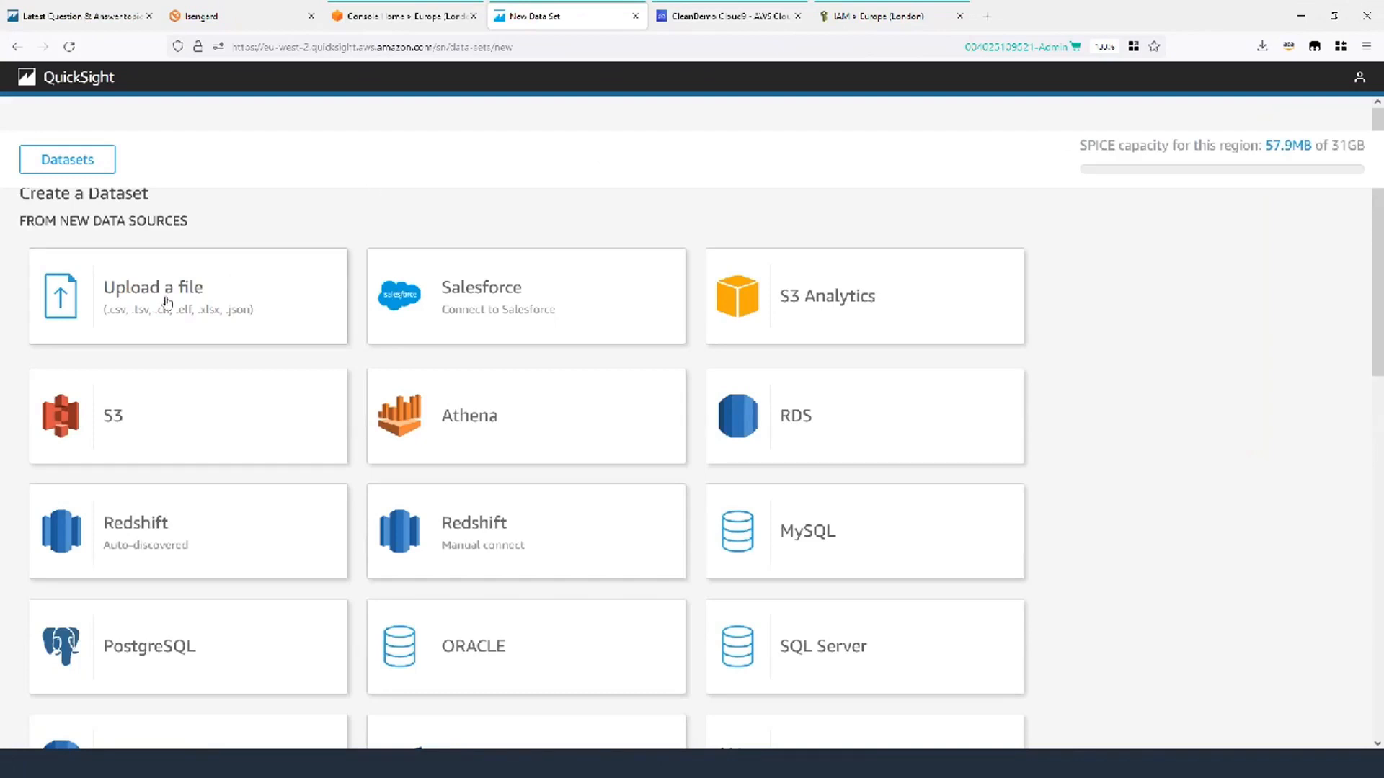
left_click(121, 307)
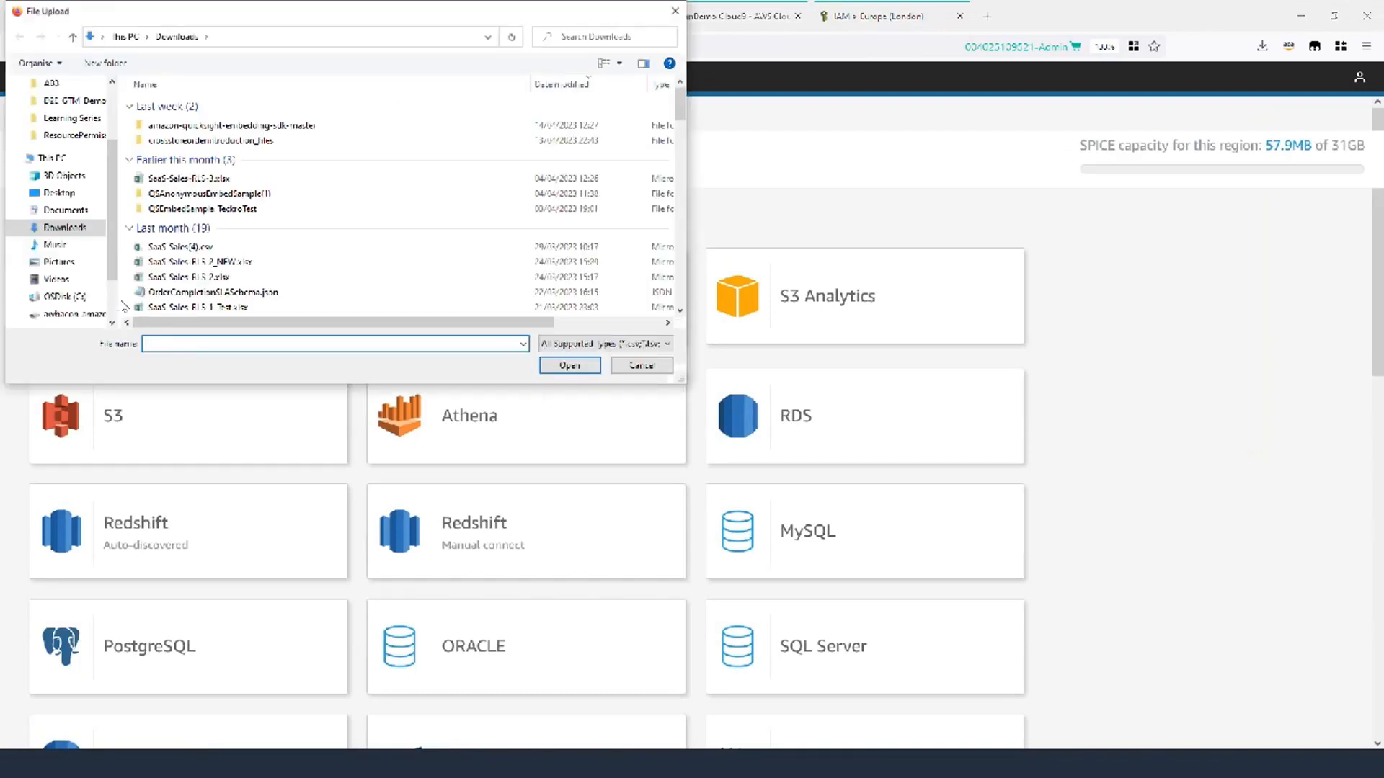
left_click(303, 178)
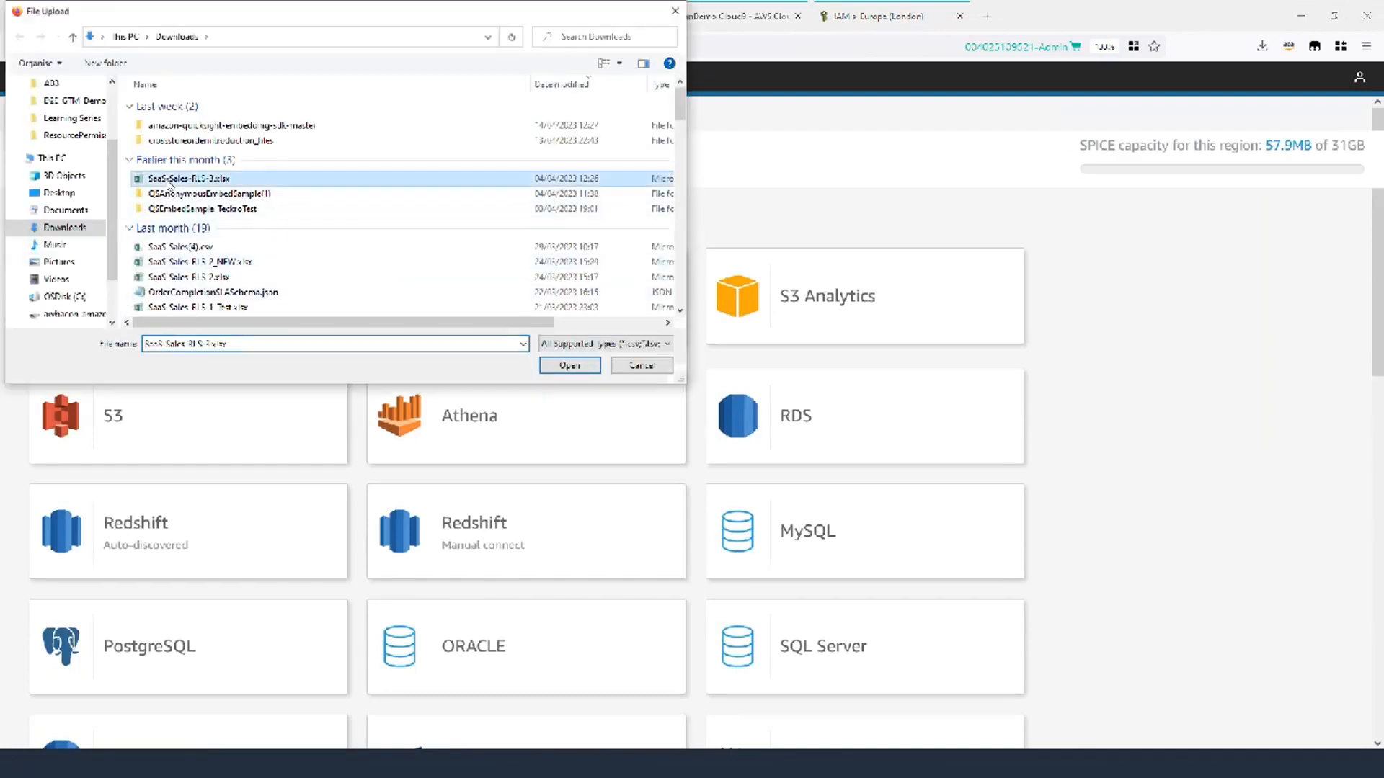
left_click(559, 365)
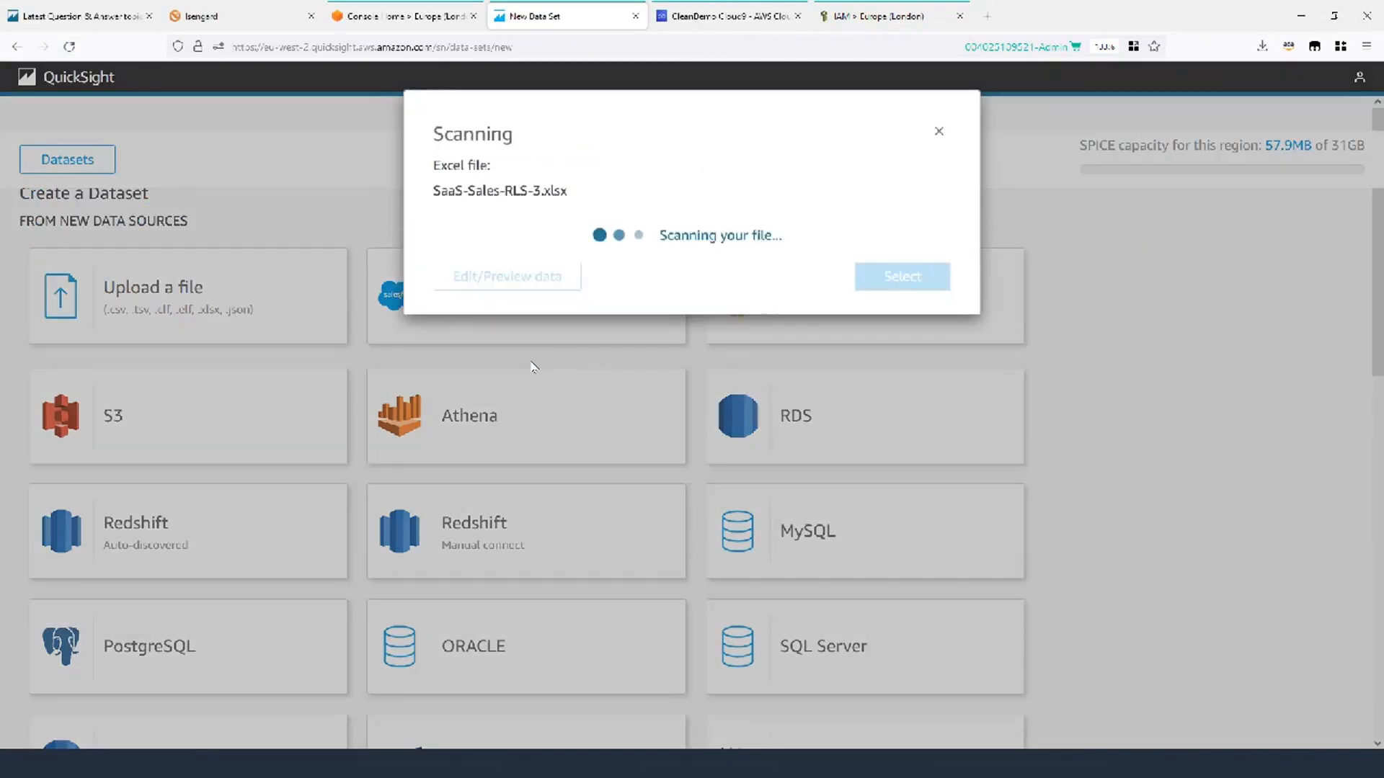
left_click(457, 281)
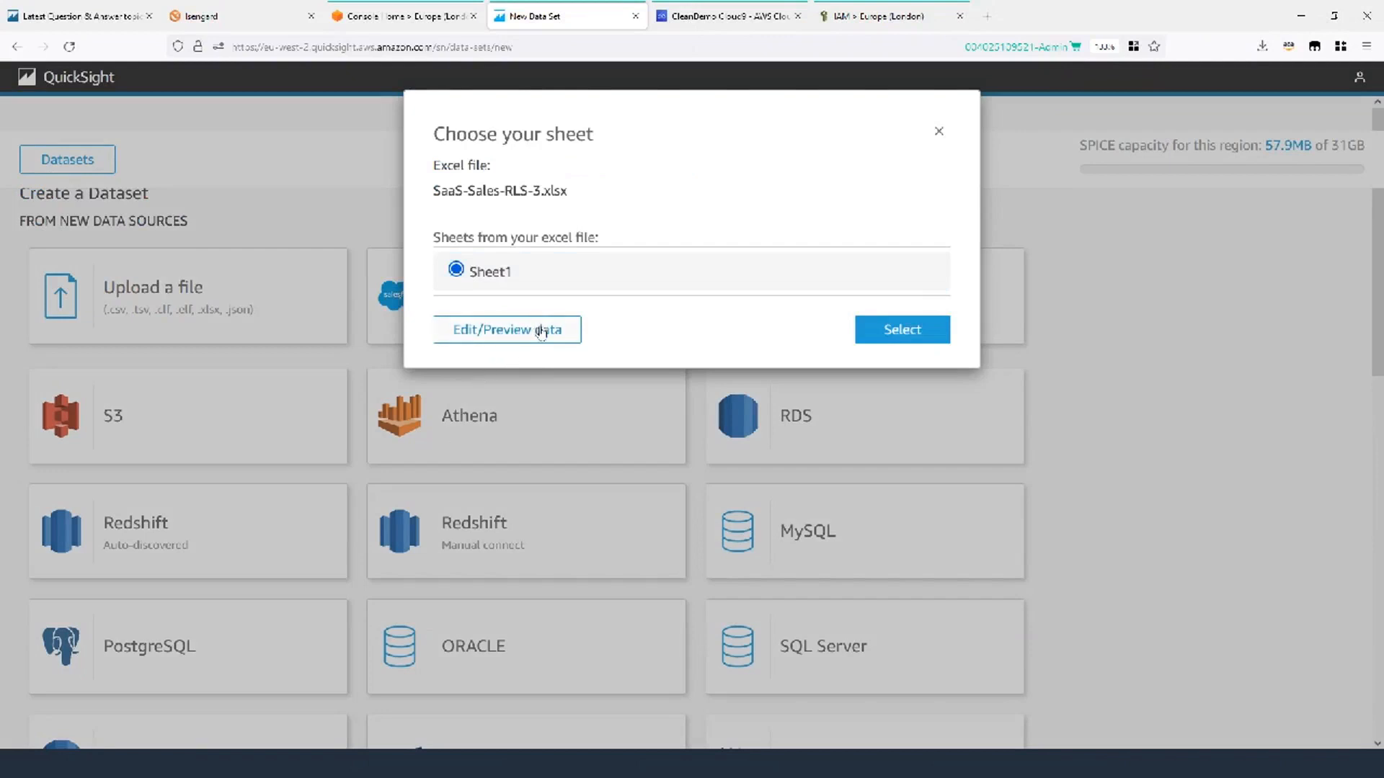
left_click(912, 333)
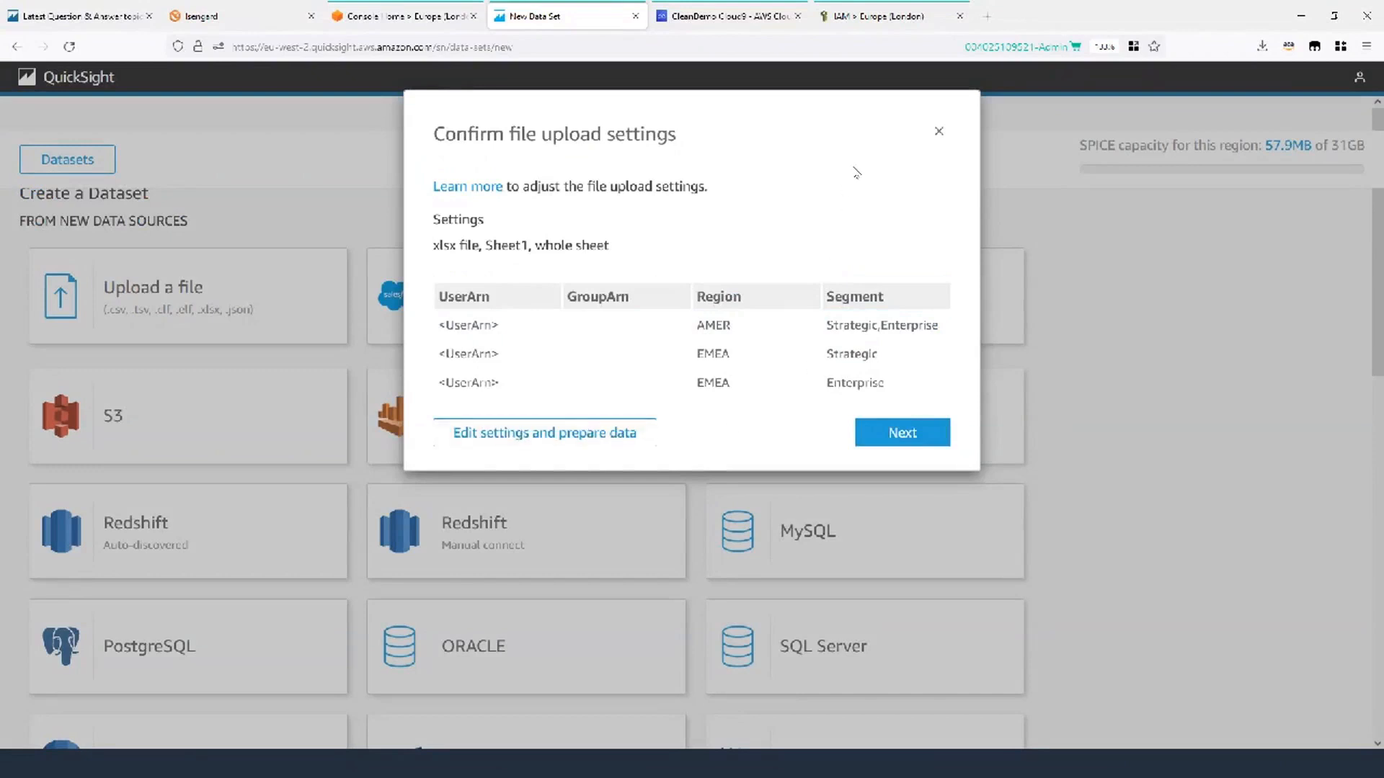
left_click(938, 130)
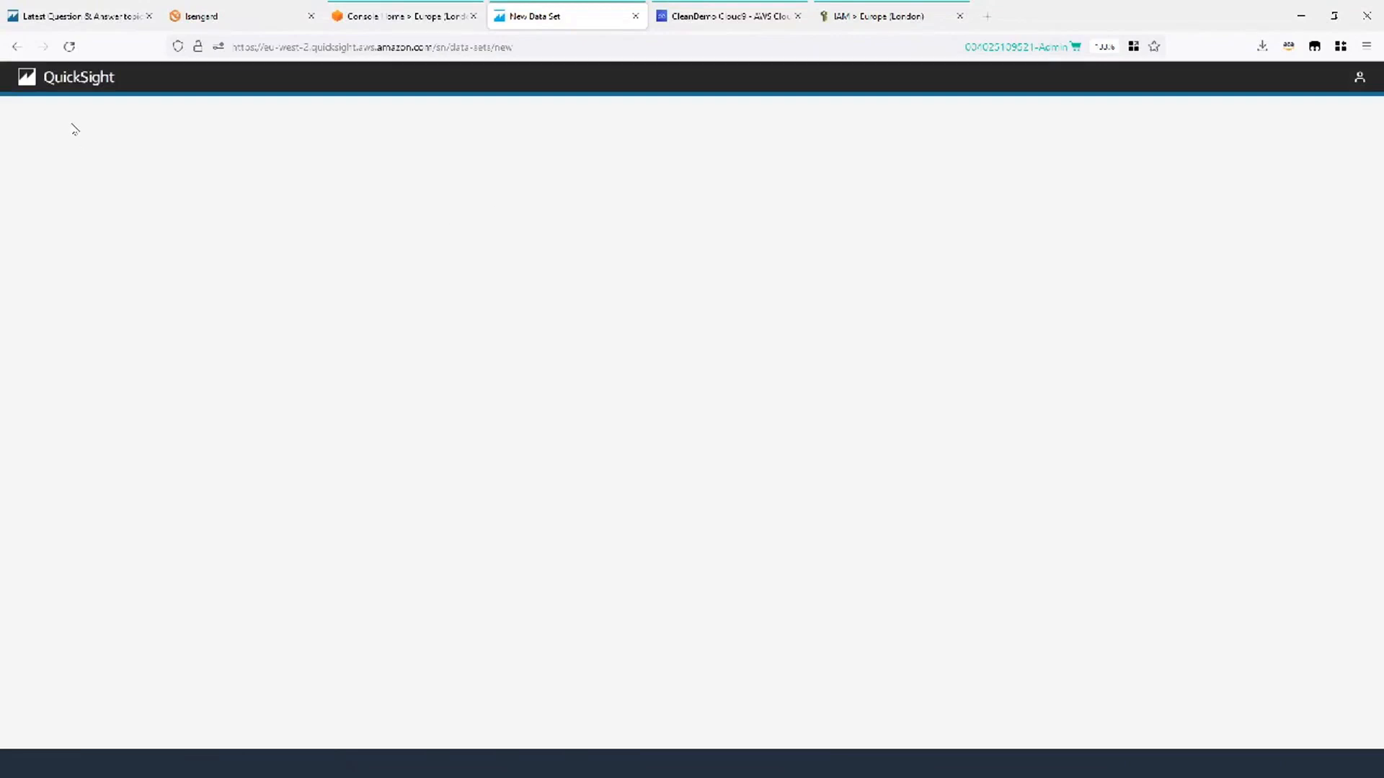
left_click(17, 48)
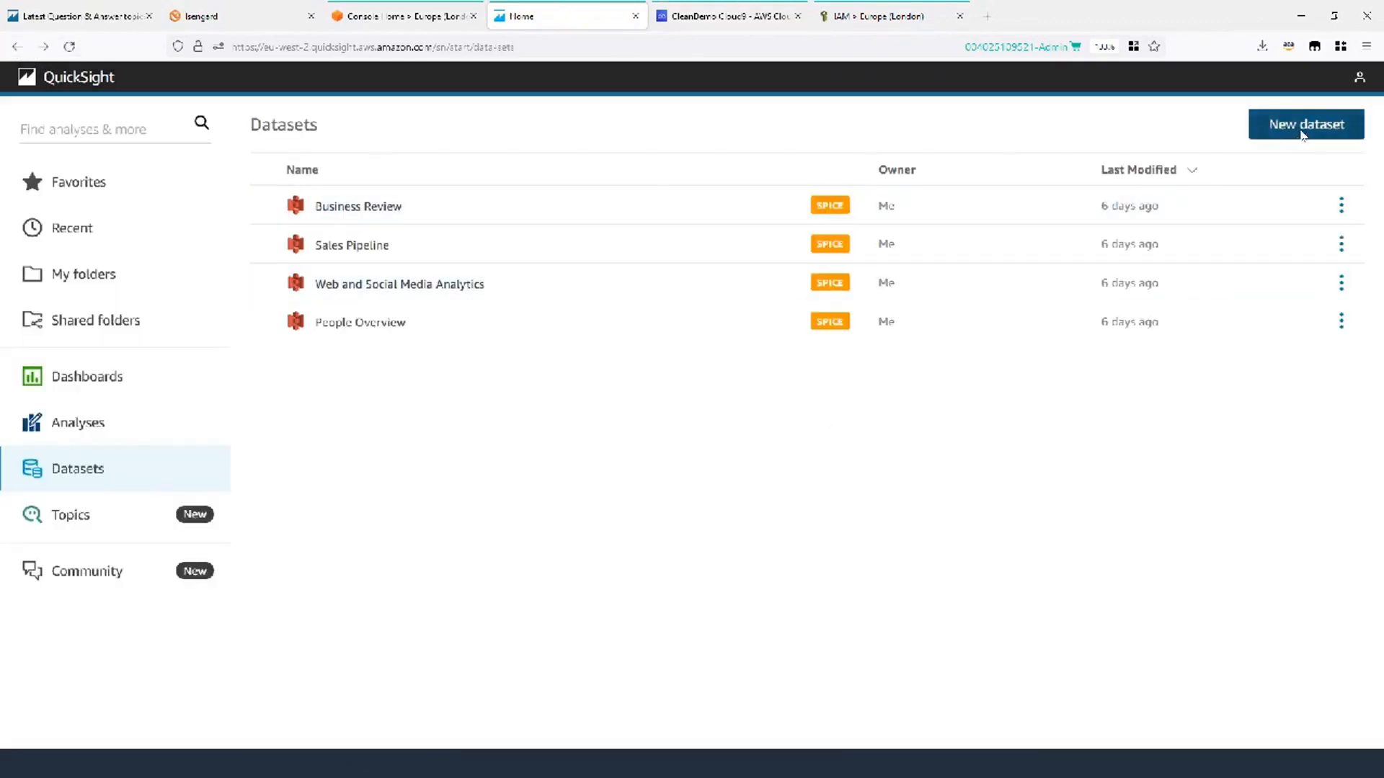
Upload SaaS-Sales(4).csv and save and publish it as a new dataset.
left_click(1302, 135)
left_click(264, 332)
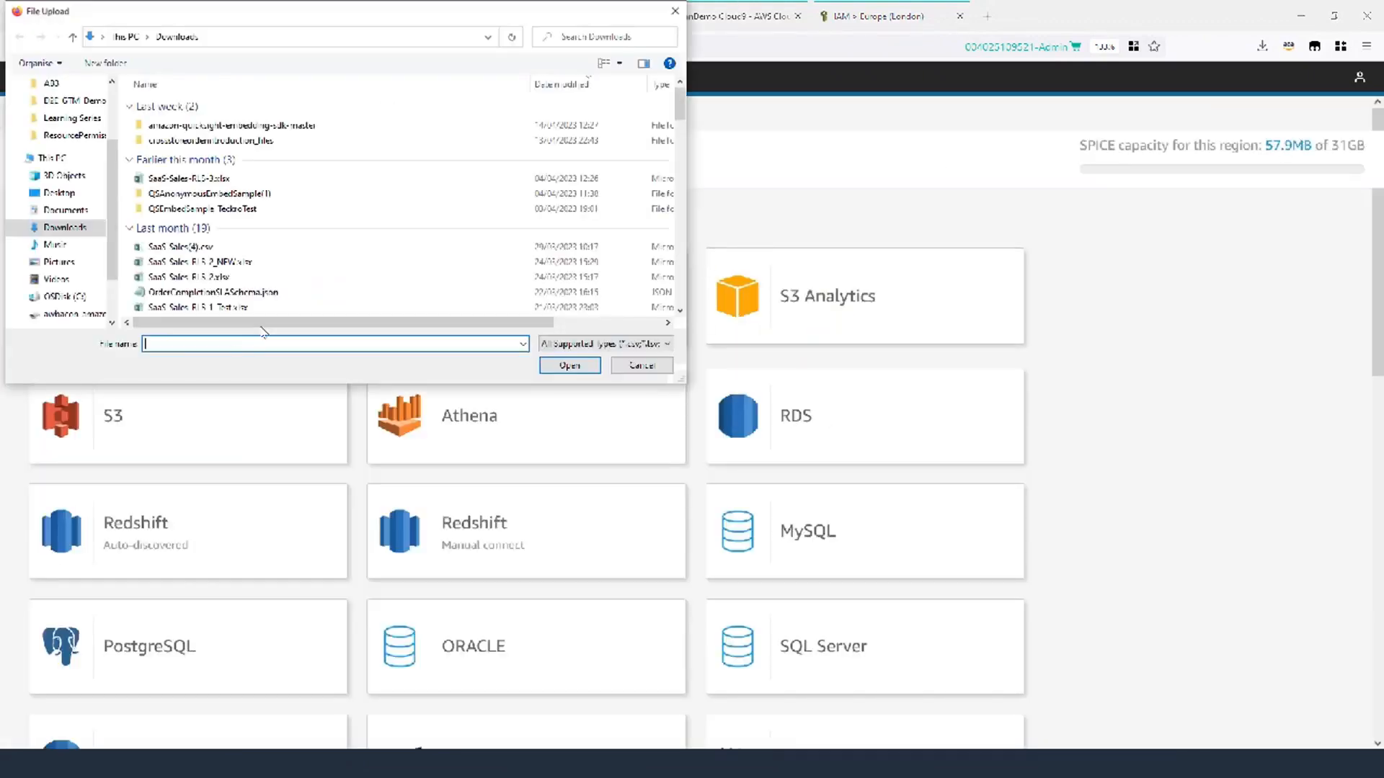
left_click(204, 248)
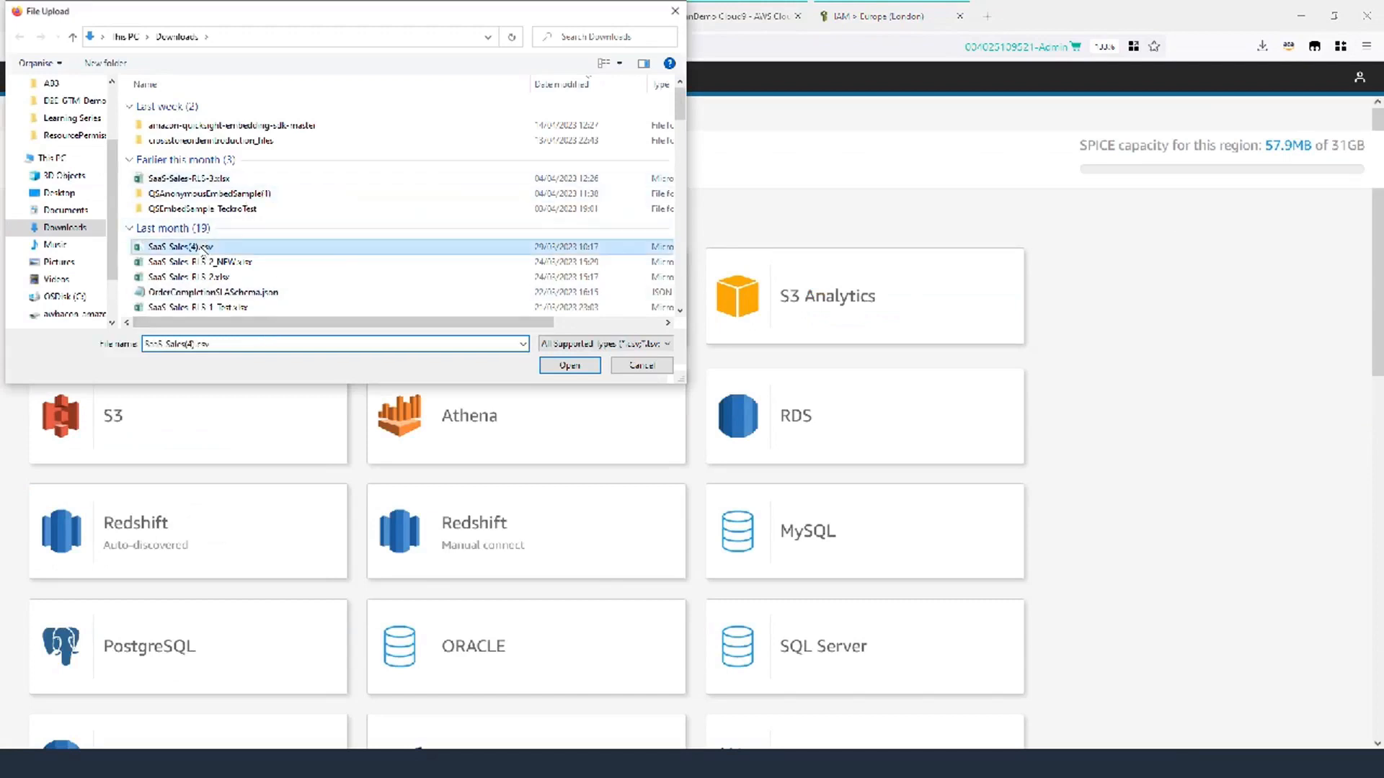
left_click(569, 365)
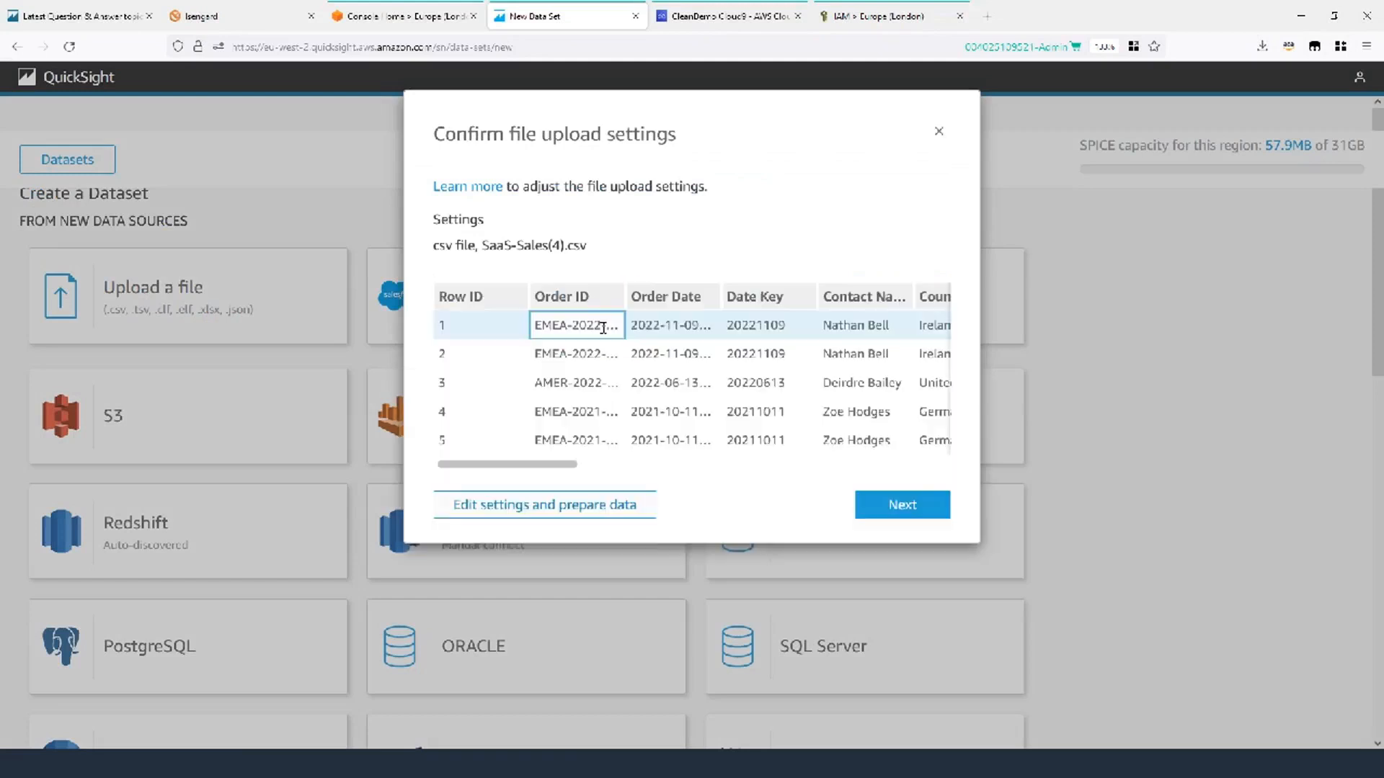
left_click(560, 505)
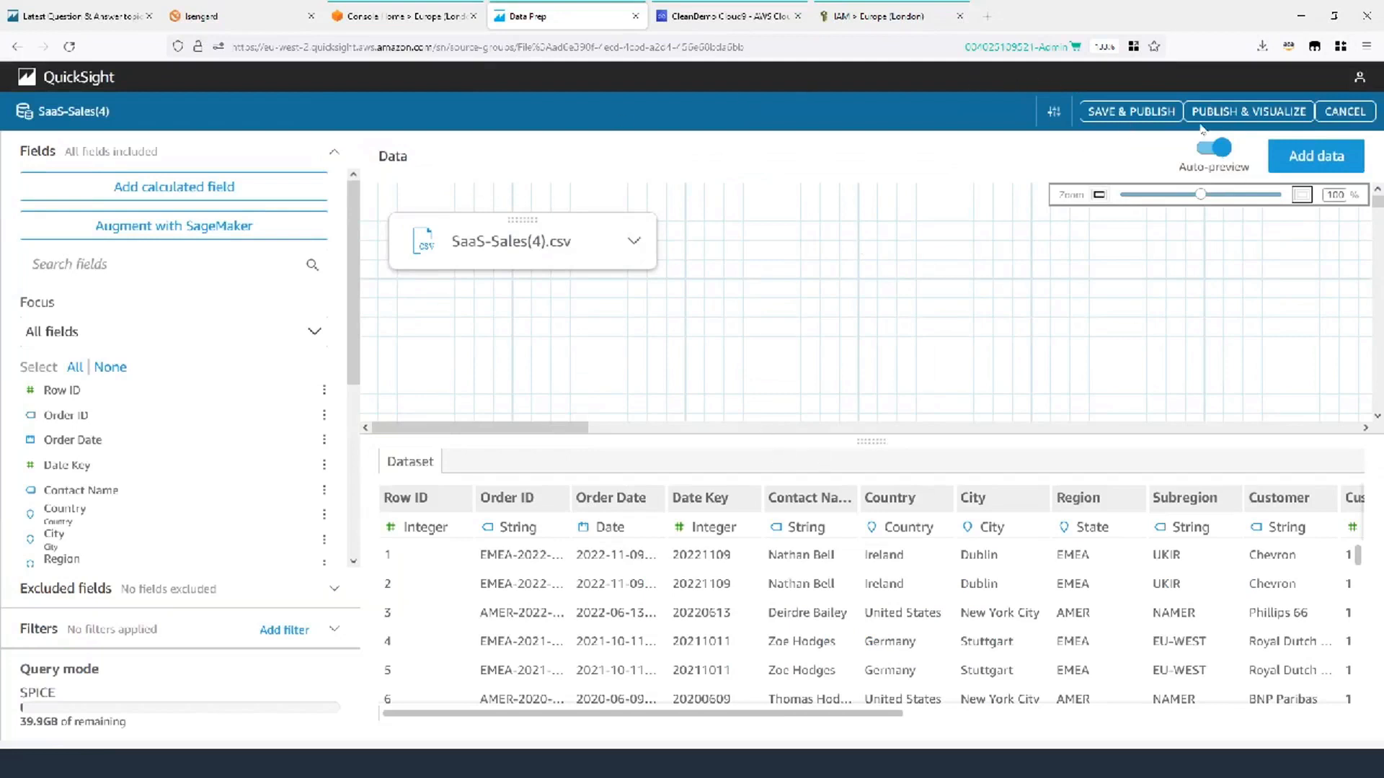
left_click(1135, 112)
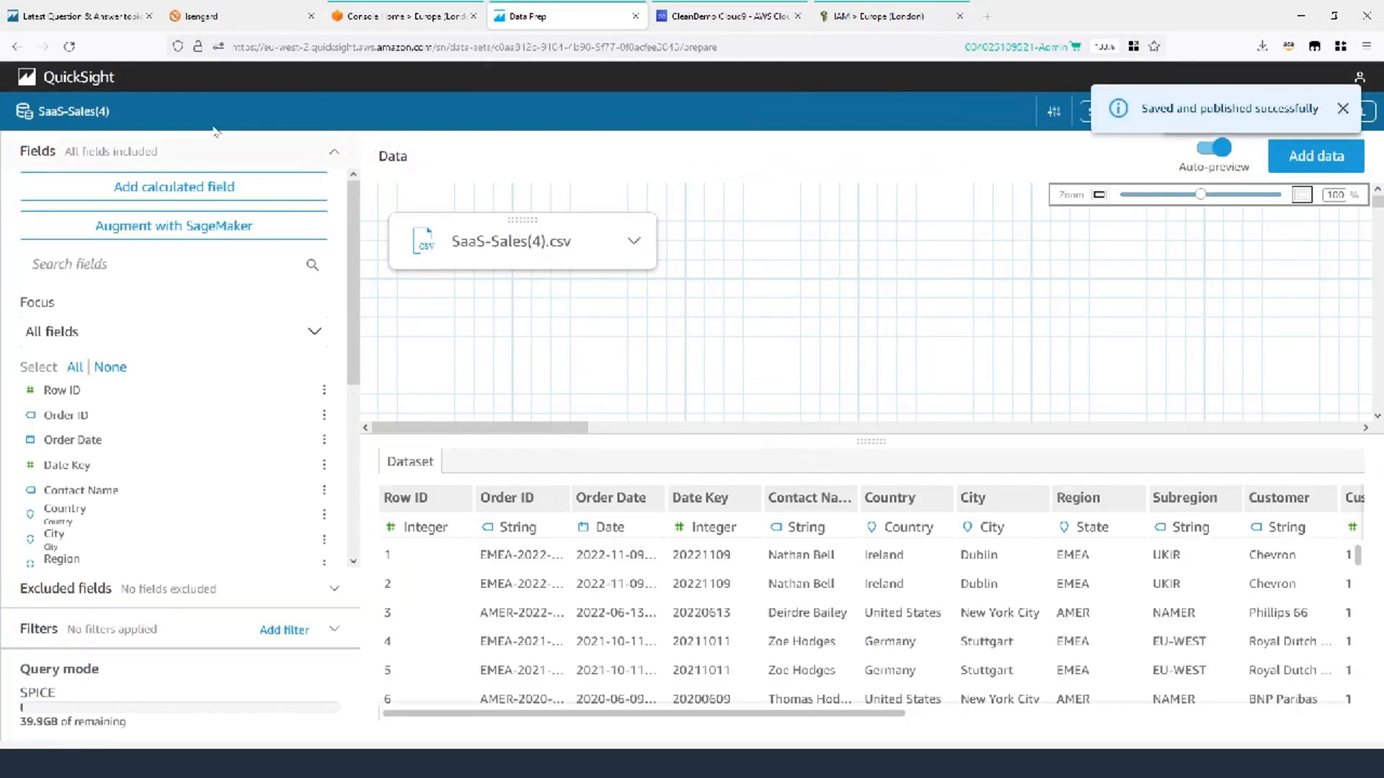
left_click(1342, 109)
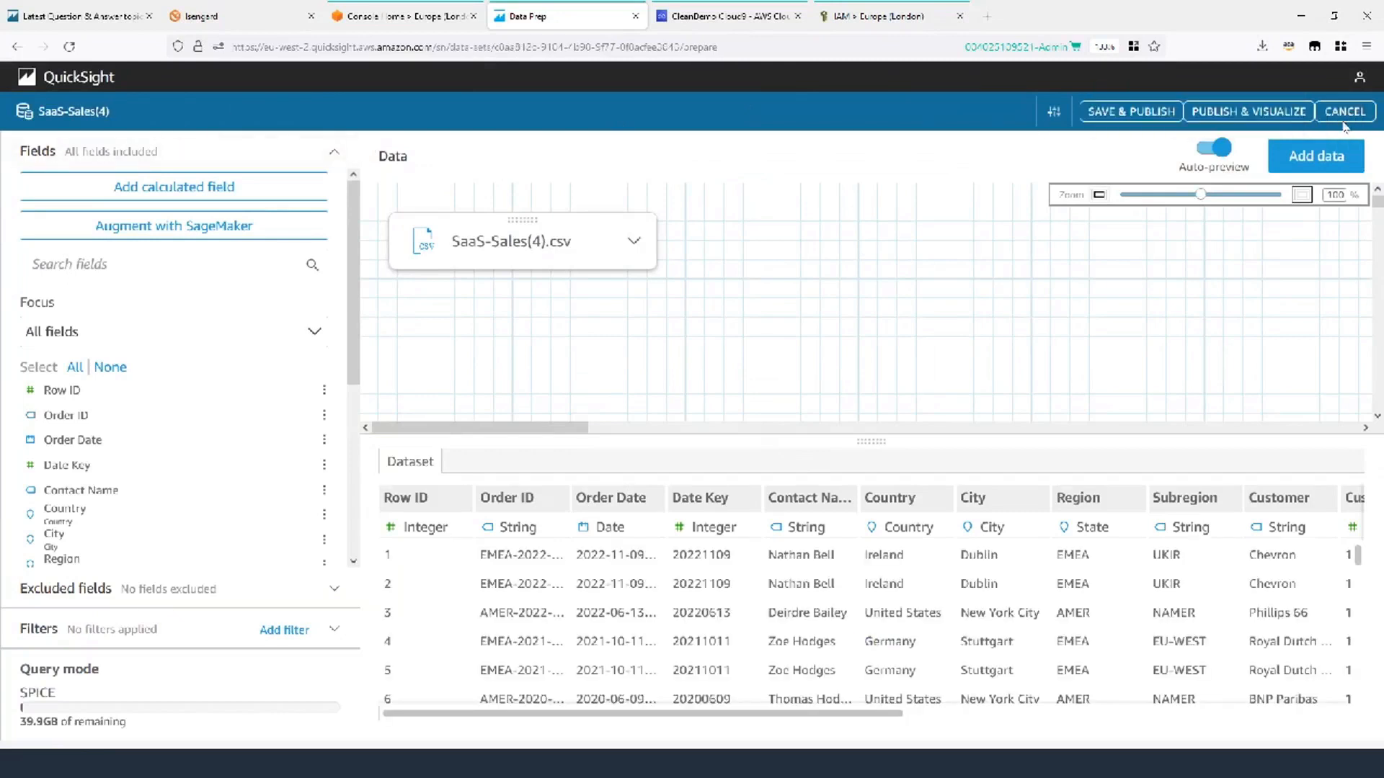
Confirm SaaS-Sales(4) appears in the Datasets list, then switch to Cloud9.
left_click(76, 79)
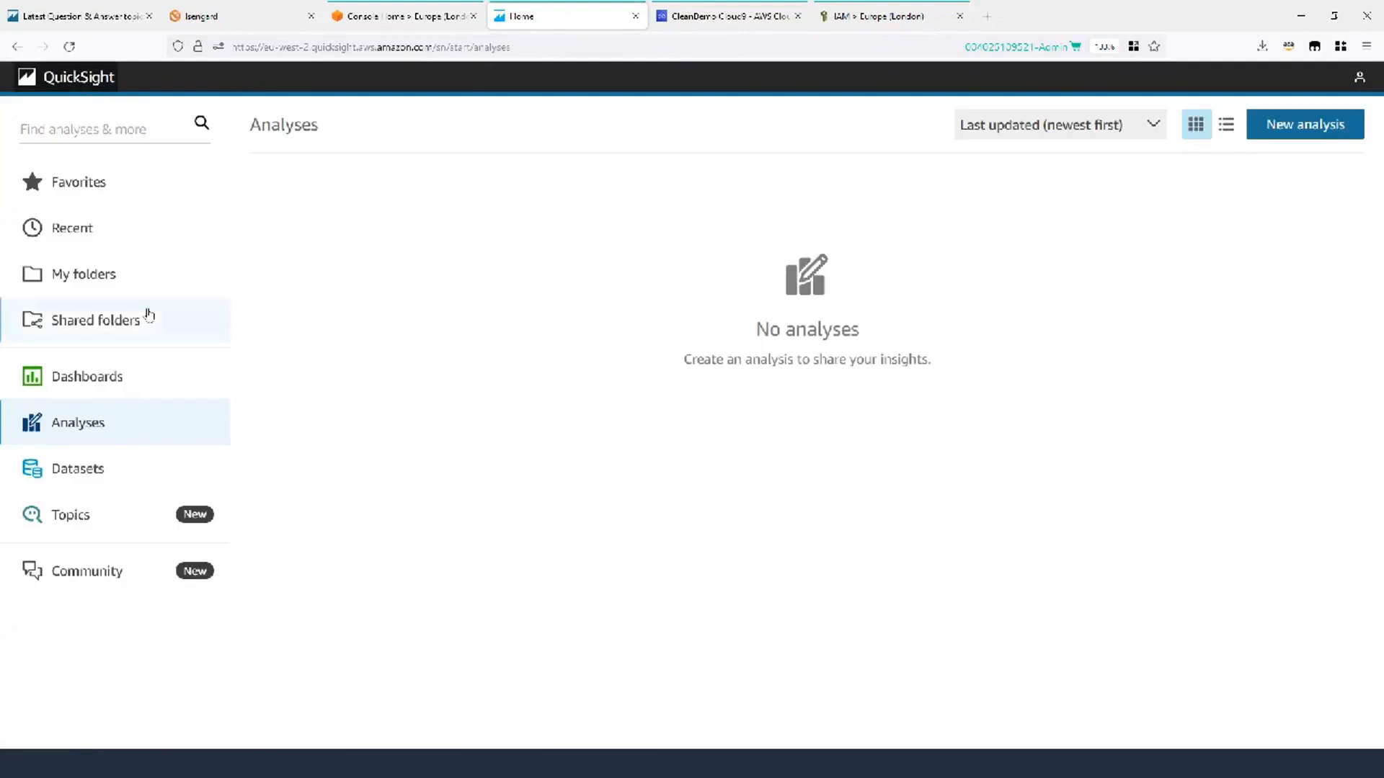
left_click(94, 476)
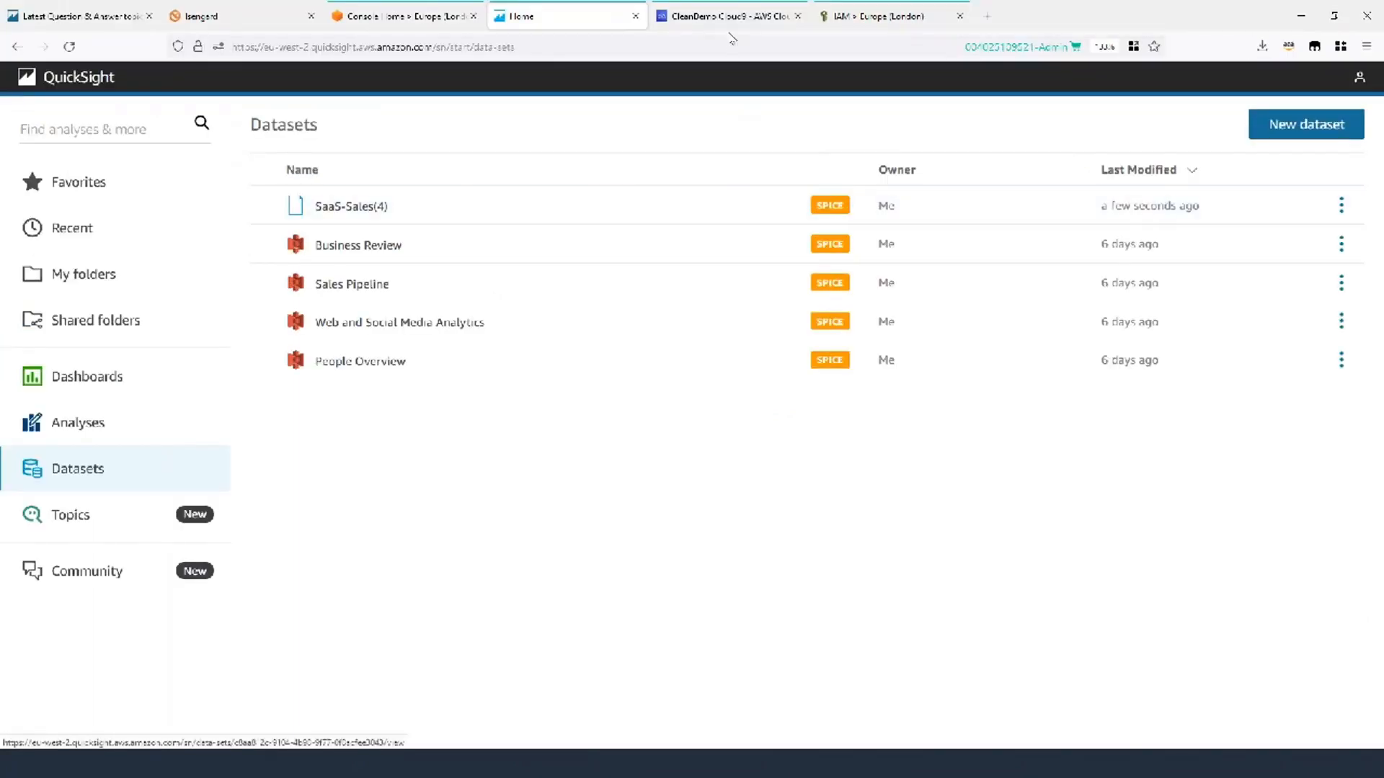
left_click(728, 15)
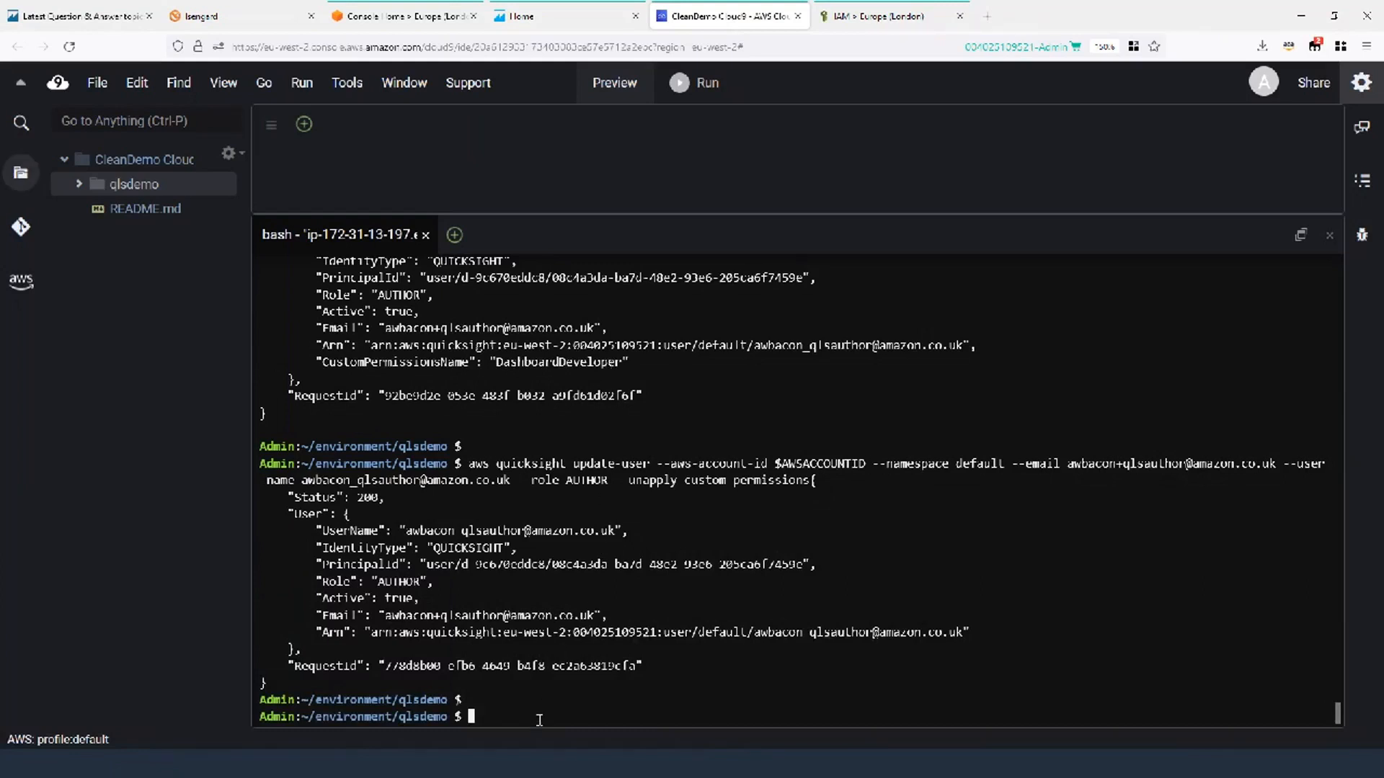
List the directory and open demo2_datasetperms.json in vi.
type("ls")
key("Return")
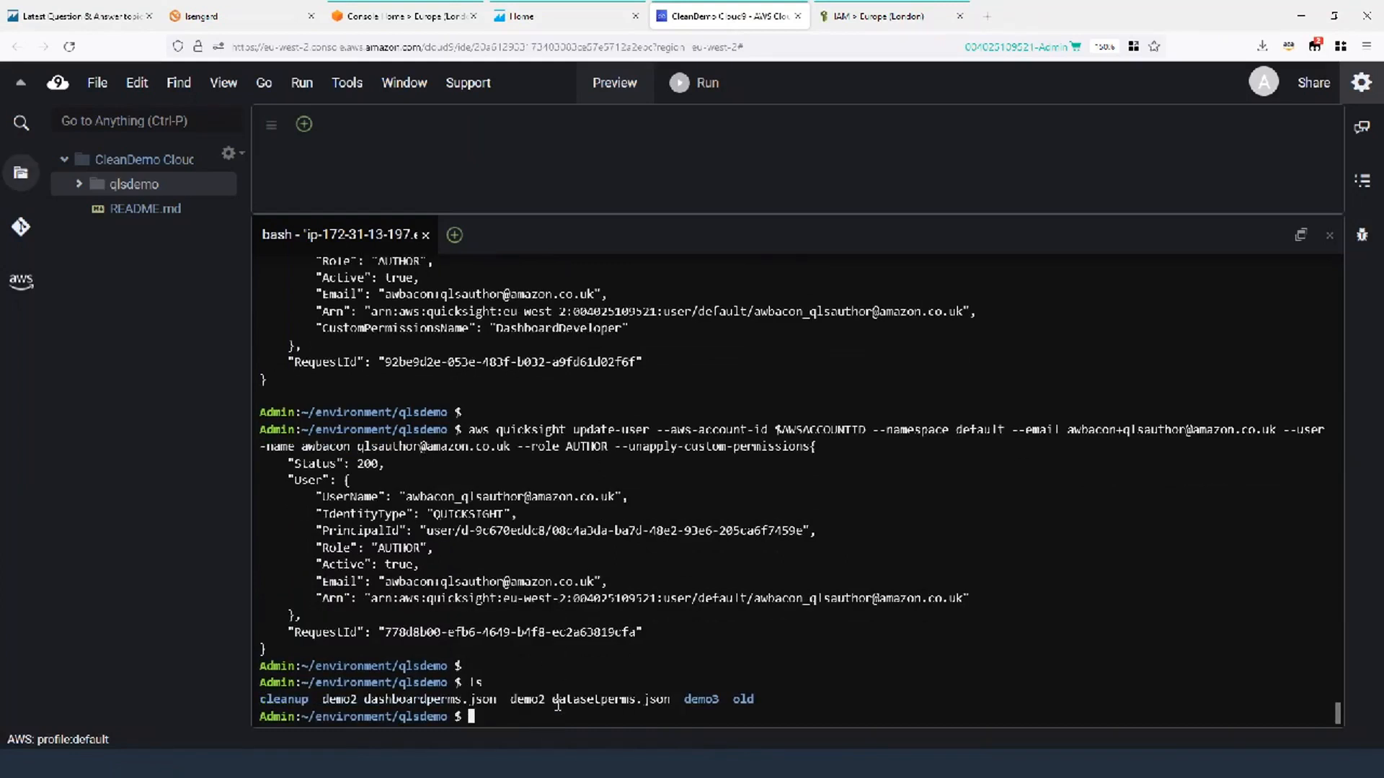
type("vi")
left_click_drag(509, 701, 669, 701)
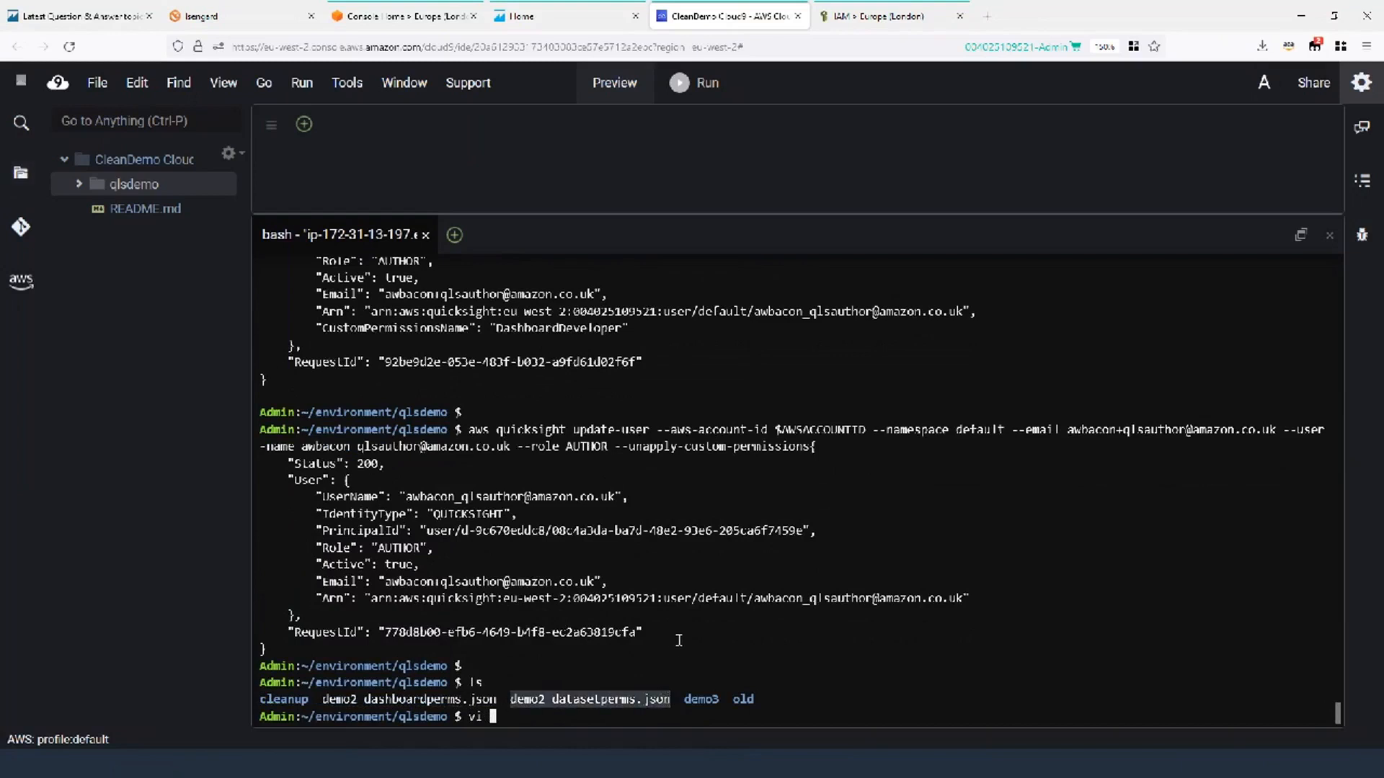
type("demo2 datasetperms.json")
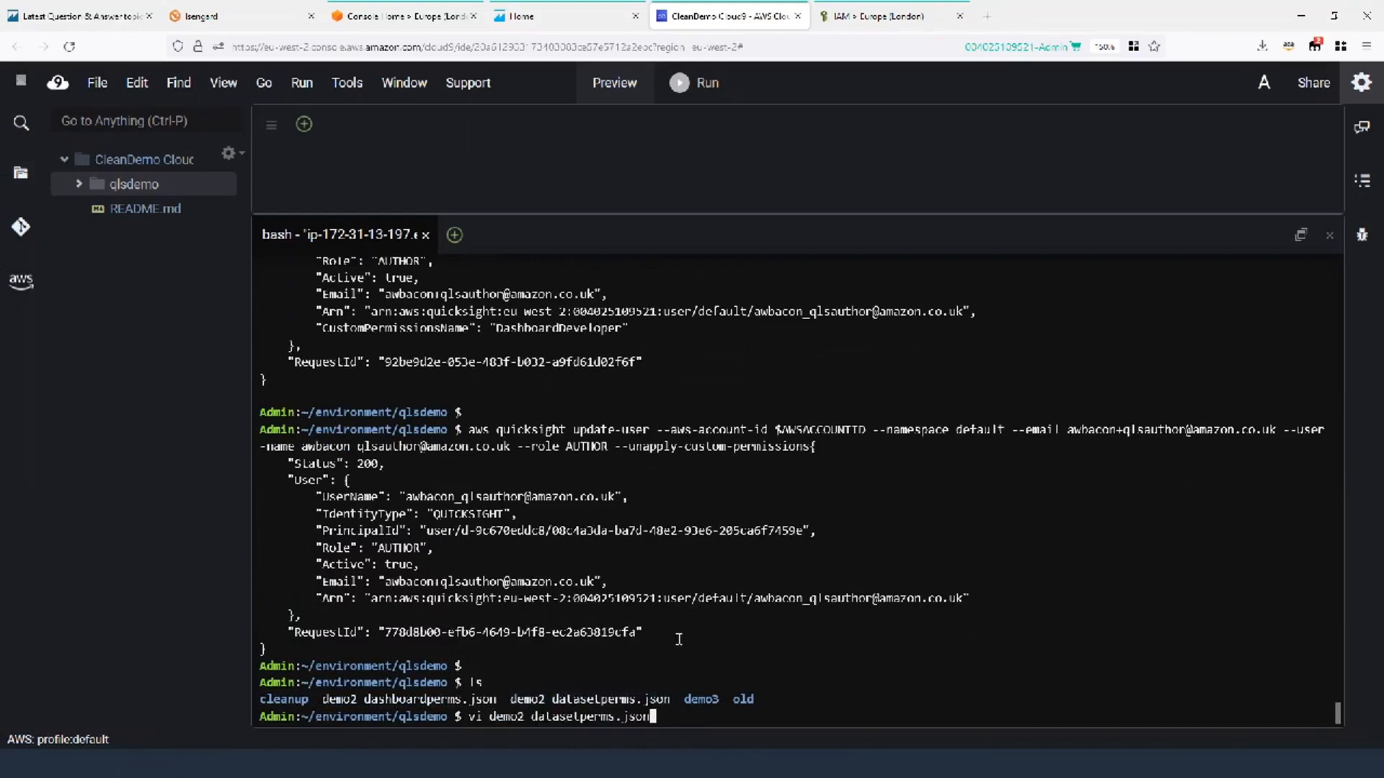
key("Return")
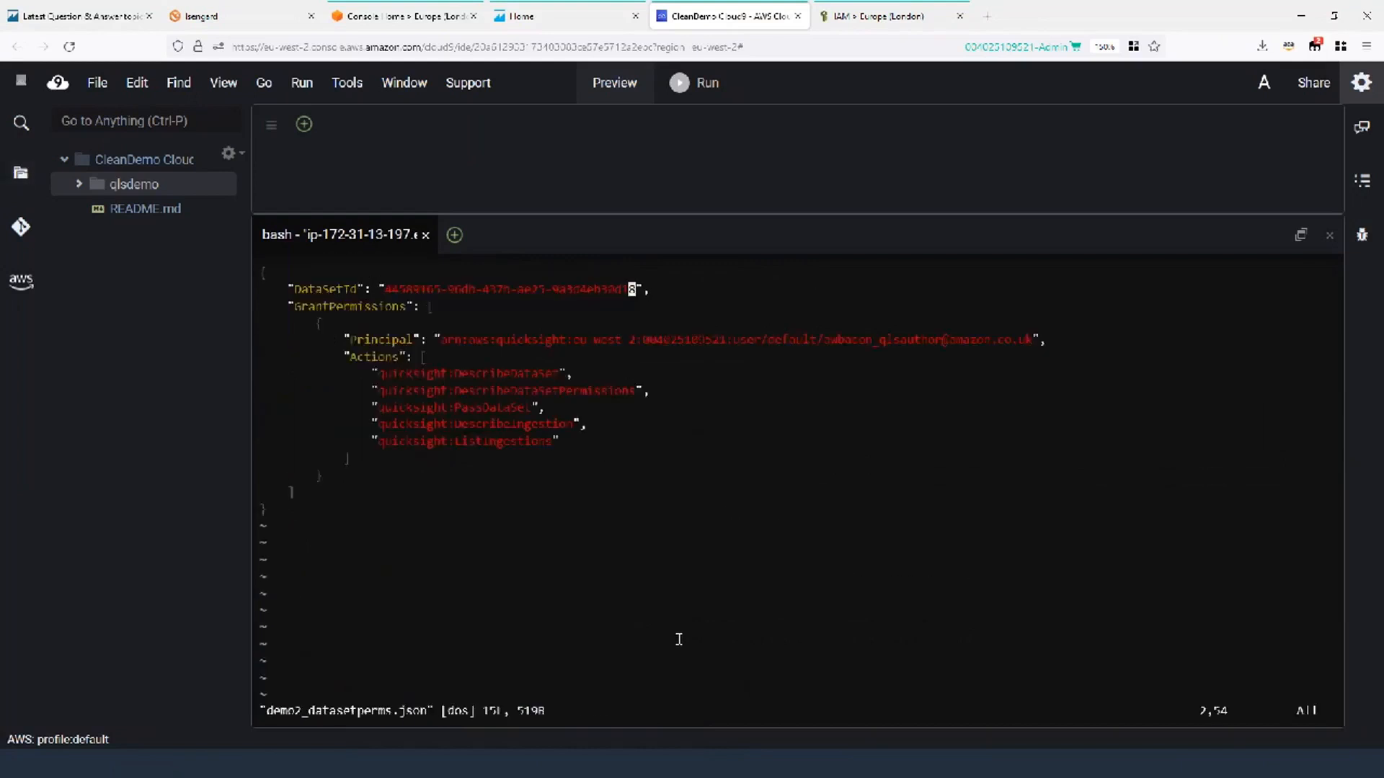
Select the existing DataSetId value on line 2 of the file.
key("Left")
key("Left")
key("Left")
key("Left")
key("Left")
key("Left")
key("Left")
key("Left")
key("Left")
key("Left")
key("Left")
key("Left")
key("Left")
key("Left")
key("Left")
key("Left")
key("Left")
key("Left")
key("Left")
key("Left")
key("Left")
key("Left")
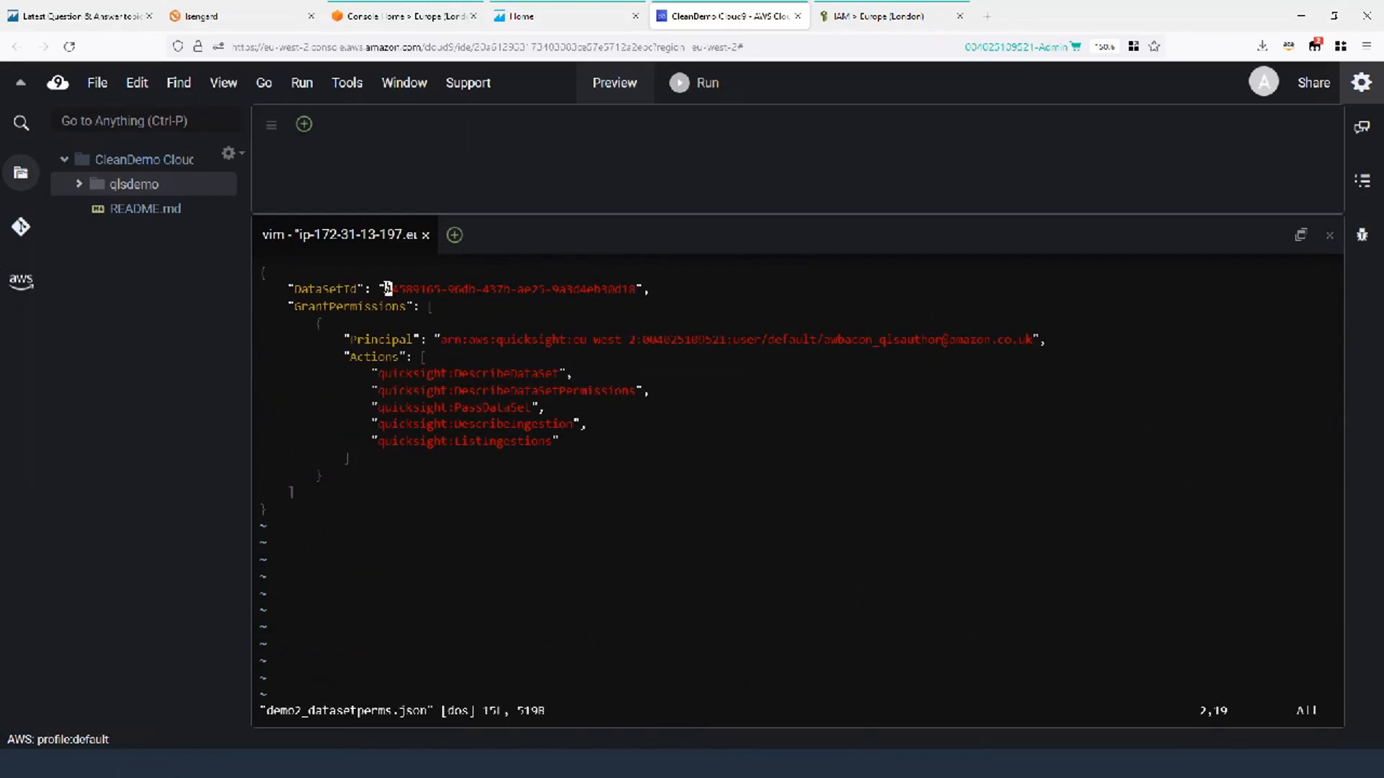
left_click_drag(378, 288, 646, 289)
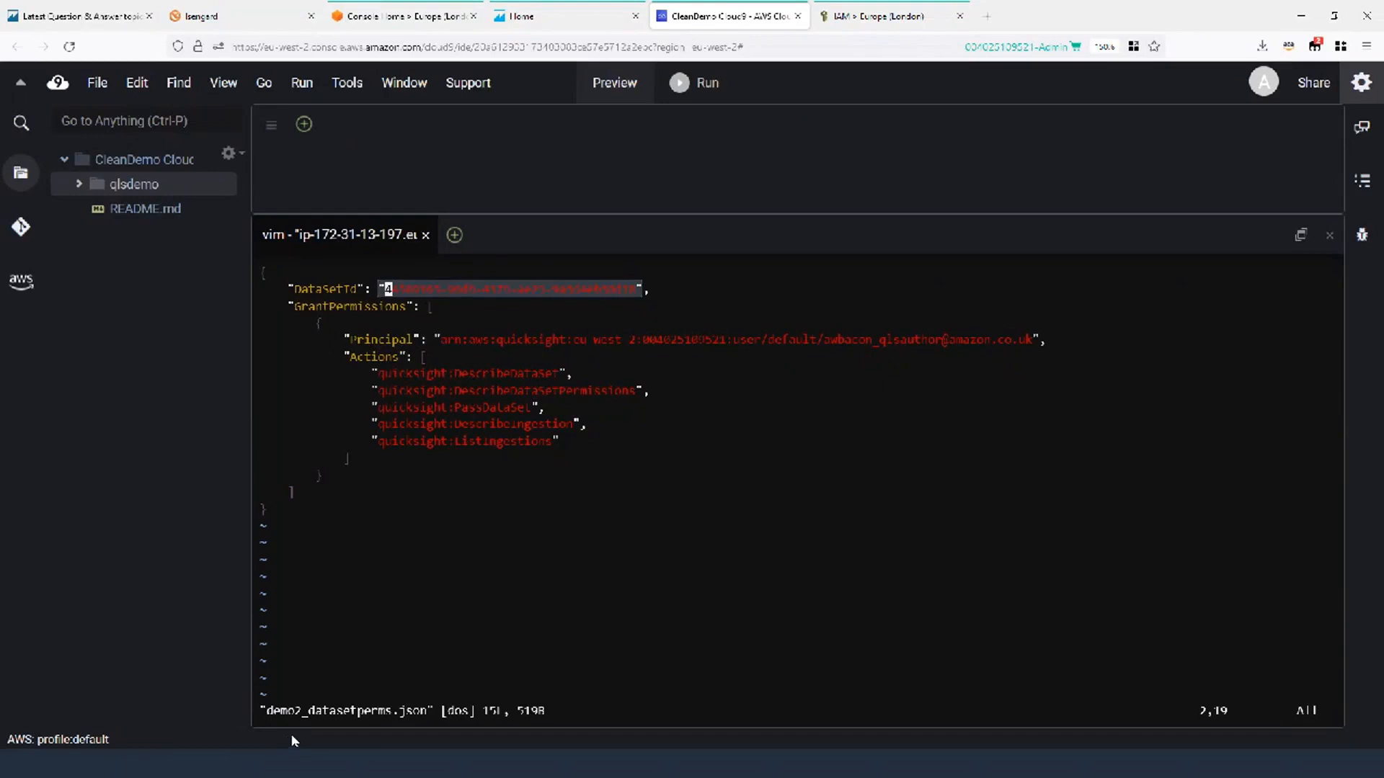
left_click(548, 18)
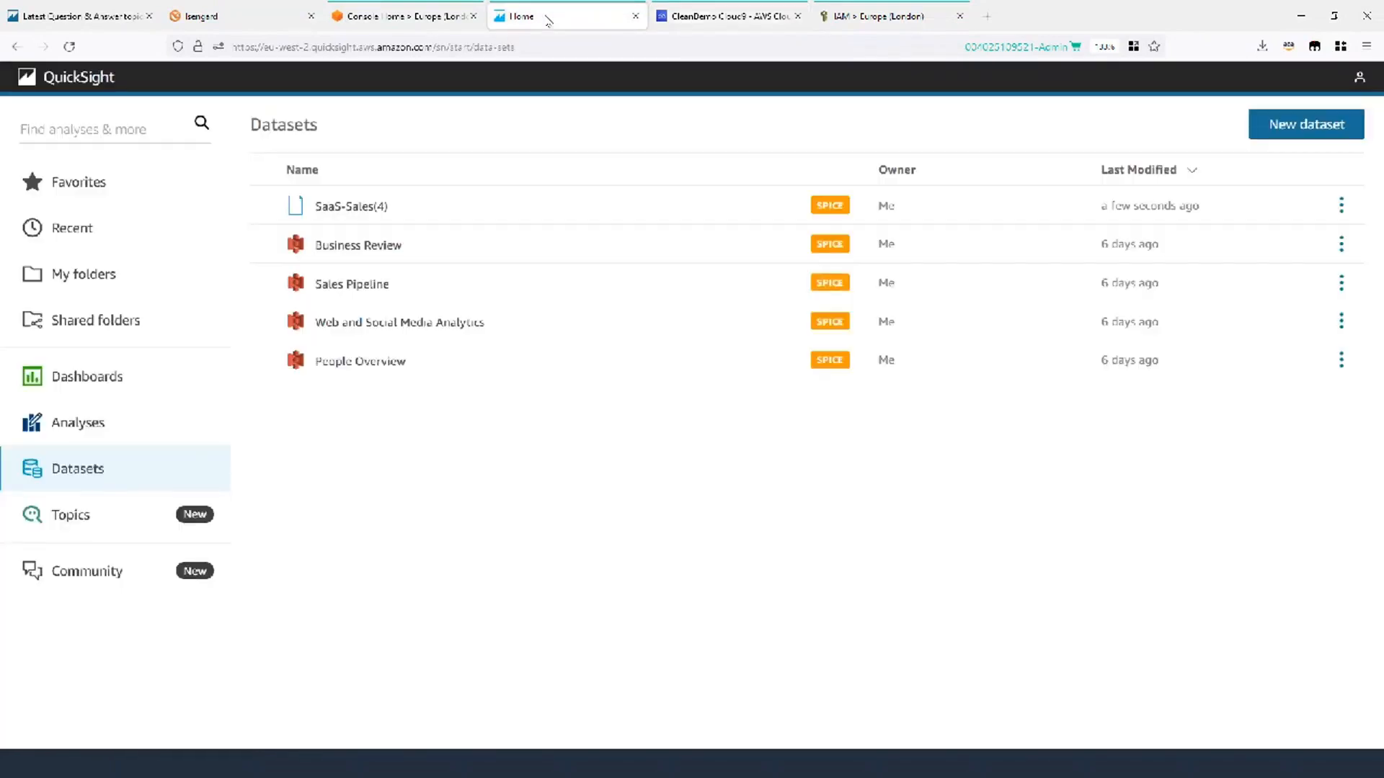
Open SaaS-Sales(4) and copy its dataset ID from after data-sets/ in the address bar.
left_click(349, 211)
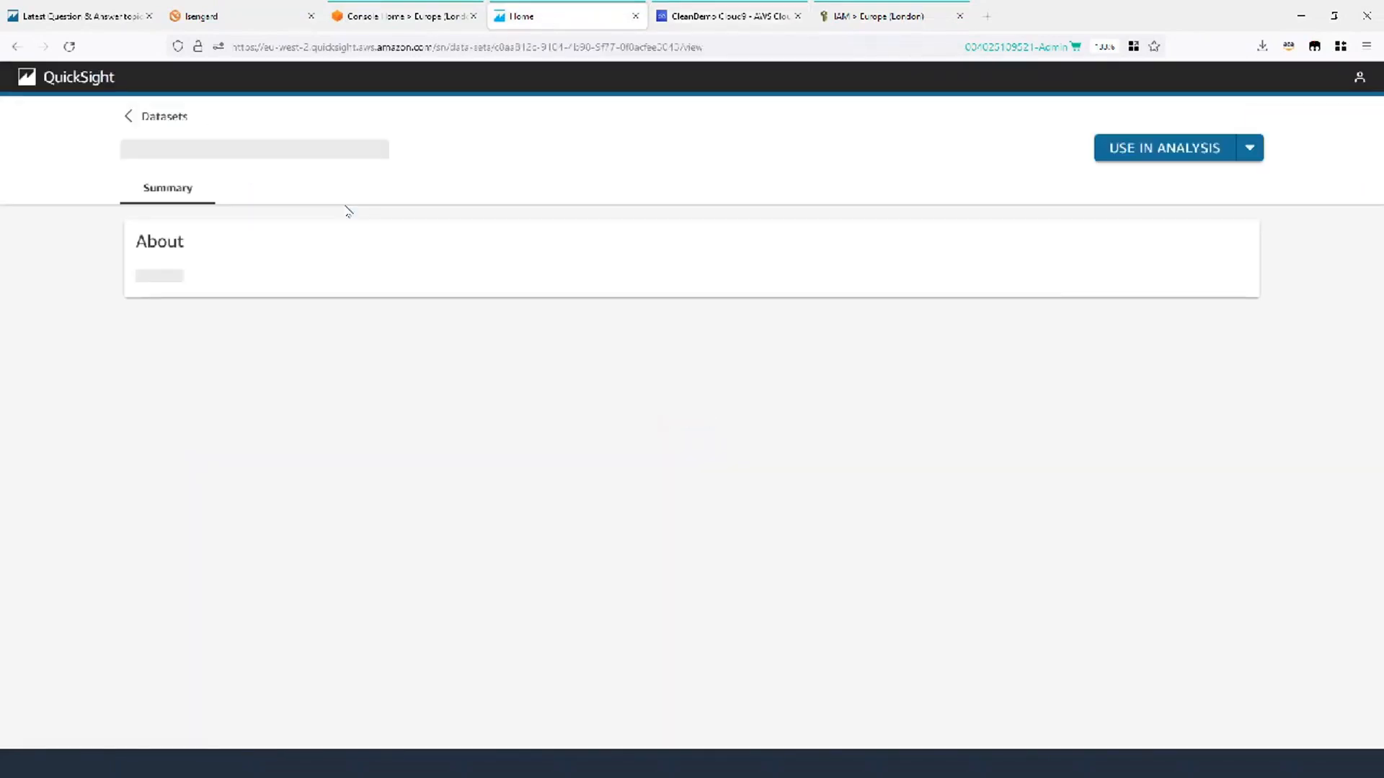
left_click(496, 48)
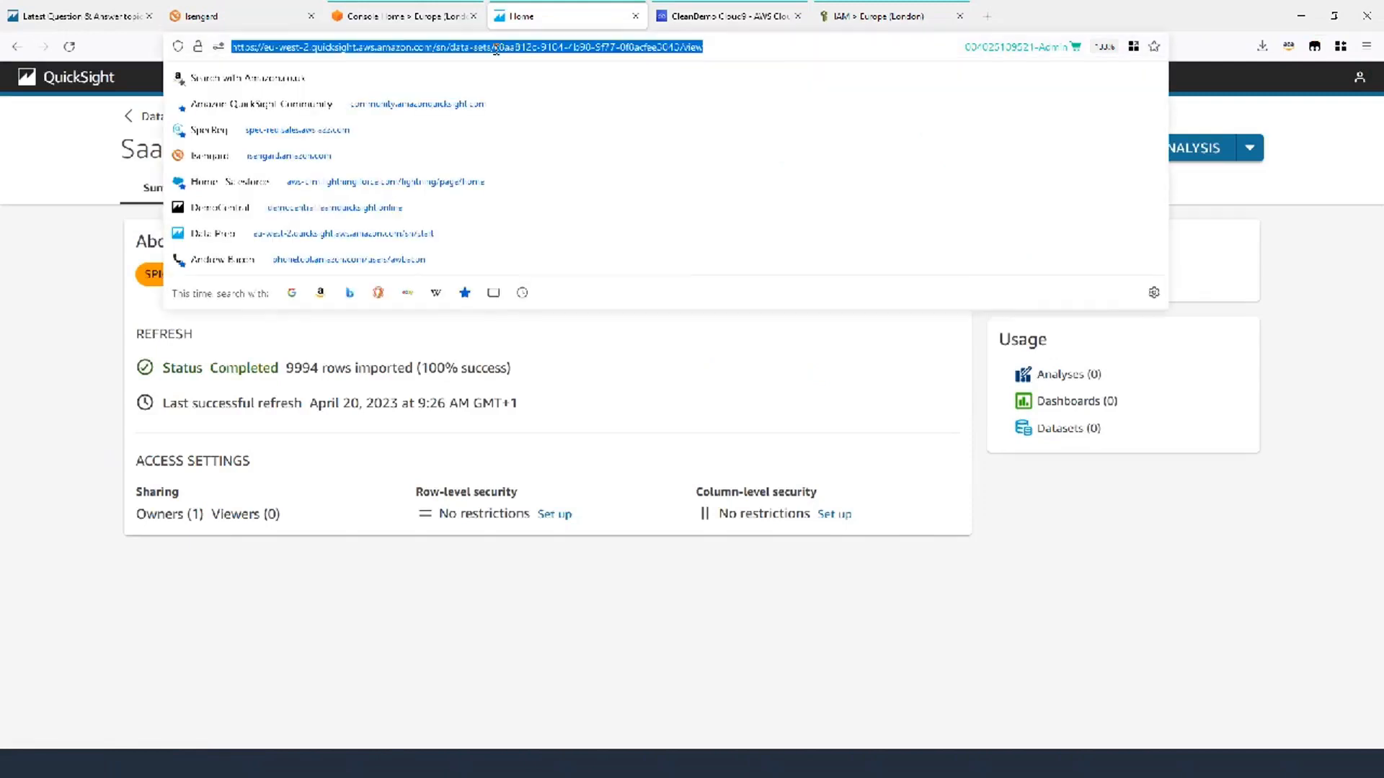
left_click(498, 48)
left_click_drag(493, 48, 679, 46)
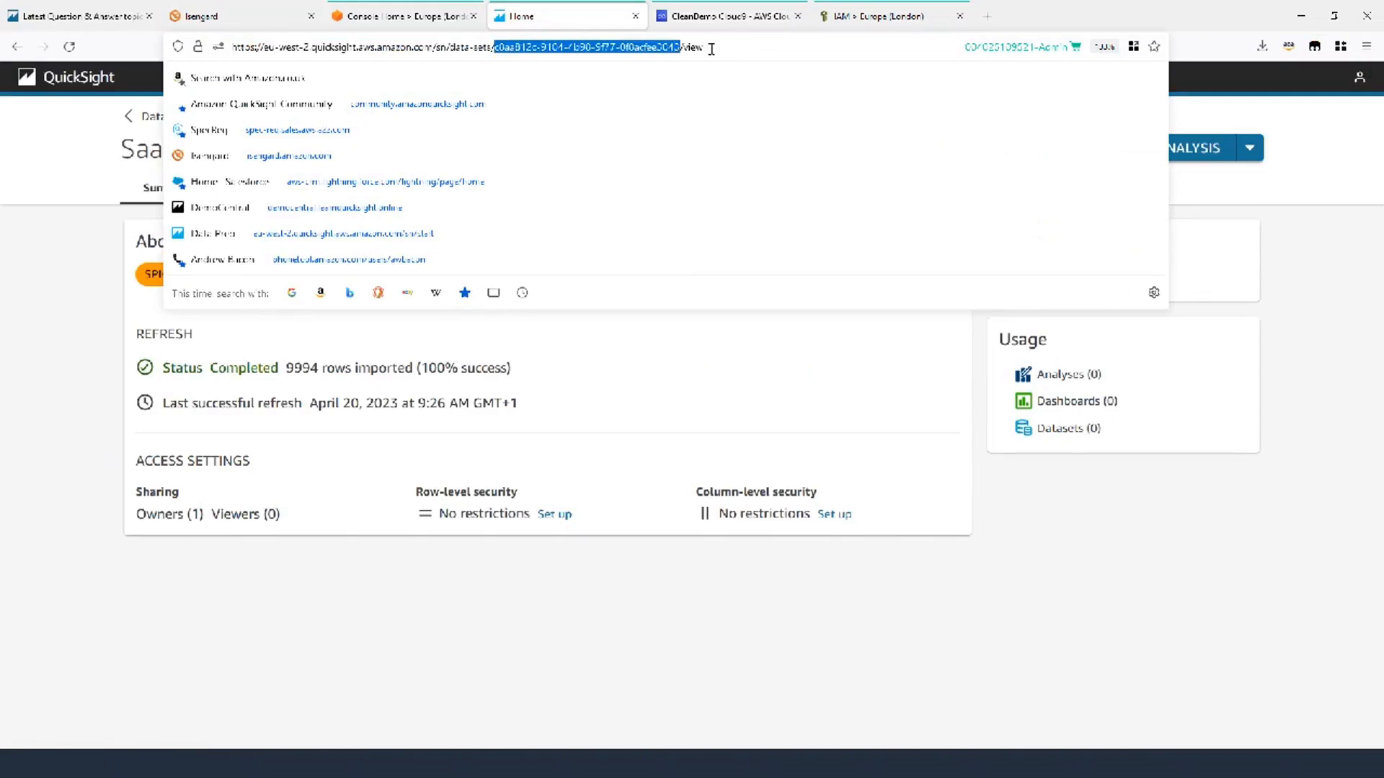
left_click(717, 18)
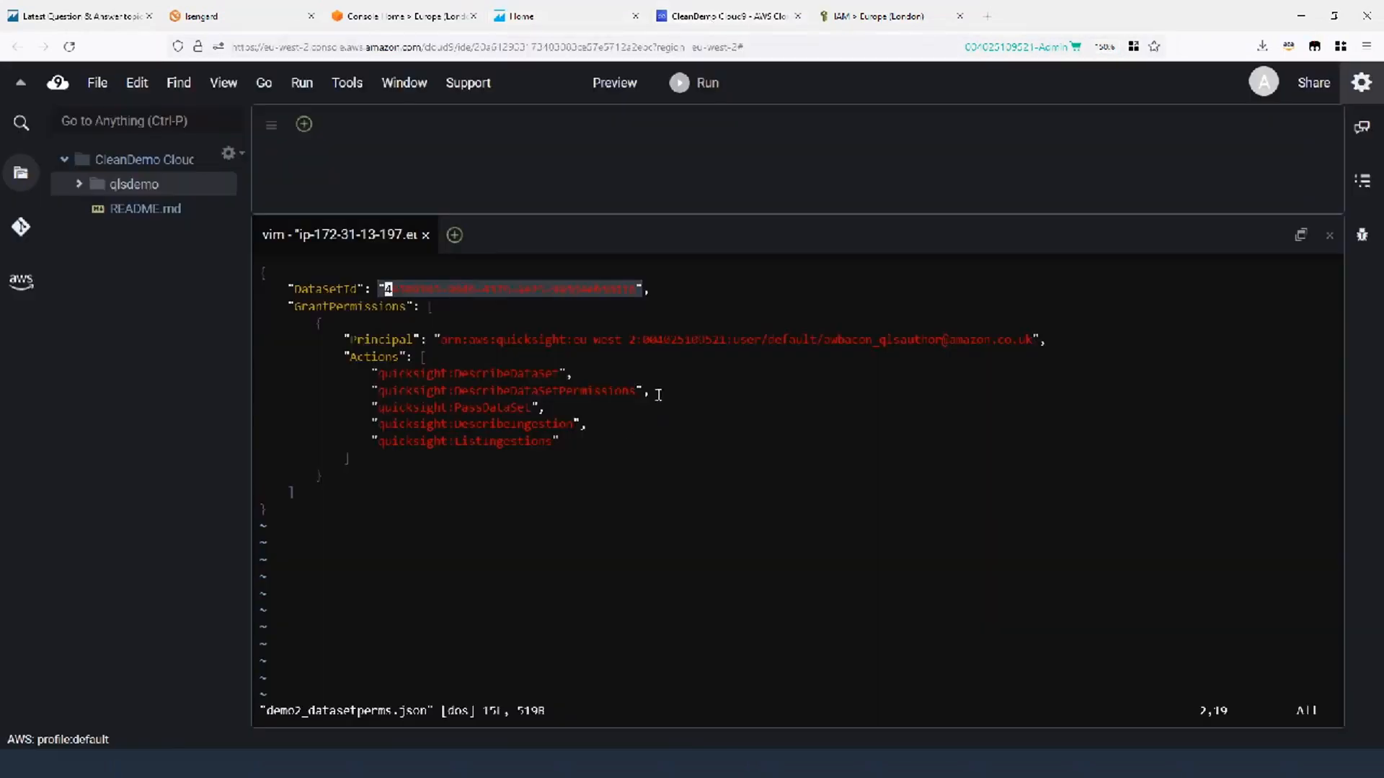
Swap the old DataSetId for the pasted SaaS-Sales(4) ID and save with :wq.
left_click(435, 312)
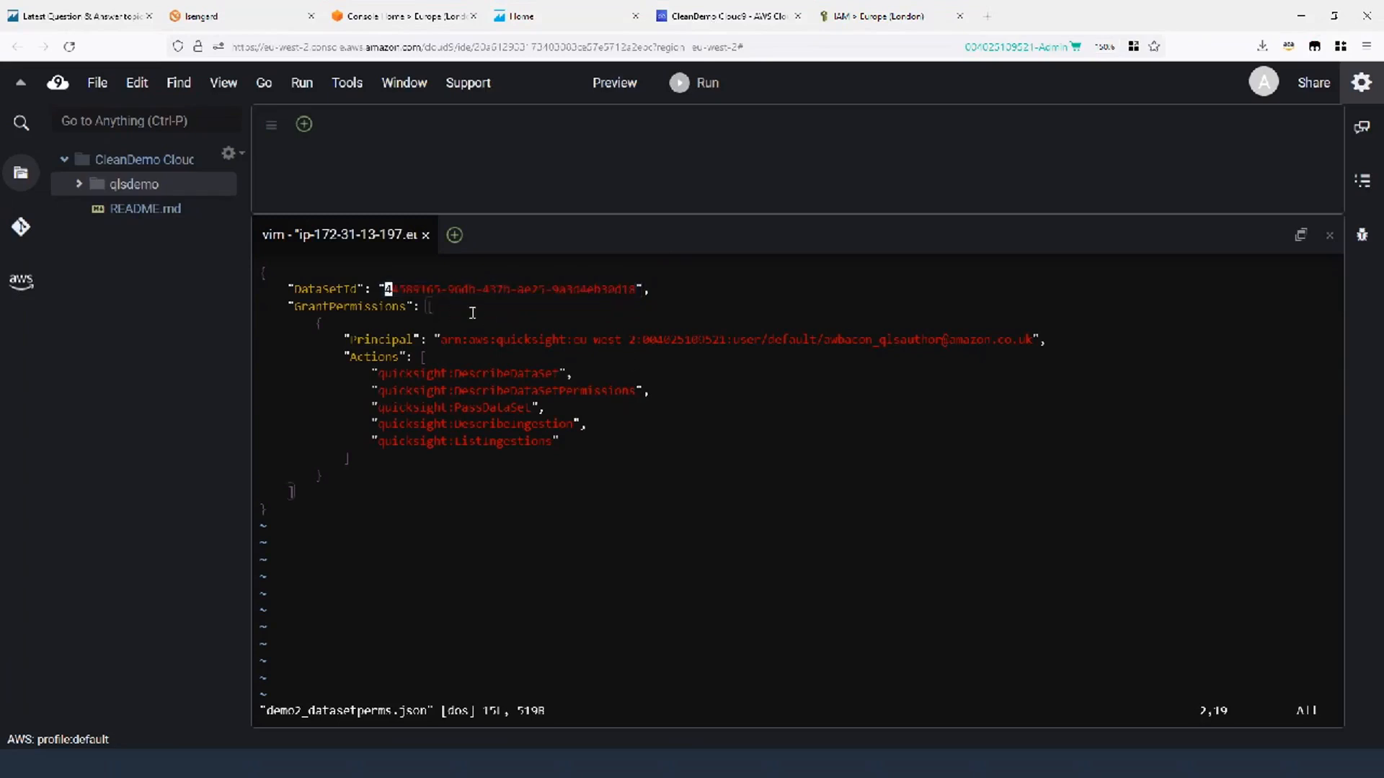
key("x")
key("x")
key("x")
key("x")
key("x")
key("x")
key("x")
key("x")
key("x")
key("x")
key("x")
key("x")
key("x")
key("x")
key("x")
key("x")
key("x")
key("x")
key("x")
key("x")
key("x")
key("x")
key("x")
key("x")
key("x")
key("x")
key("x")
key("x")
key("x")
key("i")
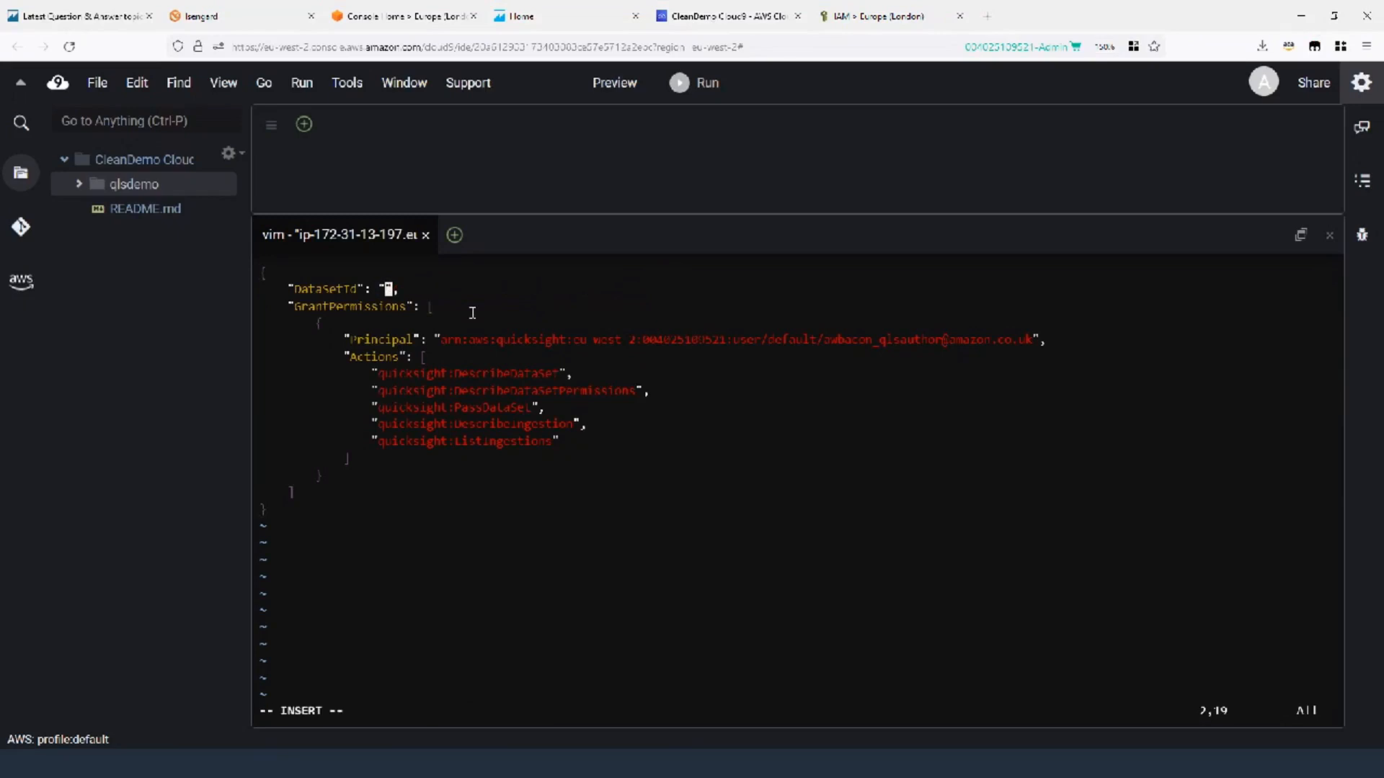
type("c8aa812c-9104-4b98-9f77-0f8acfee3043")
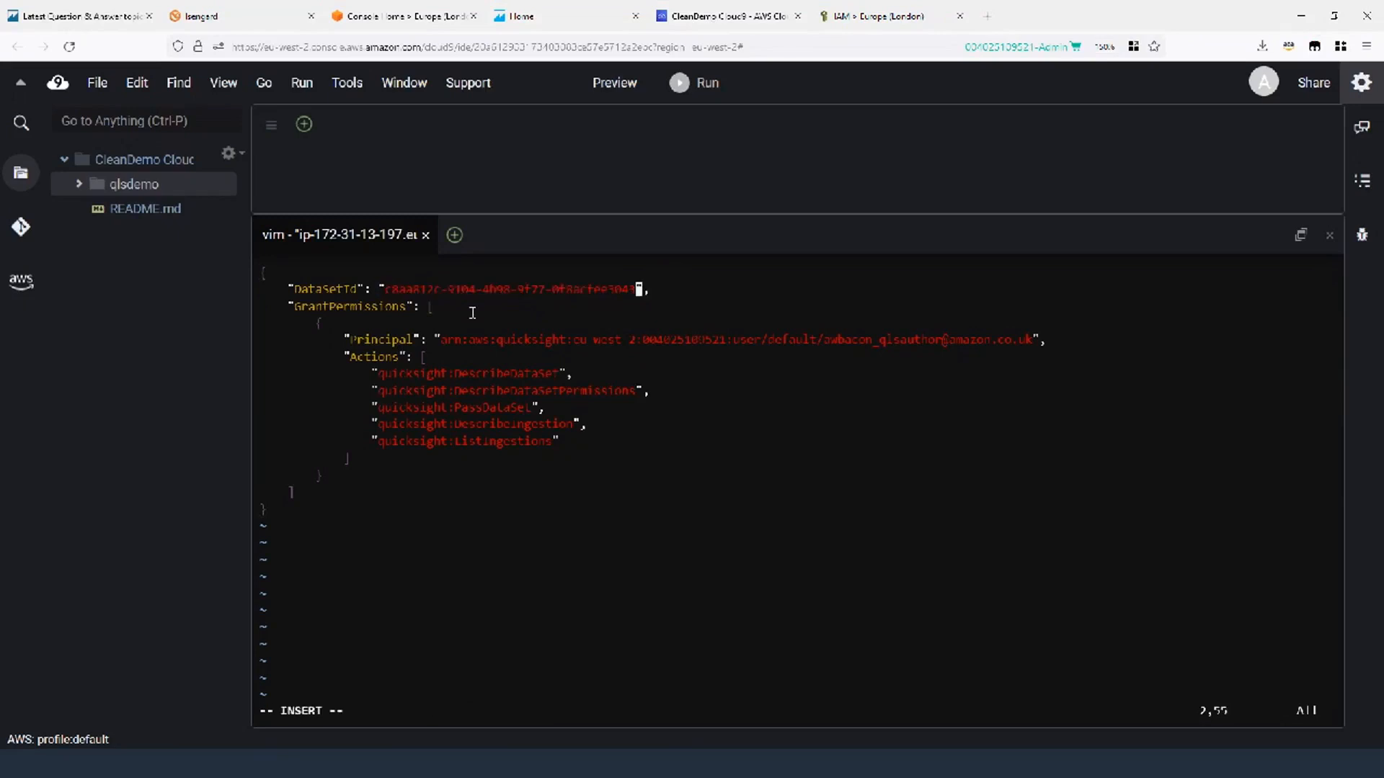
key("Right")
key("Right")
key("Escape")
key("Down")
key("Down")
key("Down")
type(":wq")
key("Return")
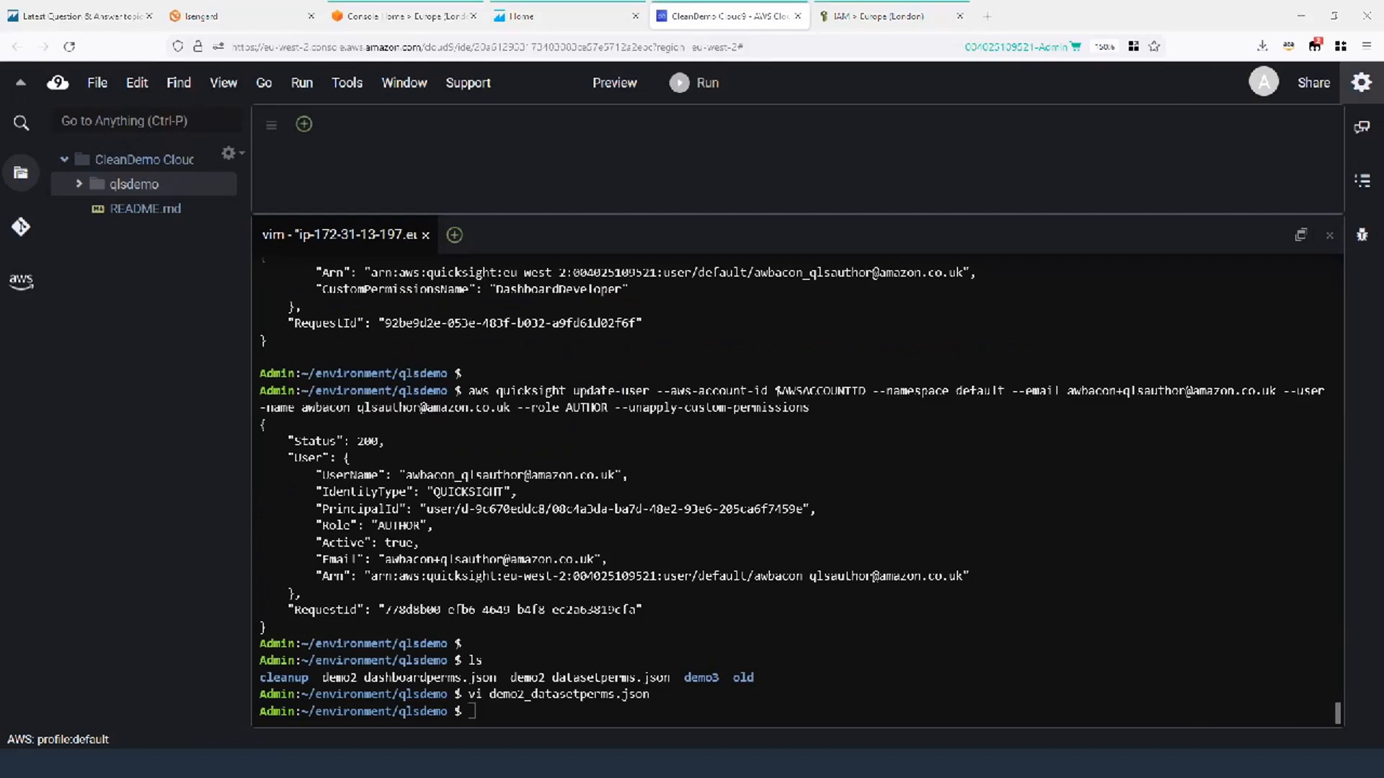
left_click(597, 645)
Run update-data-set-permissions with file://demo2_datasetperms.json and get Status 200.
type("aws quicksight update-data-set-permissions --aws-account-id $AWSACCOUNTID --cli-input-json file://demo2_datasetperms.json")
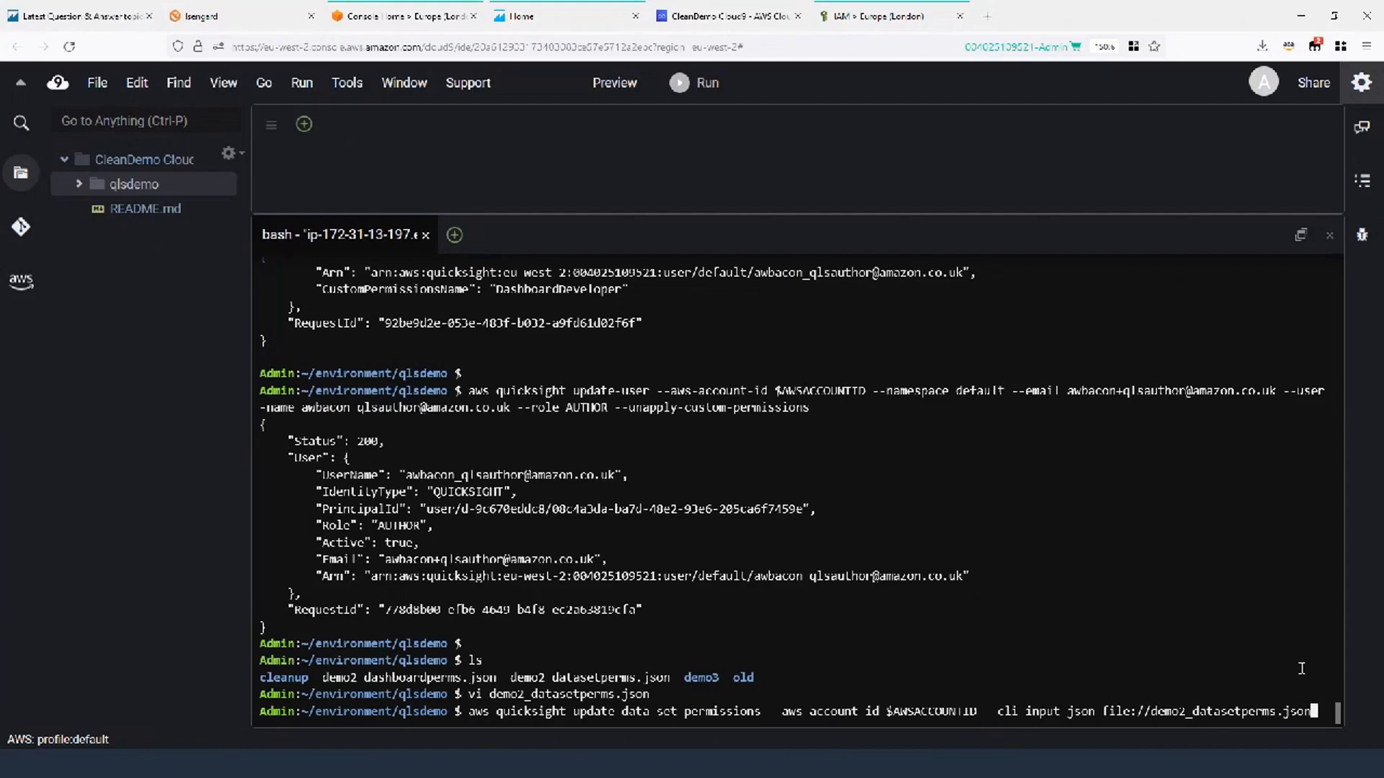
key("Return")
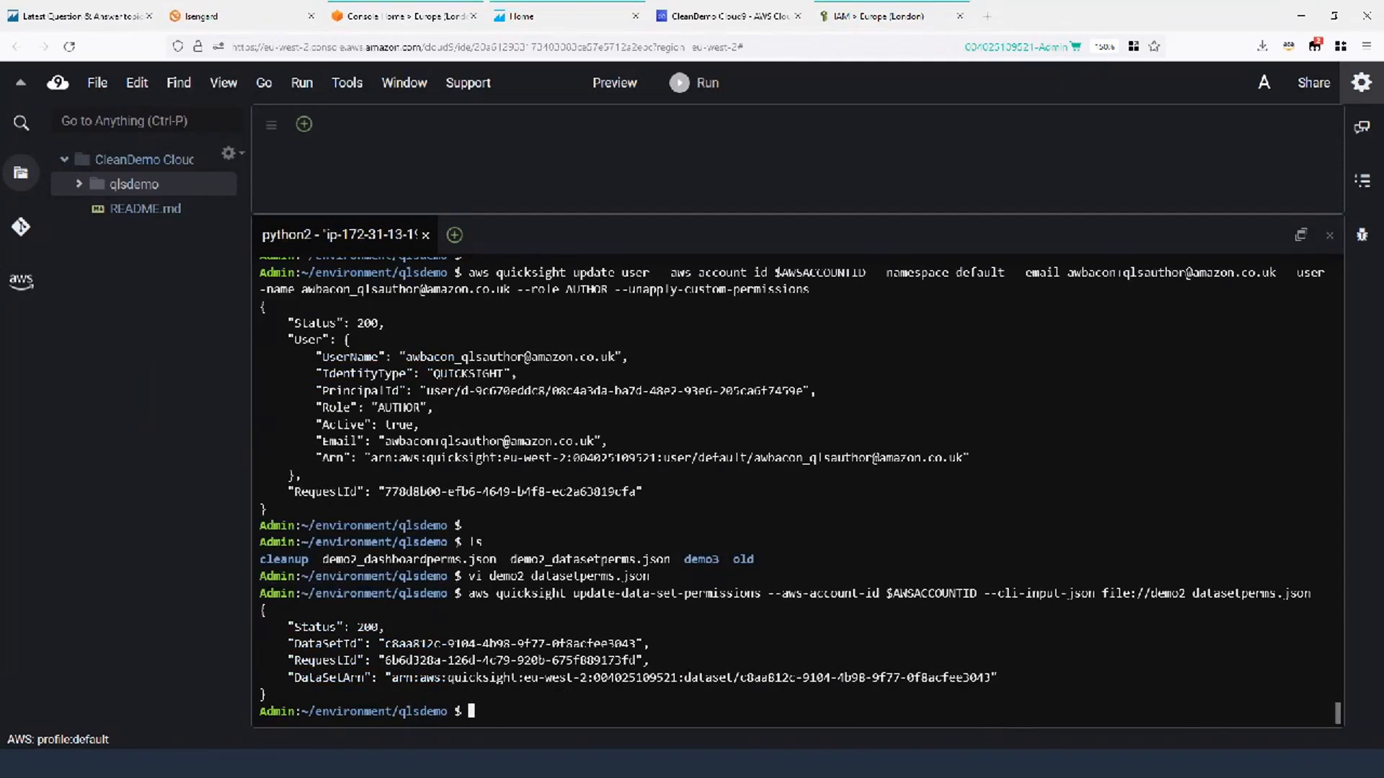
key("alt+Tab")
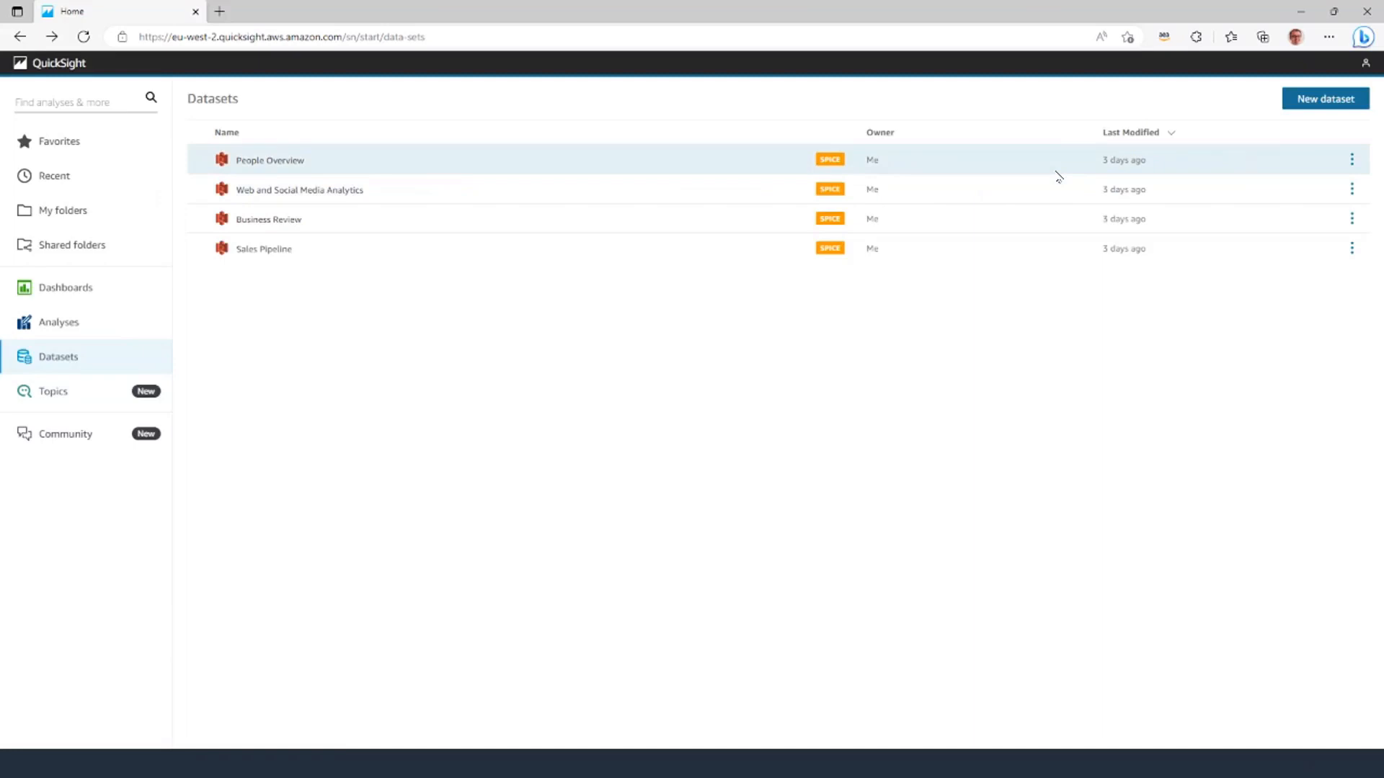
Check the signed-in author, refresh Datasets, and open the shared SaaS-Sales(4) dataset.
left_click(1364, 64)
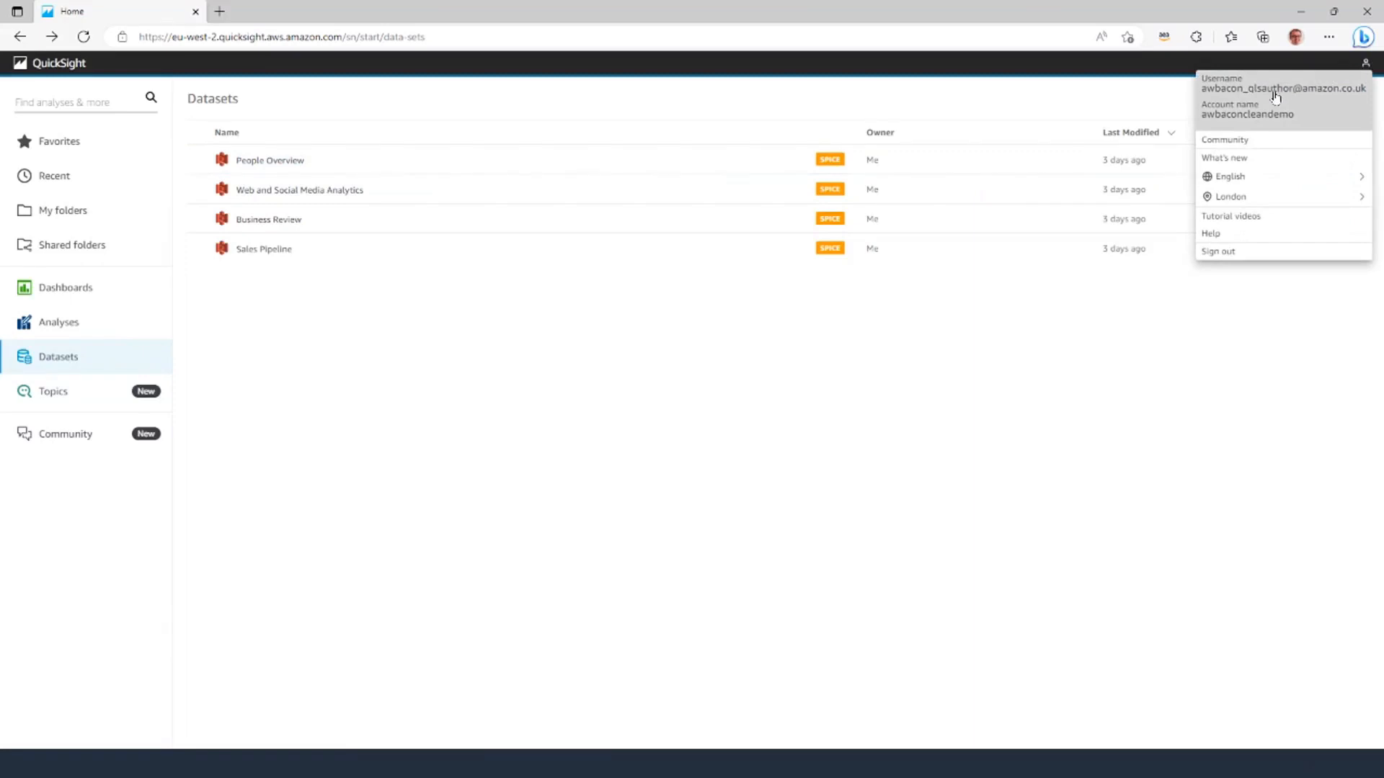
left_click(442, 386)
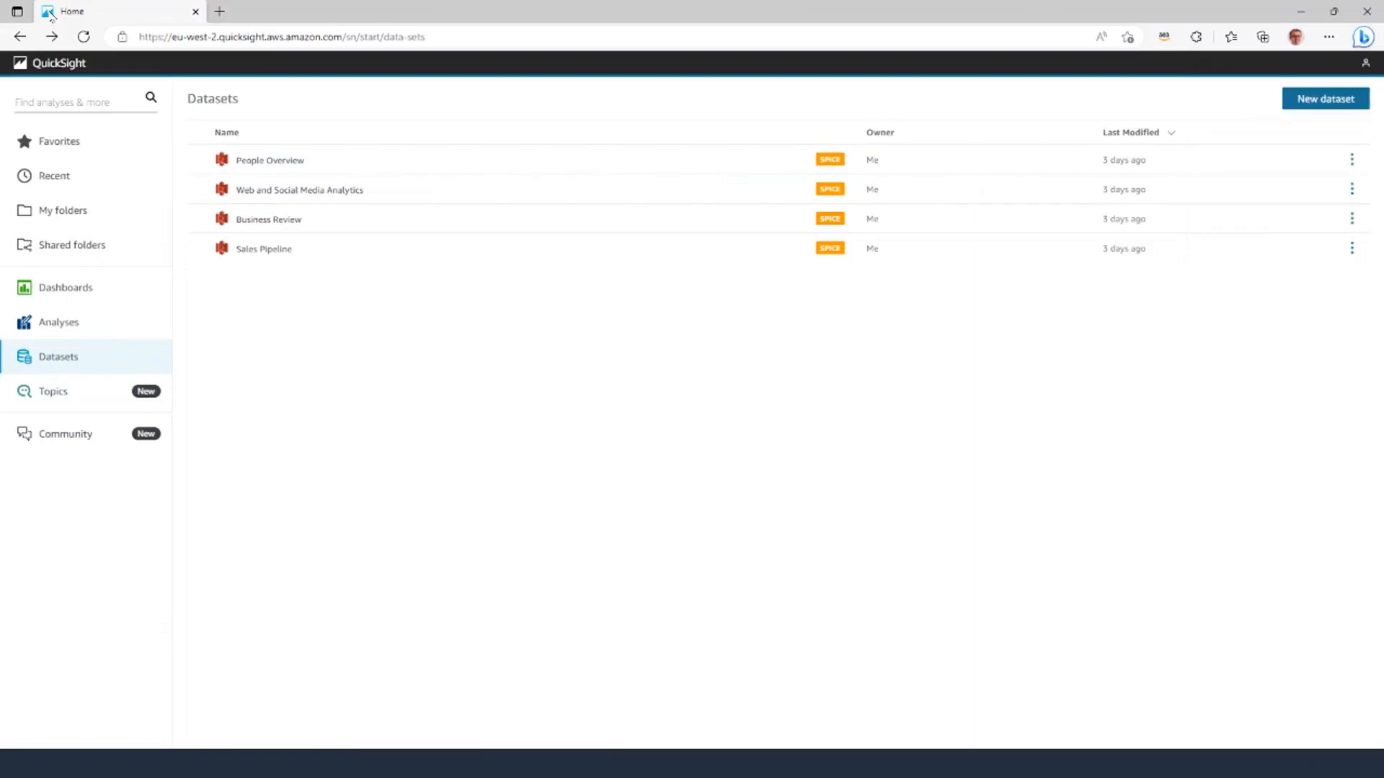
left_click(82, 38)
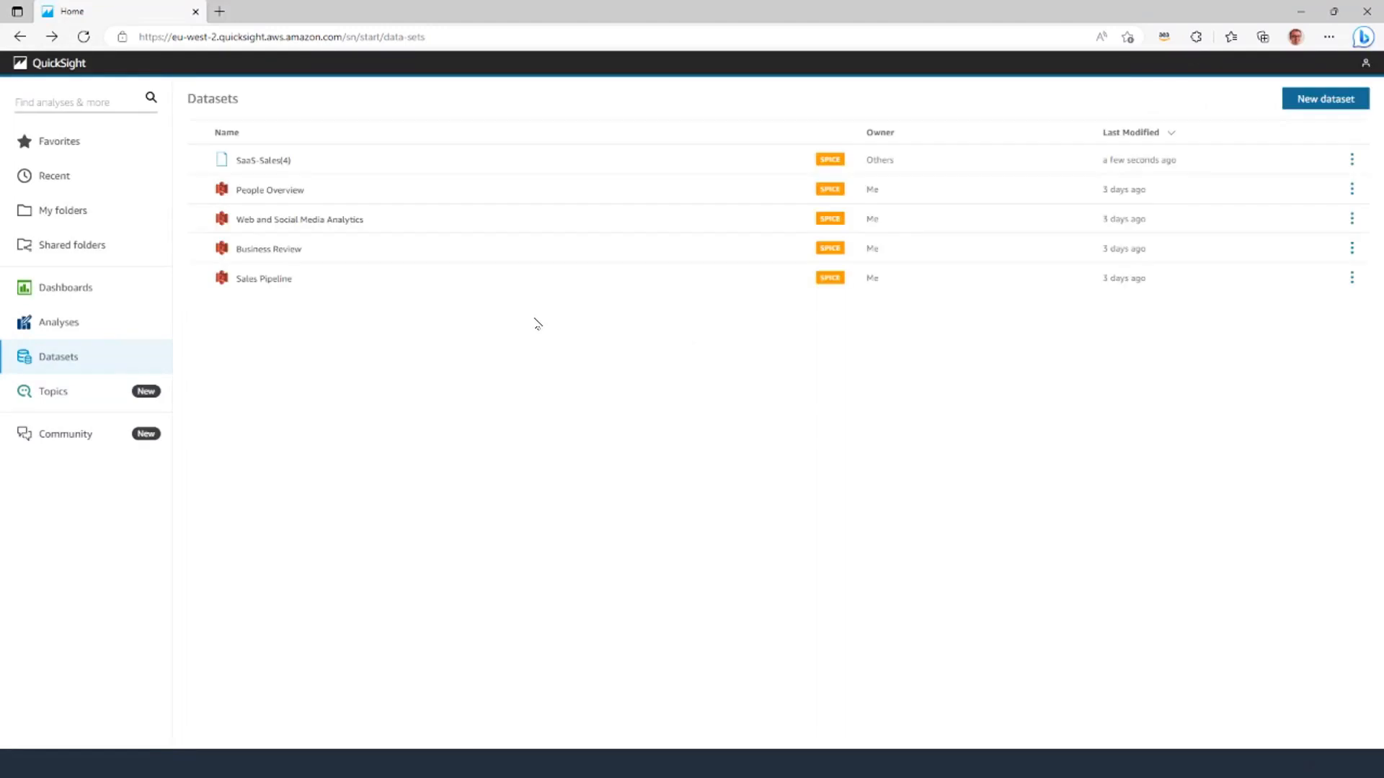
left_click(268, 162)
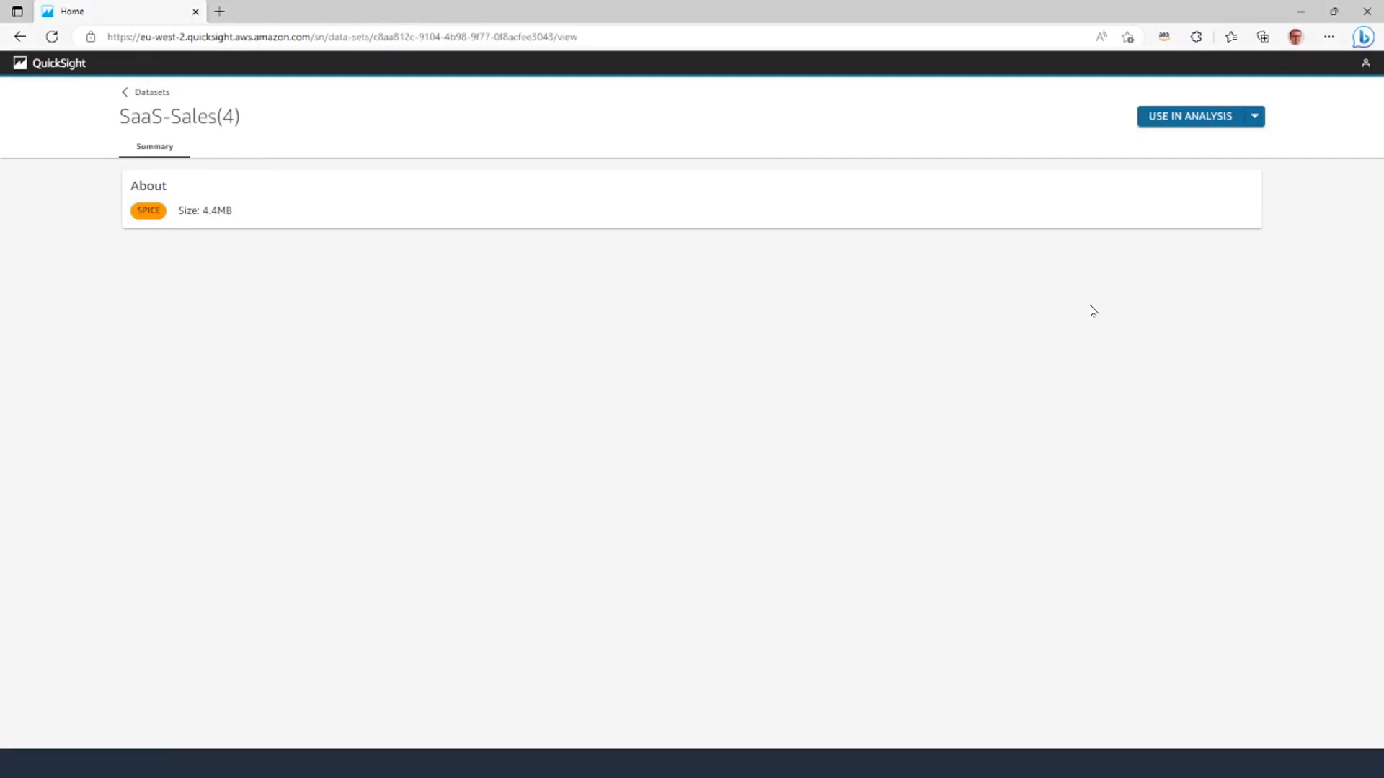
Create an analysis with a vertical bar chart of Sum of Sales by Country.
left_click(1189, 119)
left_click(839, 410)
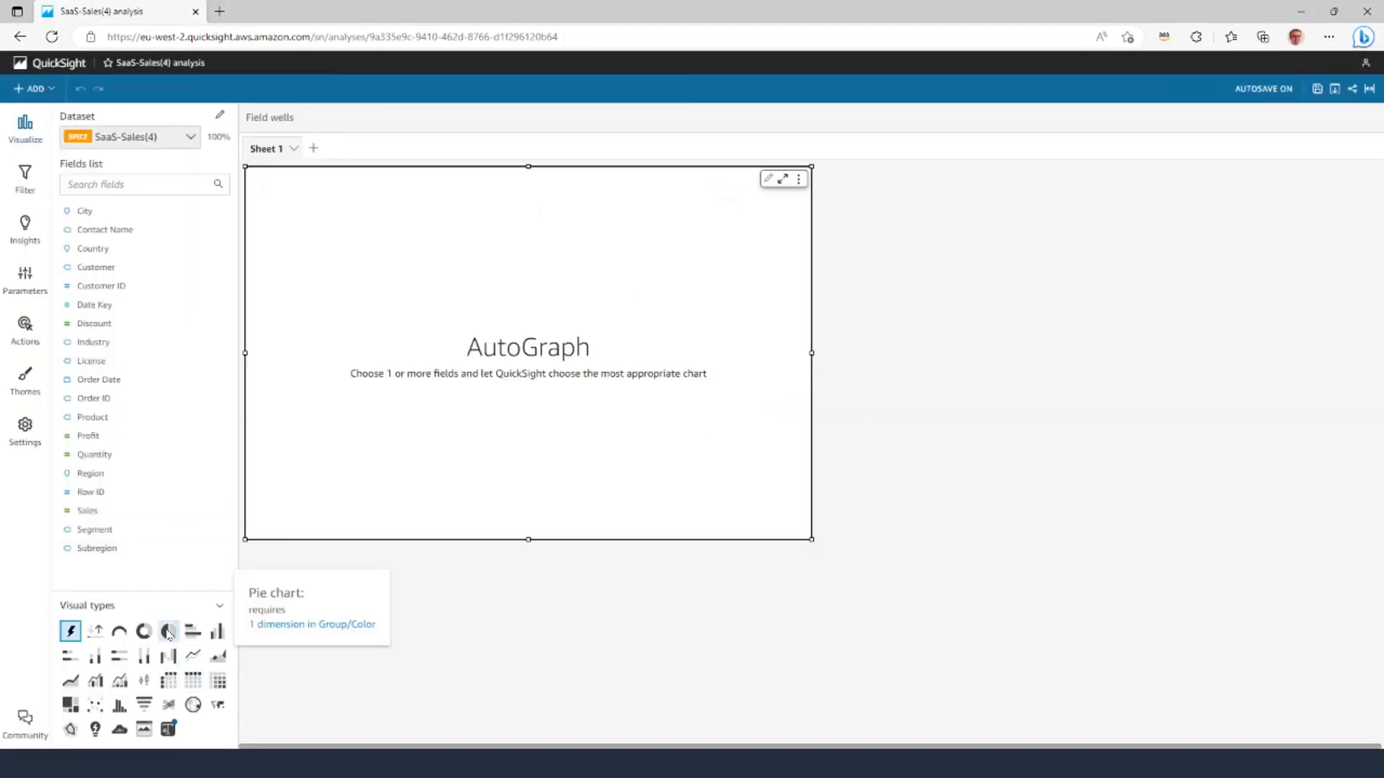
left_click(217, 631)
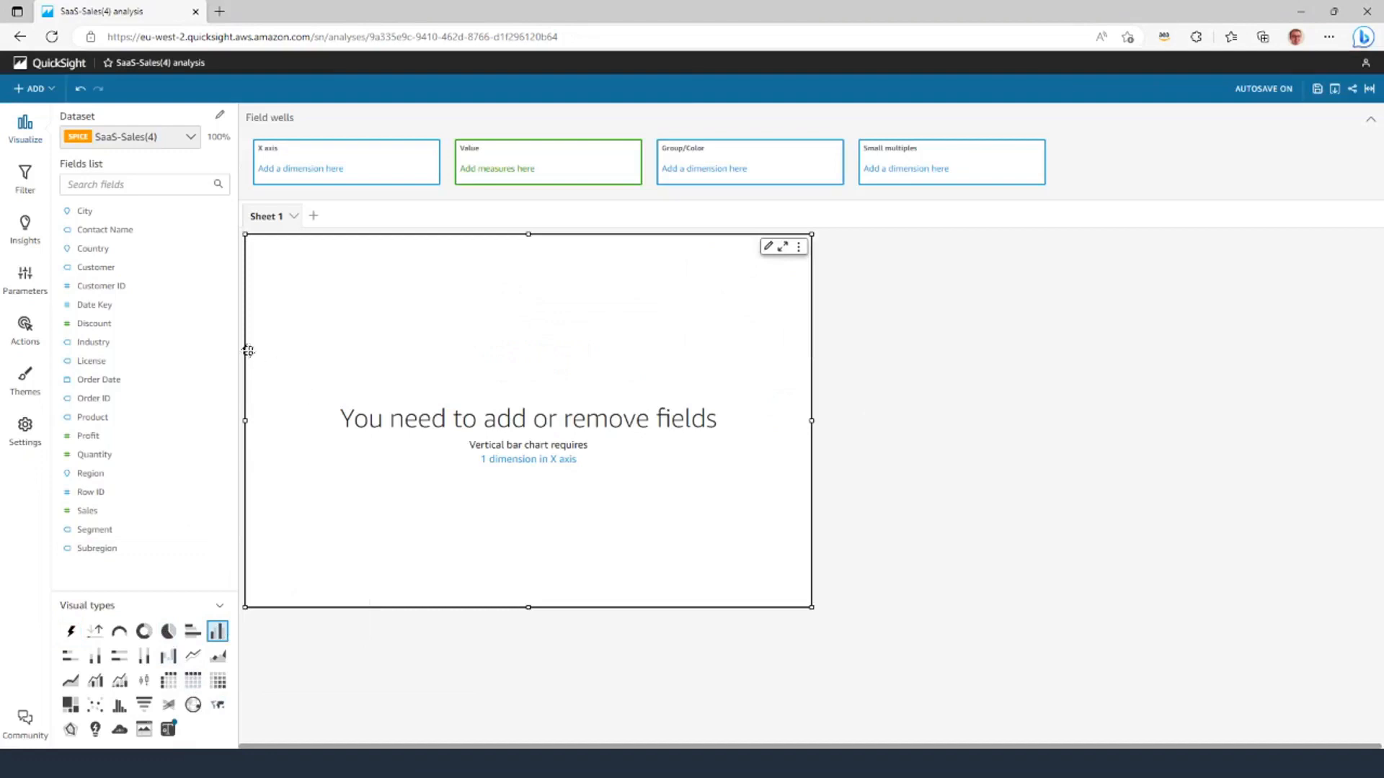
left_click(109, 250)
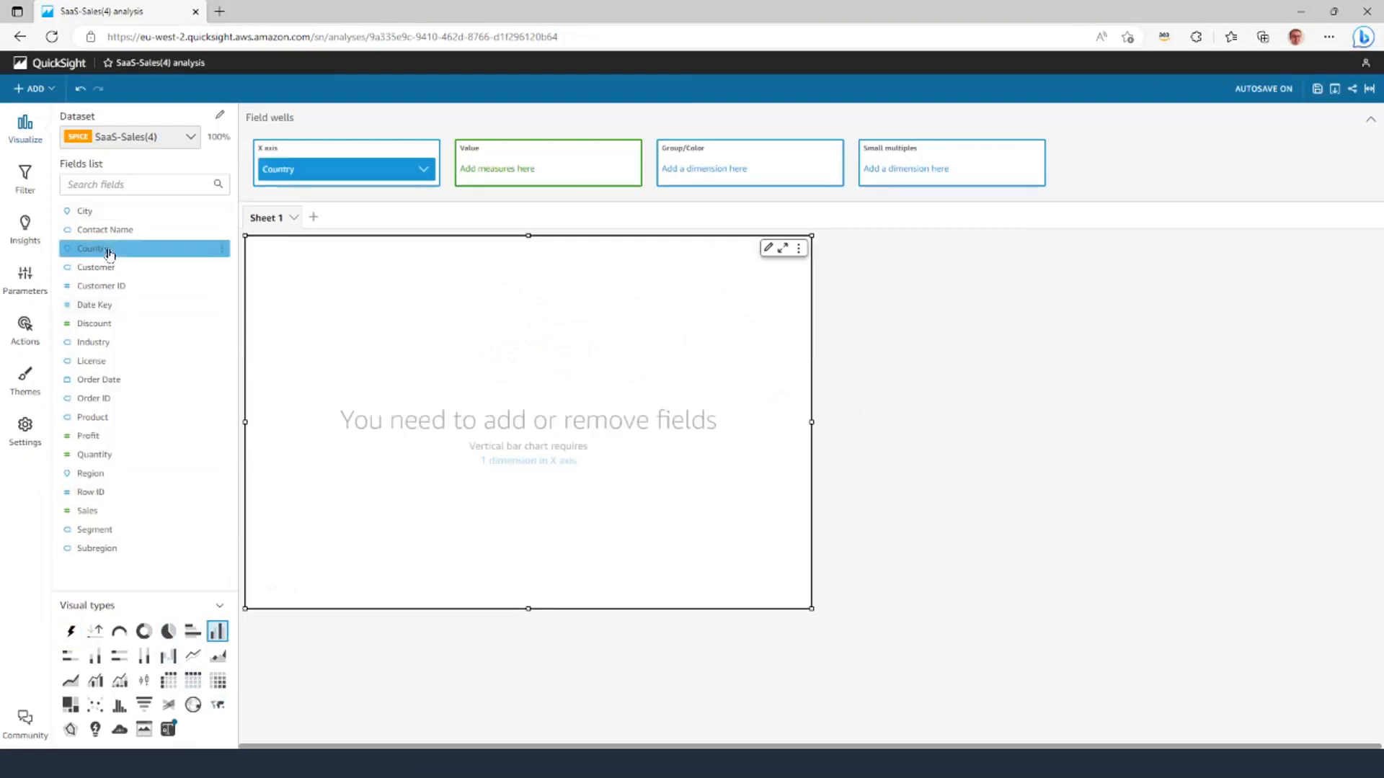
left_click(90, 511)
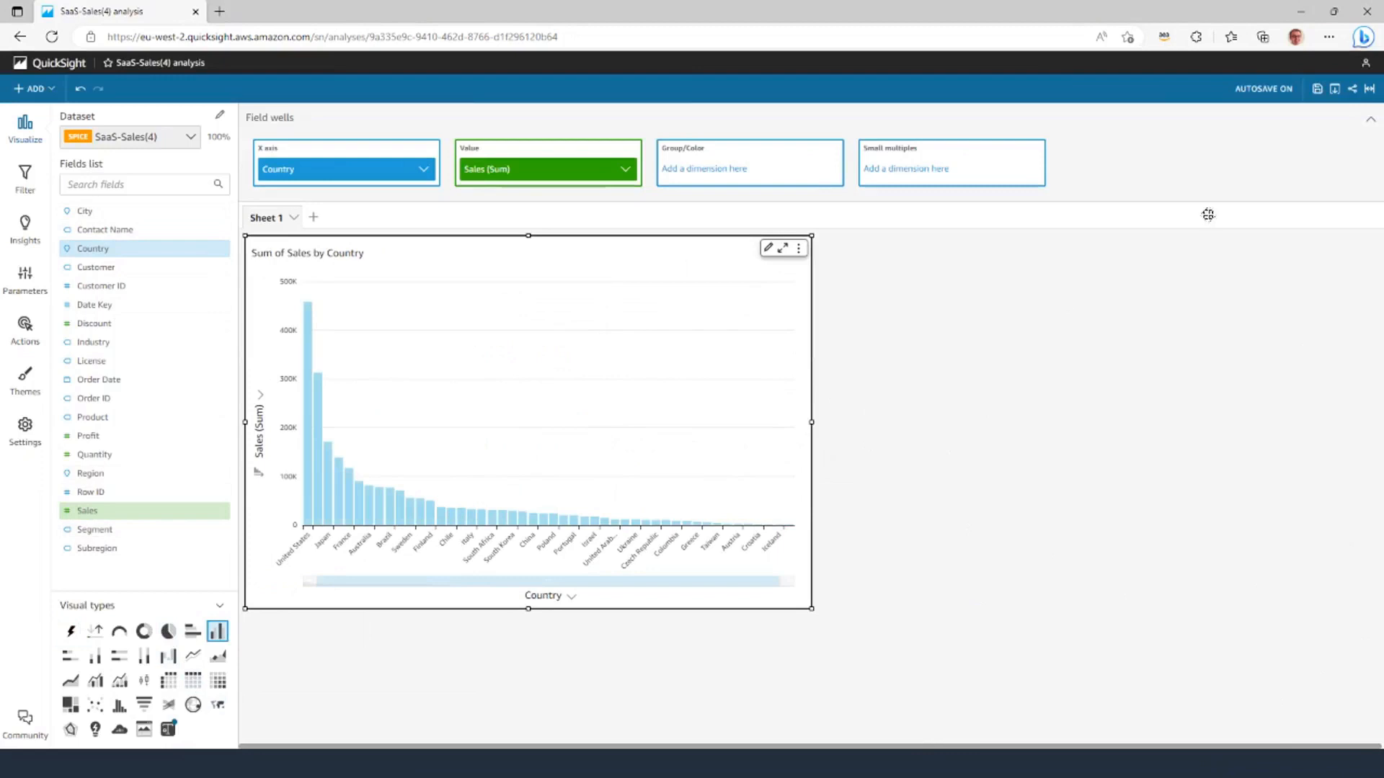
left_click(1352, 88)
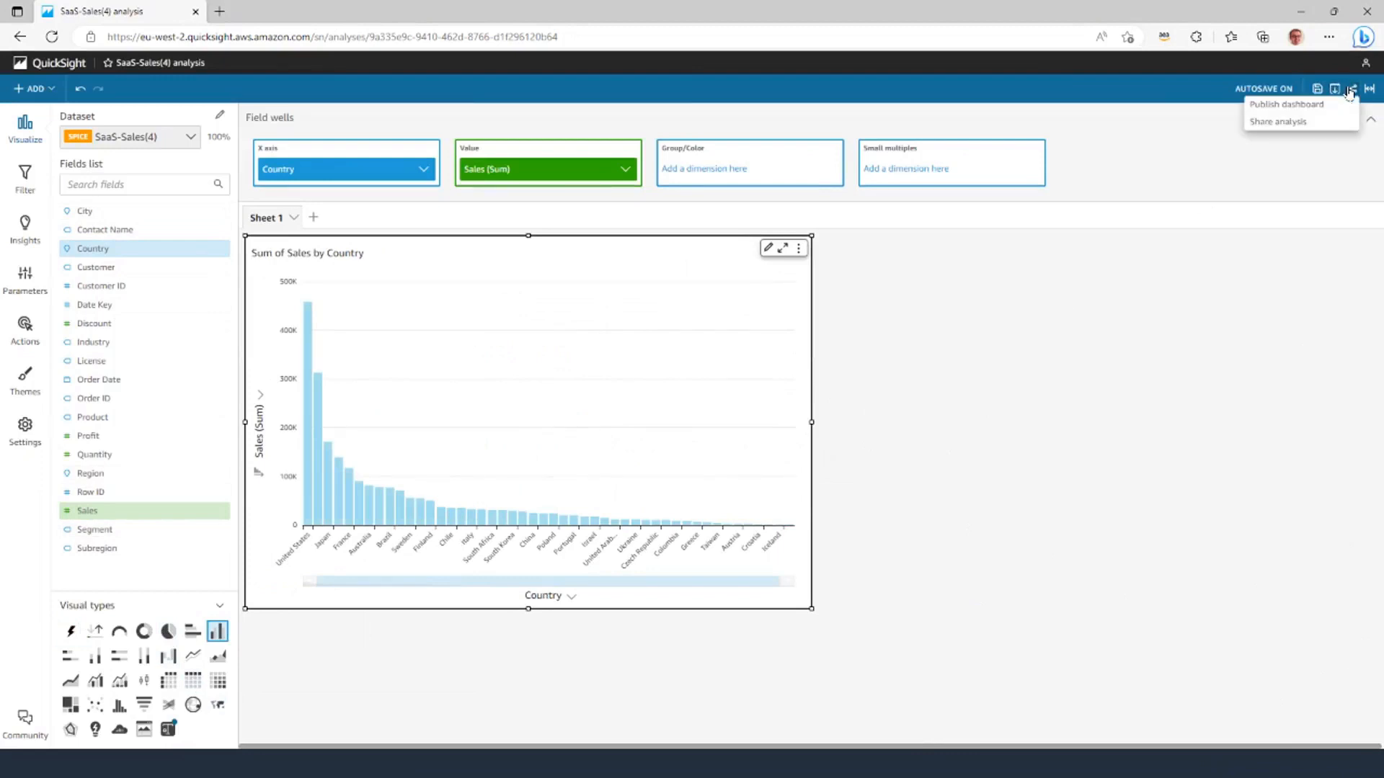
Publish the analysis as a new dashboard named 'QLS RP Dashboard'.
left_click(1318, 105)
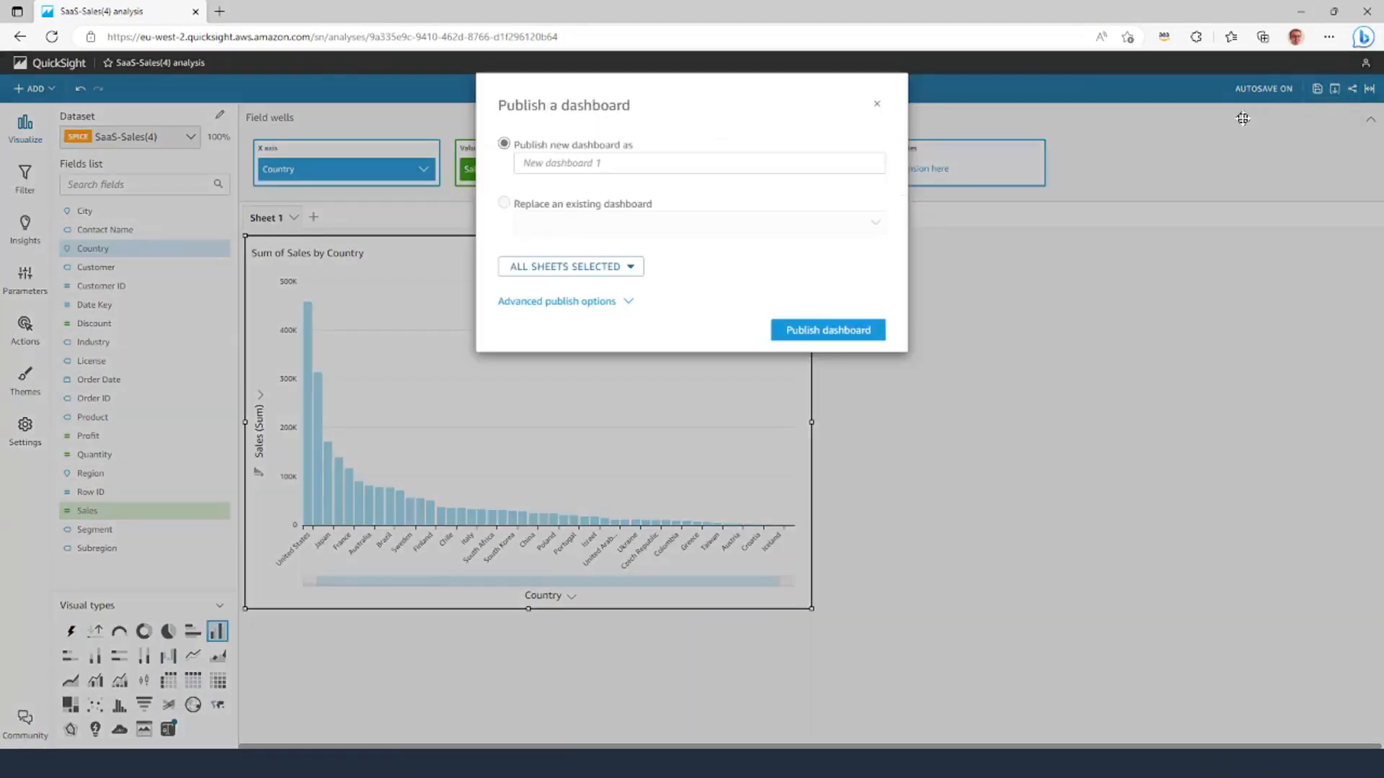
type("Q")
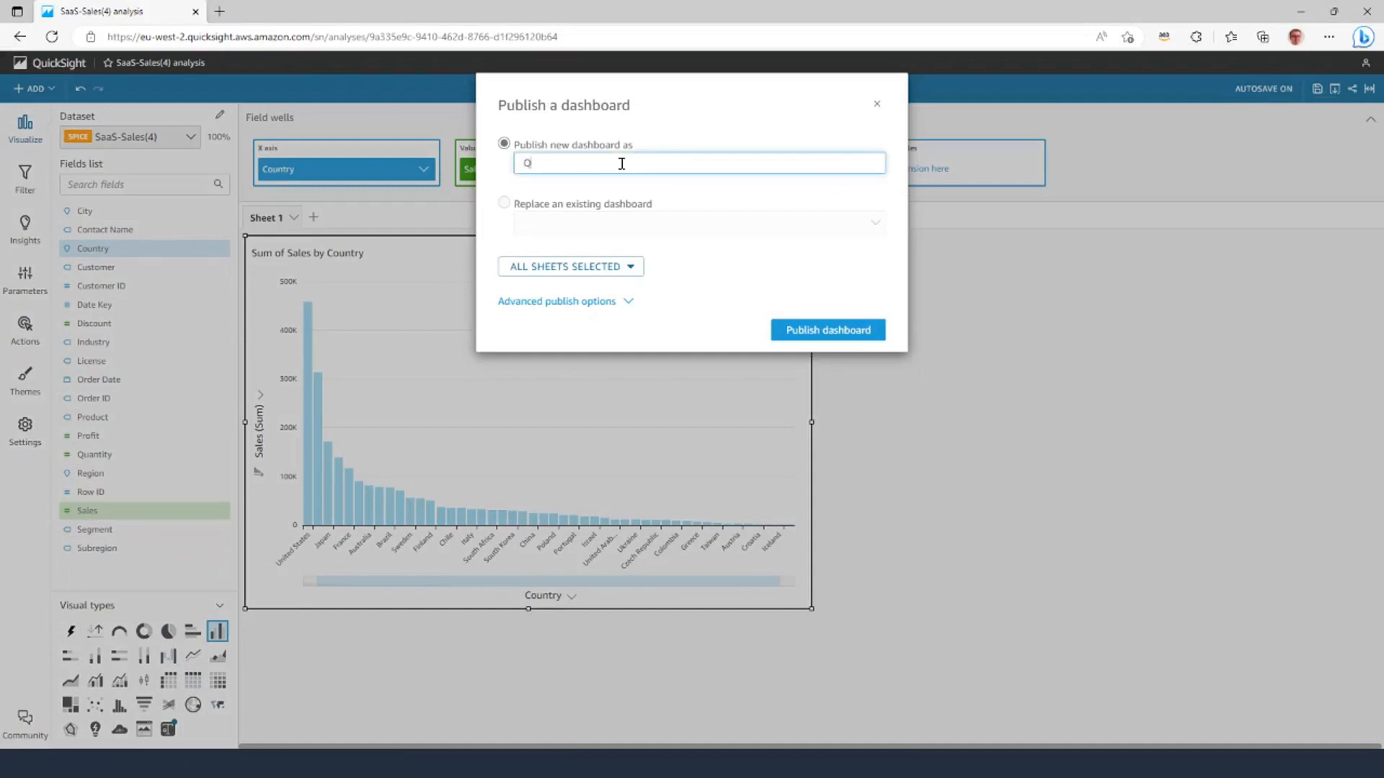
type("LS RP Dashboard")
left_click(851, 332)
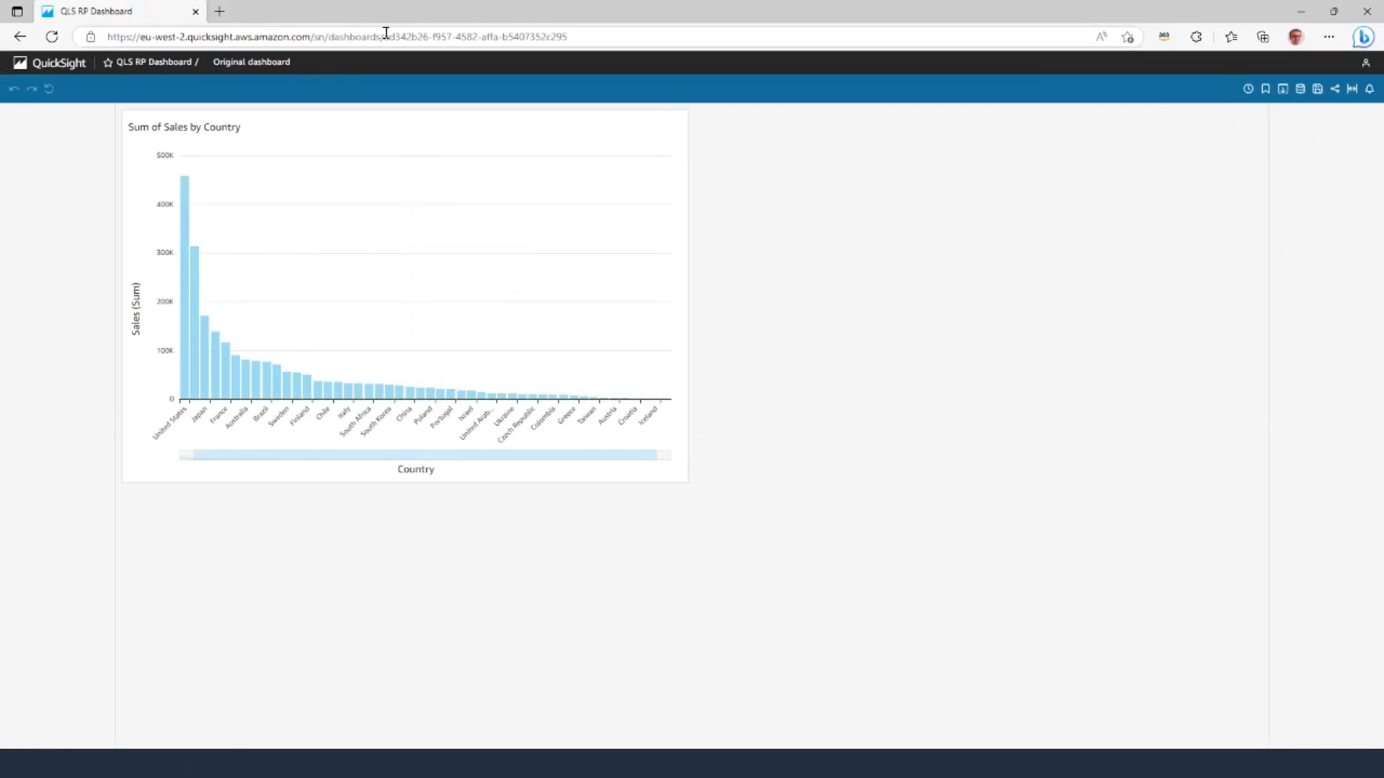
left_click(386, 36)
Copy the QLS RP Dashboard's ID from the page address and return to the Cloud9 terminal.
left_click(385, 39)
left_click_drag(384, 36, 593, 36)
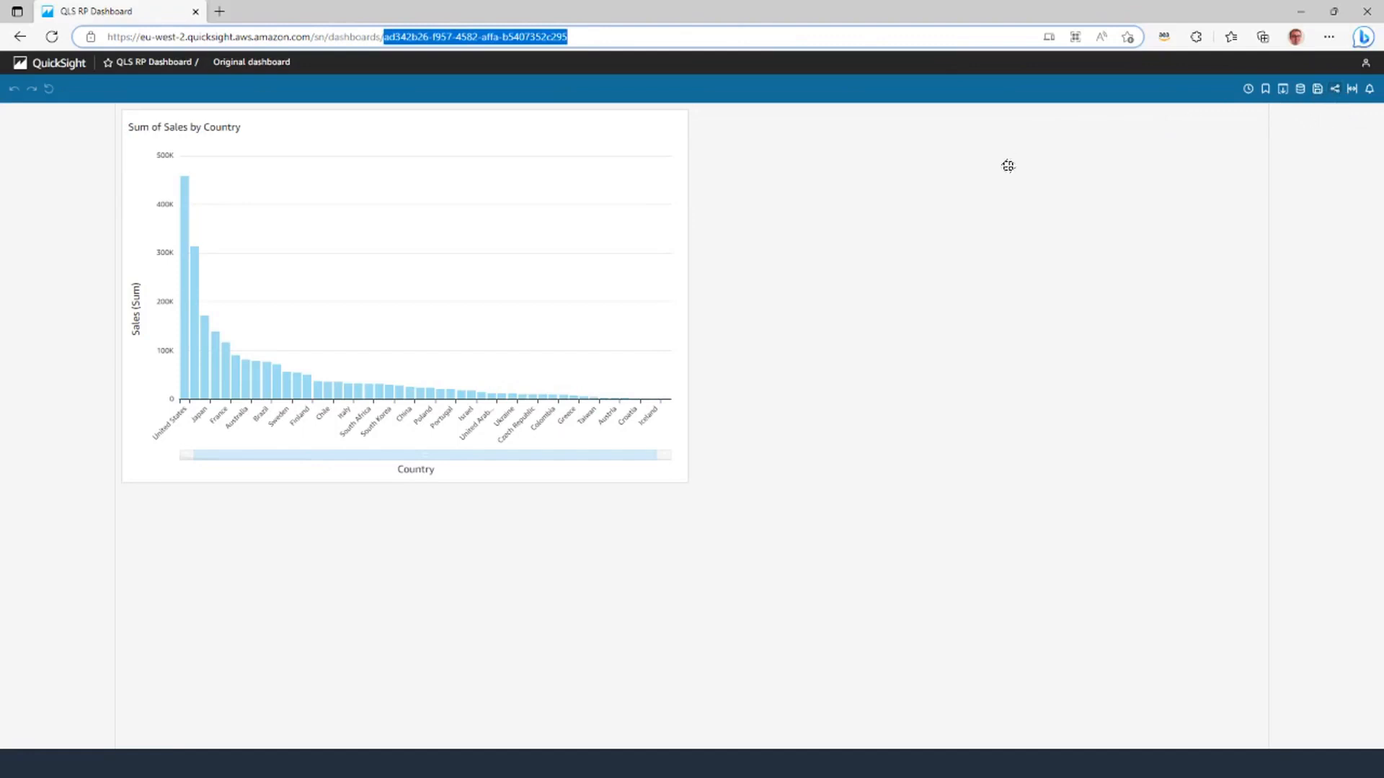
right_click(470, 40)
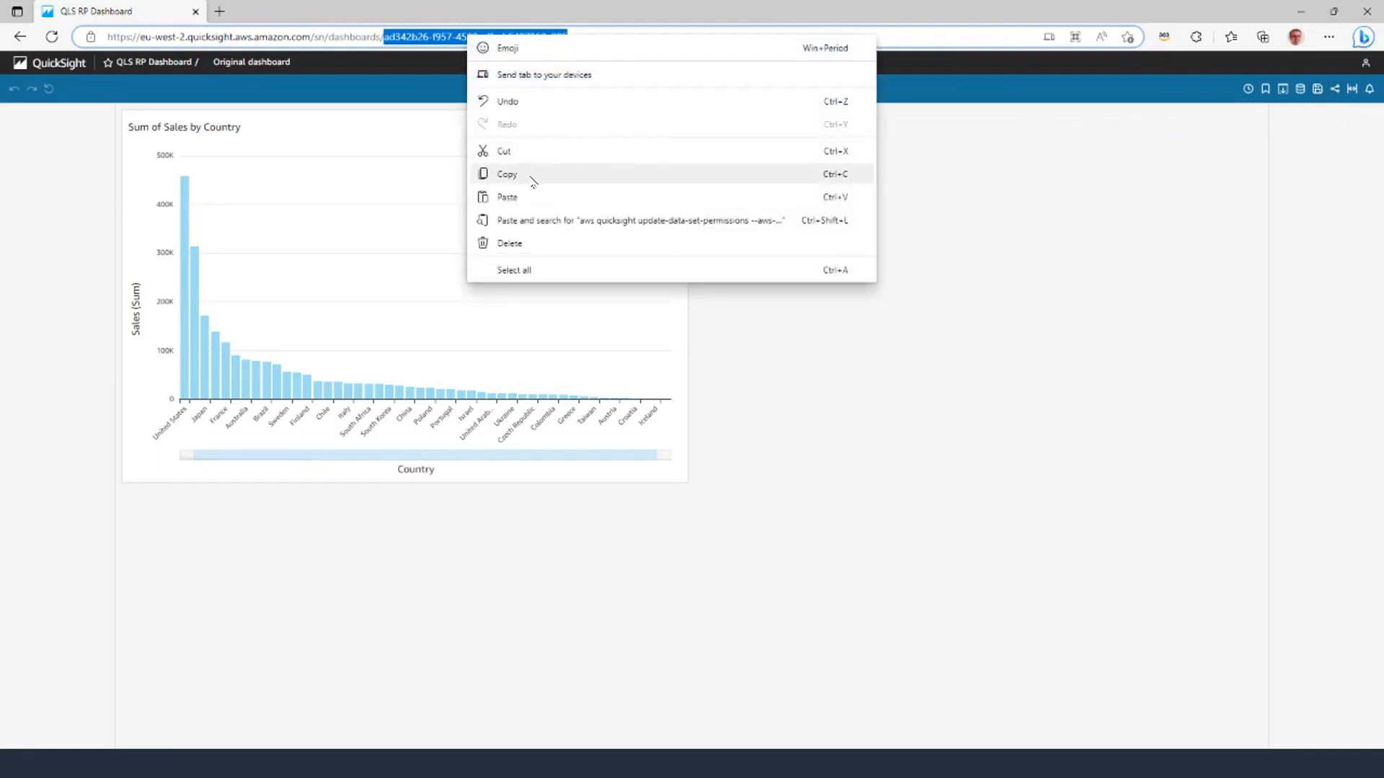
left_click(533, 181)
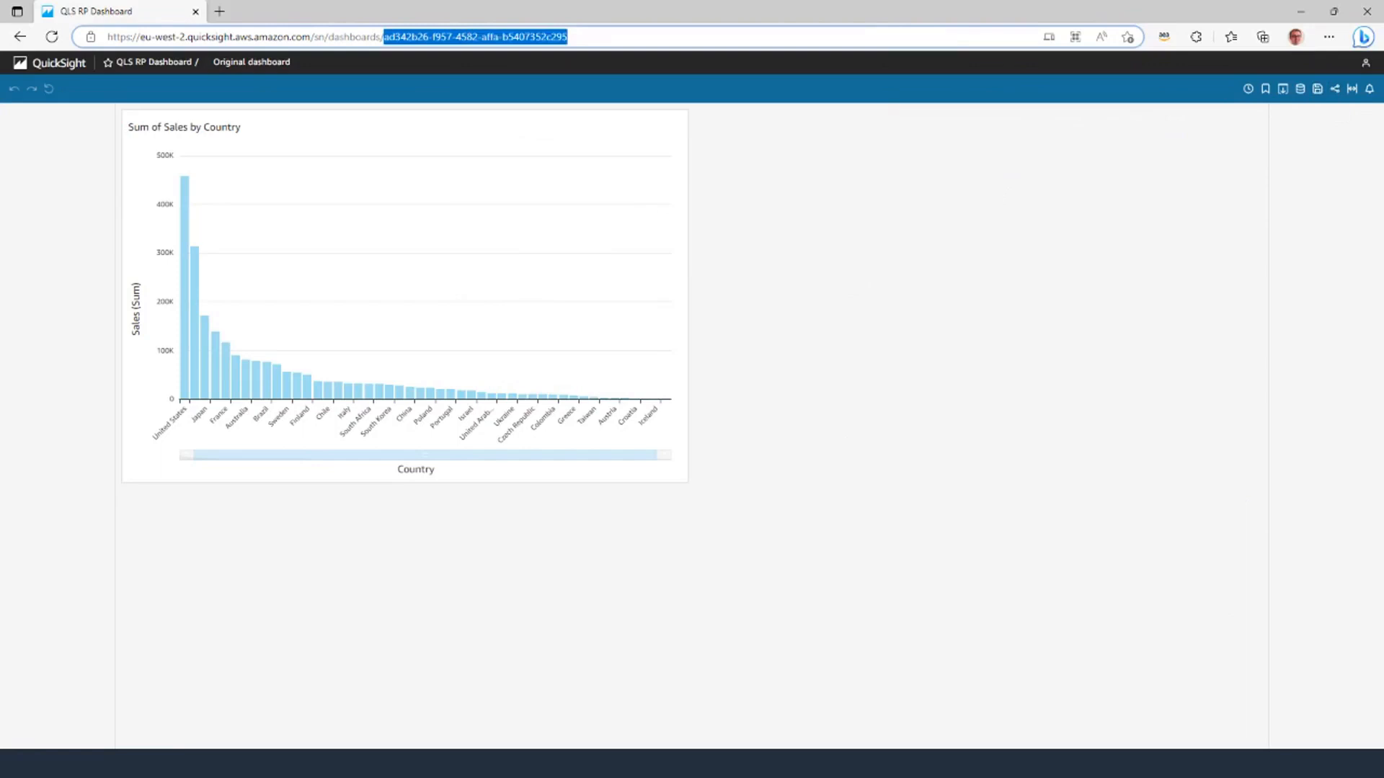
key("alt+Tab")
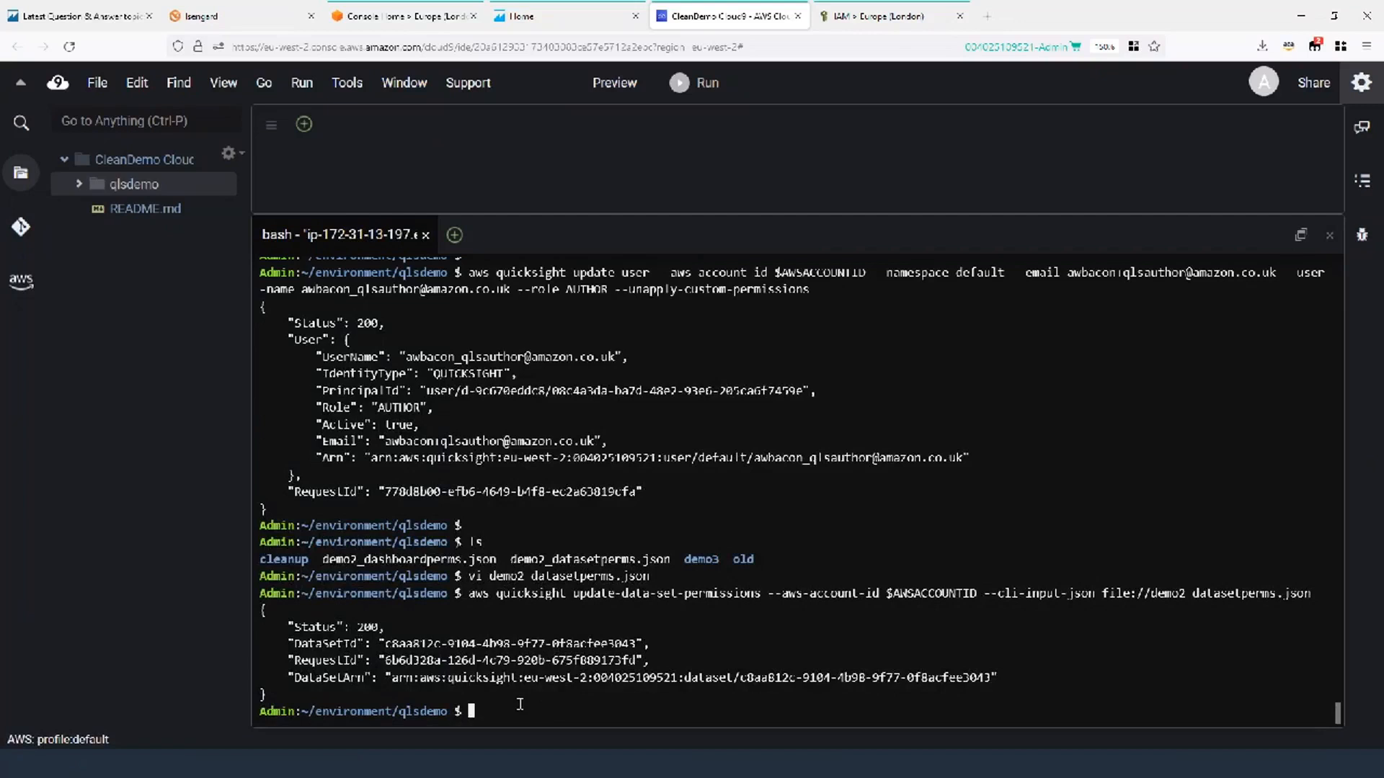
List the demo files and review demo2_datasetperms.json in vi, then quit with :q.
key("Return")
key("Return")
type("ls")
key("Return")
type("vi ")
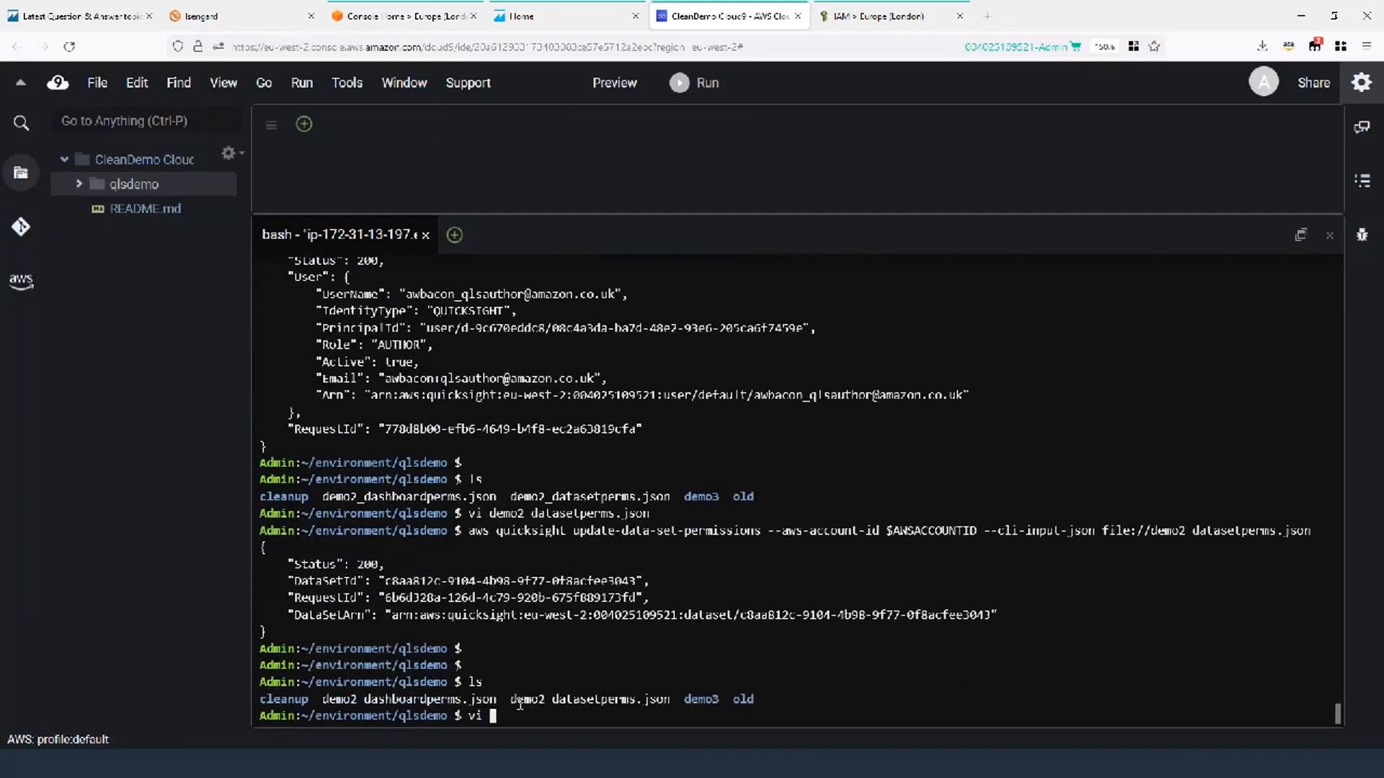
type("*")
type("dataset*")
key("Tab")
key("Return")
key("Down")
key("Down")
key("Down")
key("Down")
key("Down")
key("Down")
key("Down")
key("Up")
key("Up")
key("Up")
key("Up")
key("Up")
key("Up")
key("Up")
key("Up")
key("Up")
key("Up")
key("Left")
key("Left")
key("Left")
key("Left")
key("Left")
key("Left")
key("Left")
key("Left")
key("Left")
key("Left")
key("Left")
key("Left")
key("Left")
key("Left")
key("Left")
key("Left")
key("Left")
key("Left")
key("Left")
key("Left")
key("Left")
key("Left")
key("Left")
key("Left")
key("Left")
key("Left")
key("Left")
key("Left")
key("Left")
key("Left")
key("Left")
key("Left")
key("Left")
key("Left")
key("Left")
key("Left")
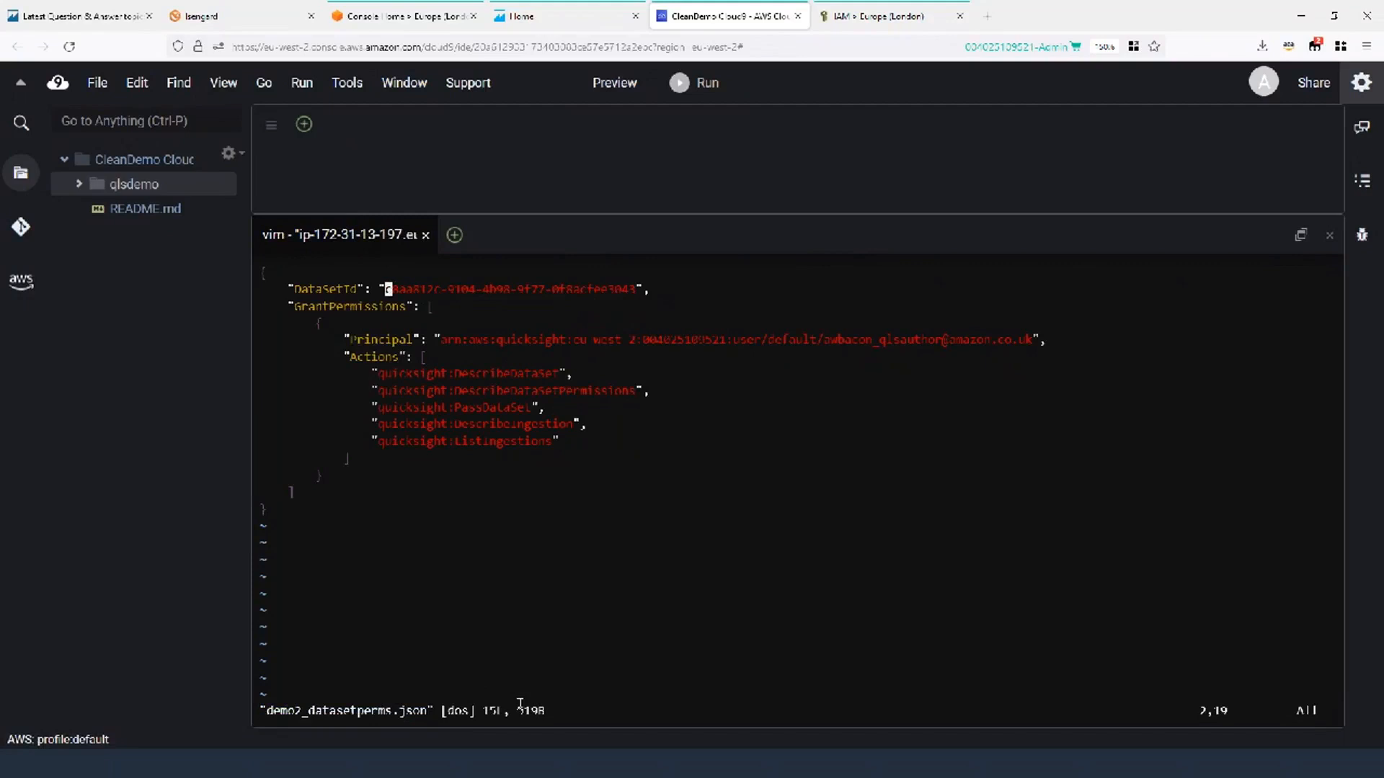
type(":q")
key("Return")
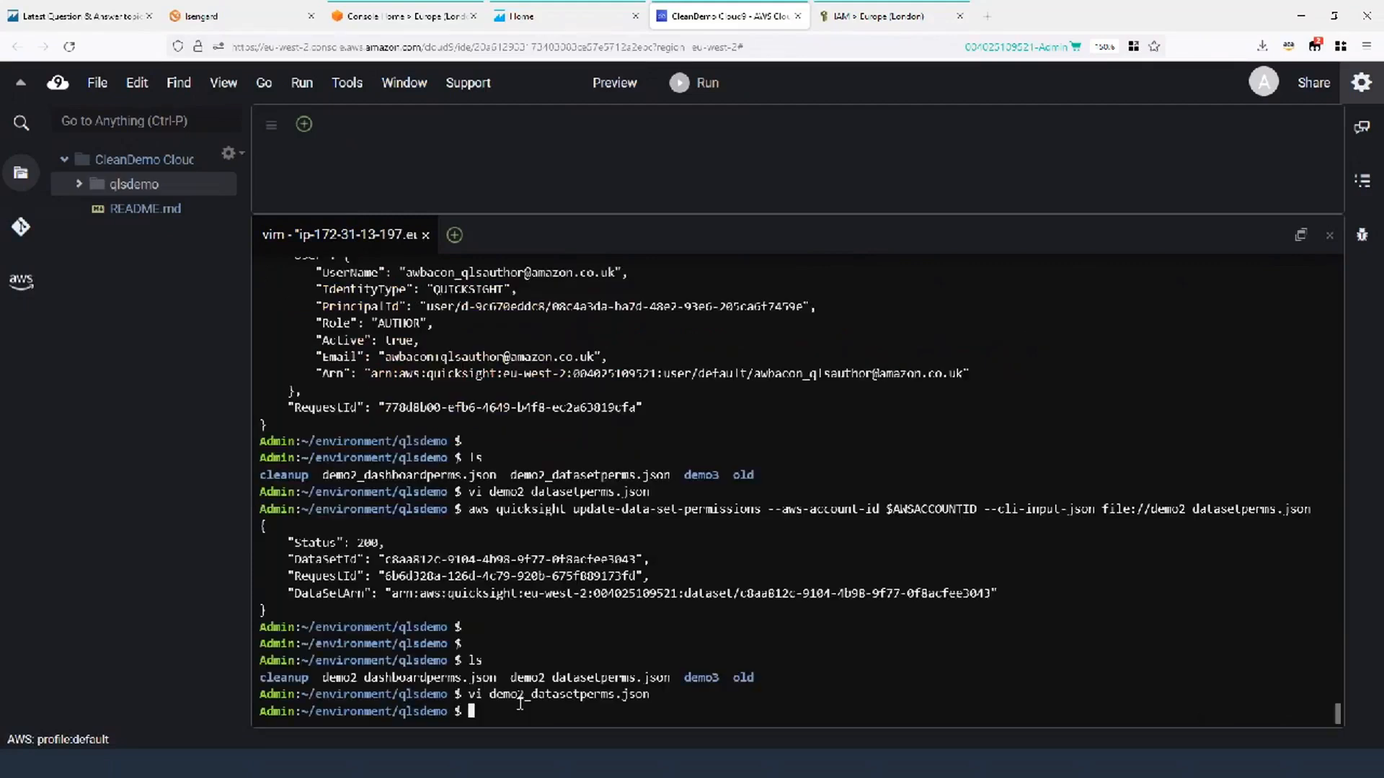
Edit the recalled vi command to target demo2_dashboardperms.json instead.
key("Up")
key("Left")
key("Left")
key("Left")
key("Left")
key("Left")
key("Left")
key("Left")
key("Left")
key("Left")
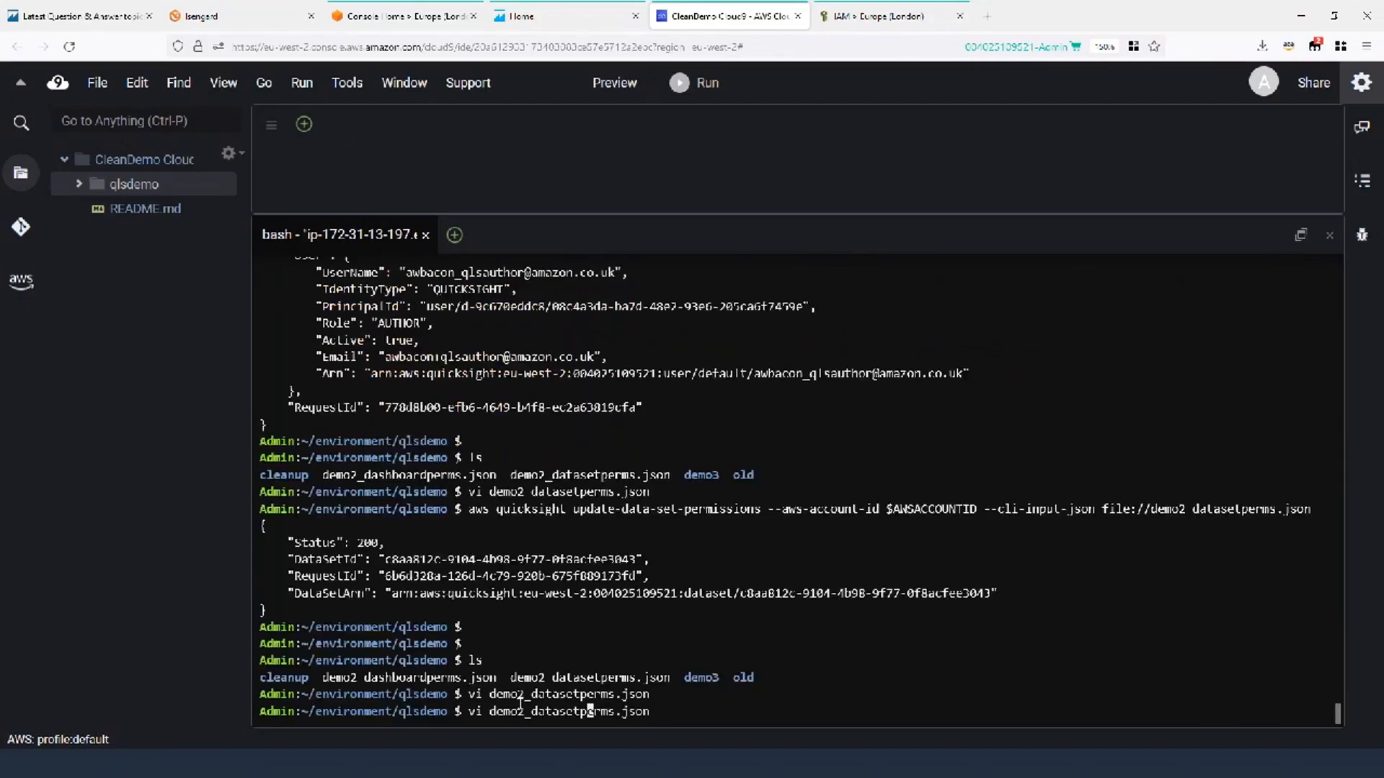
key("Left")
key("BackSpace")
key("BackSpace")
key("BackSpace")
key("BackSpace")
key("BackSpace")
type("shb")
key("Tab")
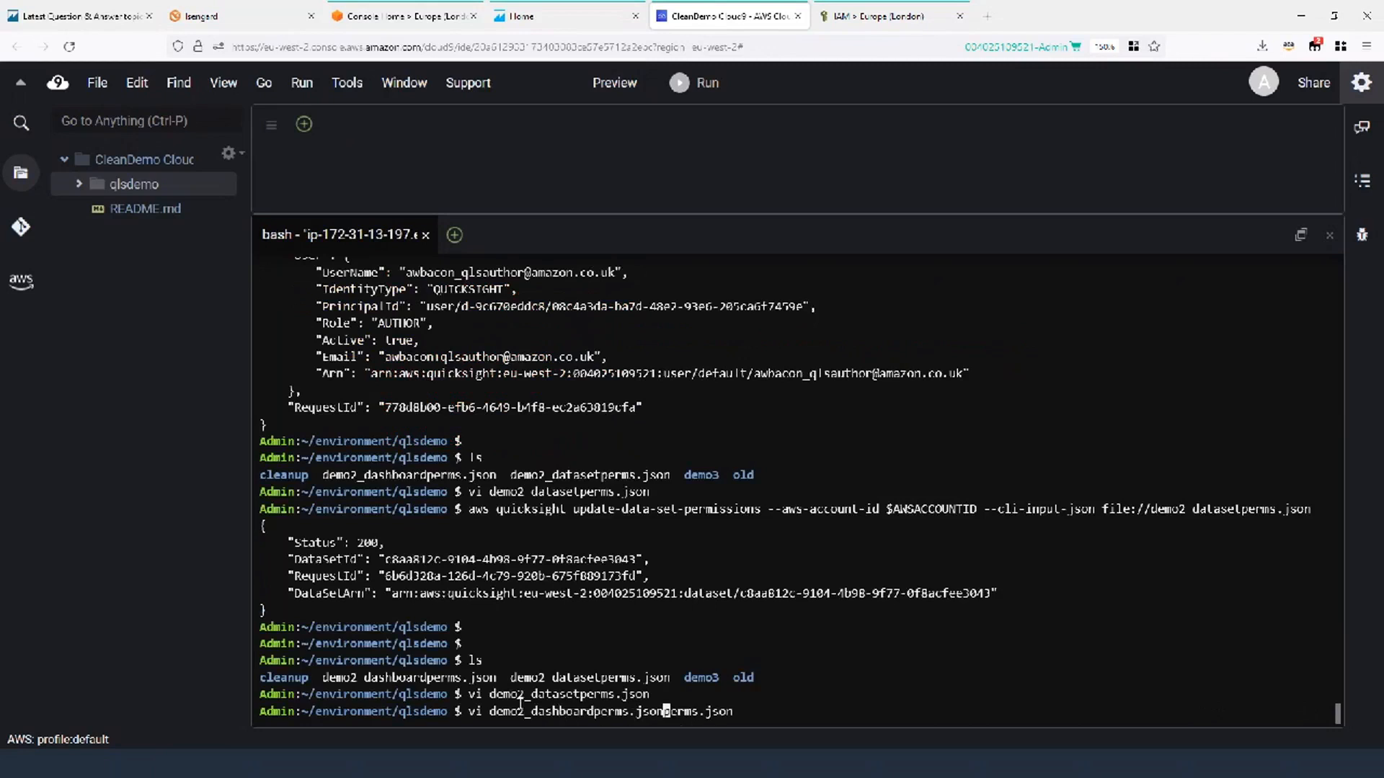
key("Right")
key("Right")
key("Right")
key("Right")
key("Right")
key("Right")
key("Right")
key("Right")
key("Right")
key("Right")
key("BackSpace")
key("BackSpace")
key("BackSpace")
key("BackSpace")
key("BackSpace")
key("BackSpace")
key("BackSpace")
key("BackSpace")
key("BackSpace")
key("BackSpace")
Open demo2_dashboardperms.json and replace the old DashboardId with the pasted dashboard ID.
key("Return")
key("Up")
key("Up")
key("Up")
key("Up")
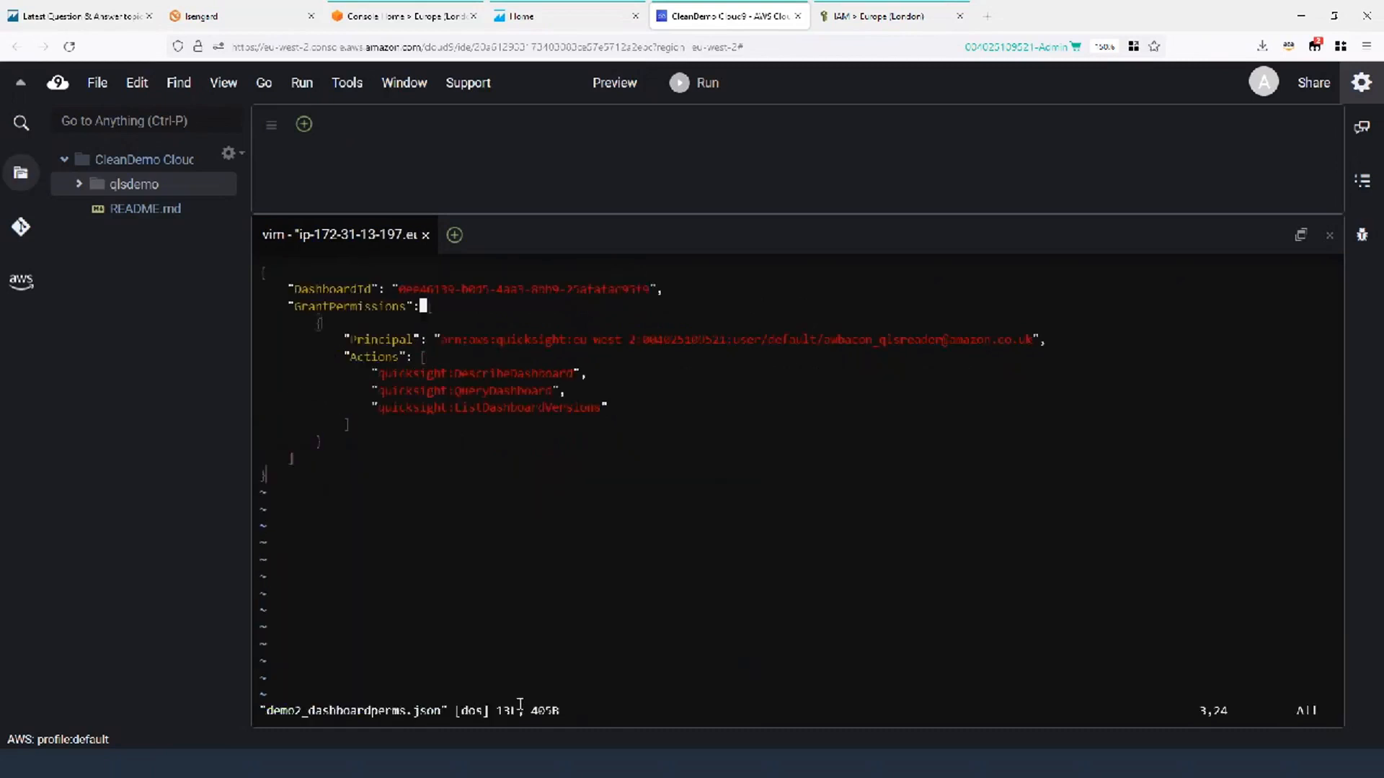
key("Left")
key("Left")
key("Left")
key("Left")
key("Left")
key("Left")
key("Left")
key("Left")
key("Left")
key("Left")
key("Left")
key("Left")
key("Left")
key("Left")
key("Left")
key("Left")
key("Left")
key("Left")
key("Right")
key("Right")
key("Right")
key("Right")
key("Right")
key("Right")
key("Right")
key("Right")
key("Right")
key("Right")
key("Right")
key("Right")
key("Right")
key("Right")
key("Right")
key("Right")
key("Right")
key("Left")
key("Left")
key("x")
key("x")
key("x")
key("x")
key("x")
key("x")
key("x")
key("x")
key("x")
key("x")
key("x")
key("x")
key("x")
key("x")
key("x")
key("x")
key("x")
key("x")
key("x")
key("x")
key("x")
key("x")
key("c")
key("w")
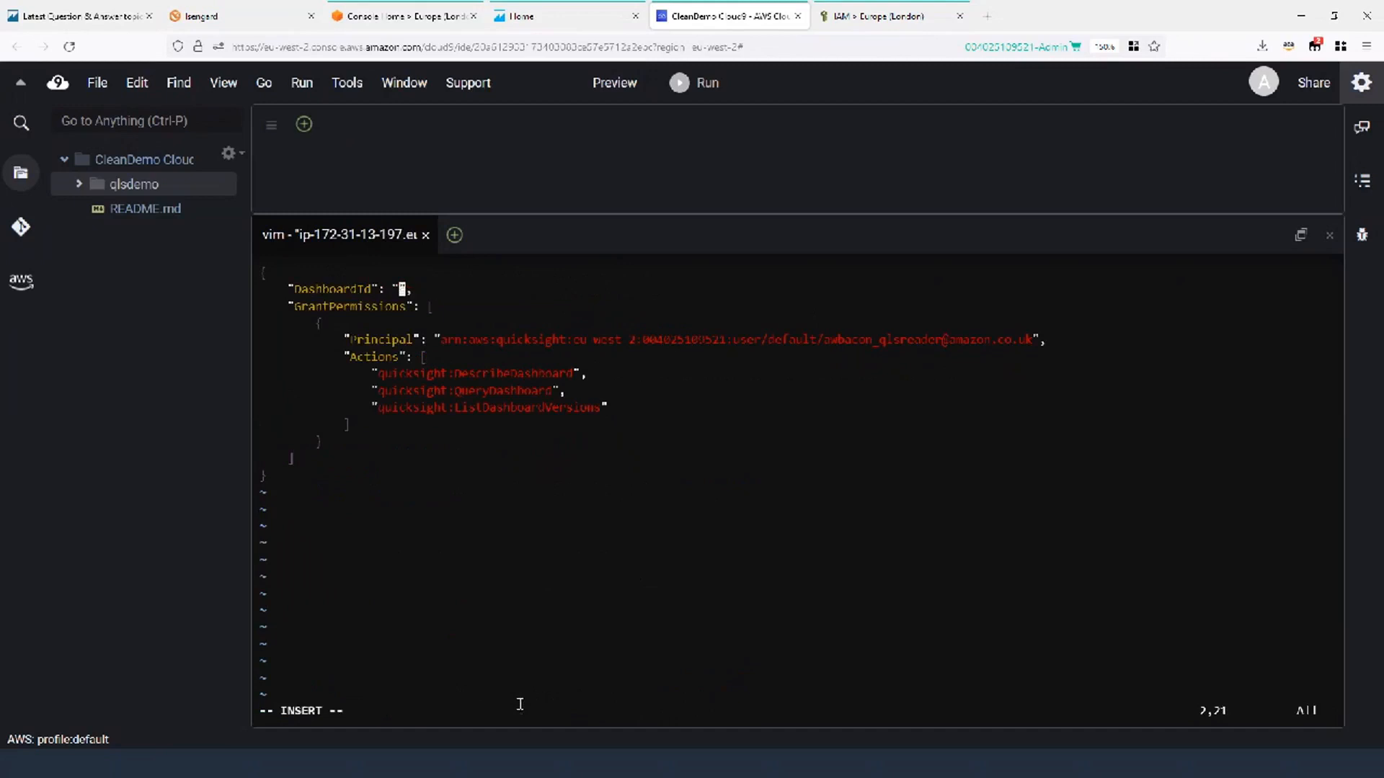
key("ctrl+v")
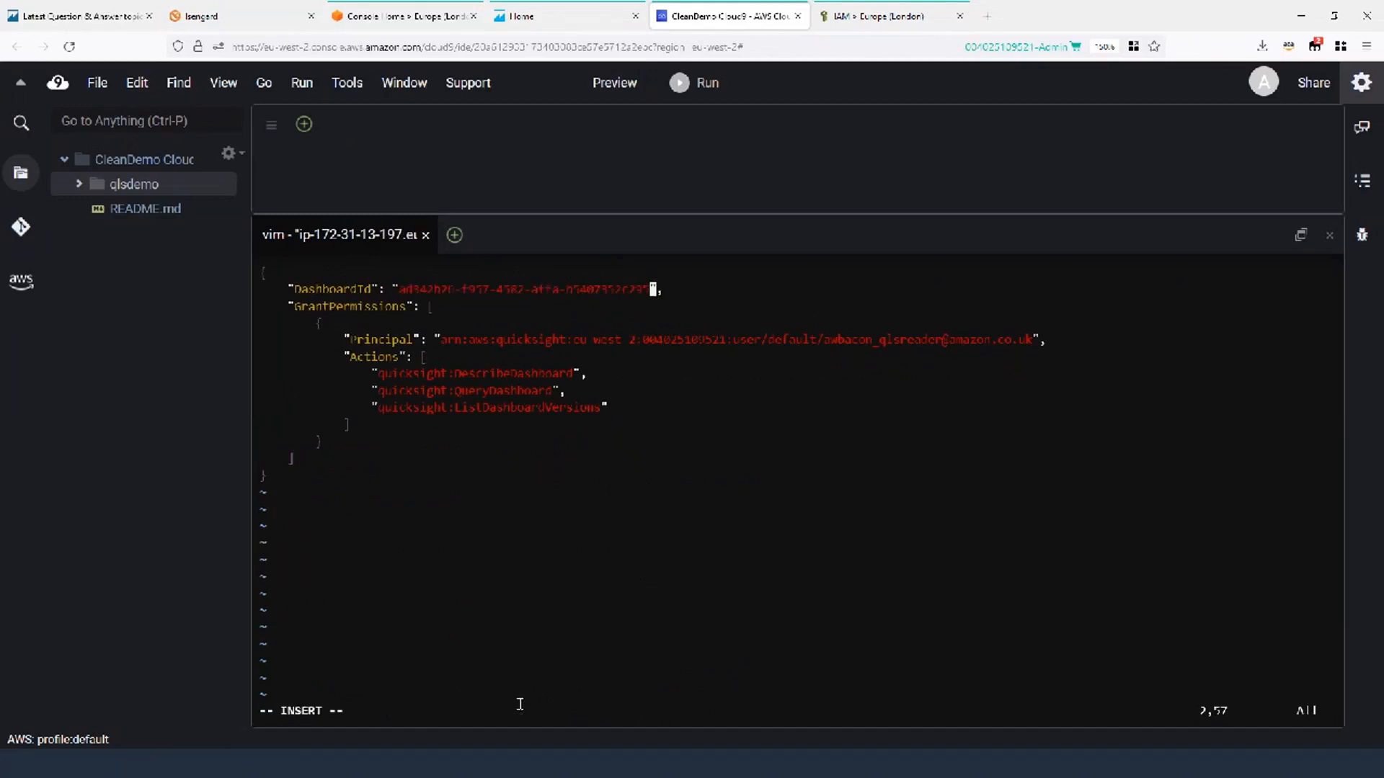
key("Escape")
Check the reader principal and dashboard actions, then save the file with :wq.
key("j")
key("h")
key("h")
key("h")
key("h")
key("h")
key("h")
key("h")
key("h")
key("h")
key("h")
key("h")
key("h")
key("h")
key("h")
key("h")
key("h")
key("h")
key("h")
key("h")
key("l")
key("Down")
key("Down")
key("Right")
key("Right")
key("Right")
key("Right")
key("Right")
key("Right")
key("Right")
key("Right")
key("Right")
key("Right")
key("Right")
key("Right")
key("Right")
key("Right")
key("Right")
key("Right")
key("Right")
key("Right")
key("Right")
key("Right")
key("Right")
key("Right")
key("Right")
key("Right")
key("Right")
key("Right")
key("Right")
key("Right")
key("Right")
key("Right")
key("Right")
key("Right")
key("Right")
key("Right")
key("Right")
key("Right")
key("Right")
key("Right")
key("Right")
key("Right")
key("Right")
key("Right")
key("Right")
key("Right")
key("Right")
key("Right")
key("Right")
key("Right")
key("Right")
key("Right")
key("Right")
key("Right")
key("Right")
key("Right")
key("Right")
key("Right")
key("Left")
key("Left")
key("Left")
key("Down")
key("Down")
key("End")
type(":wq")
key("Return")
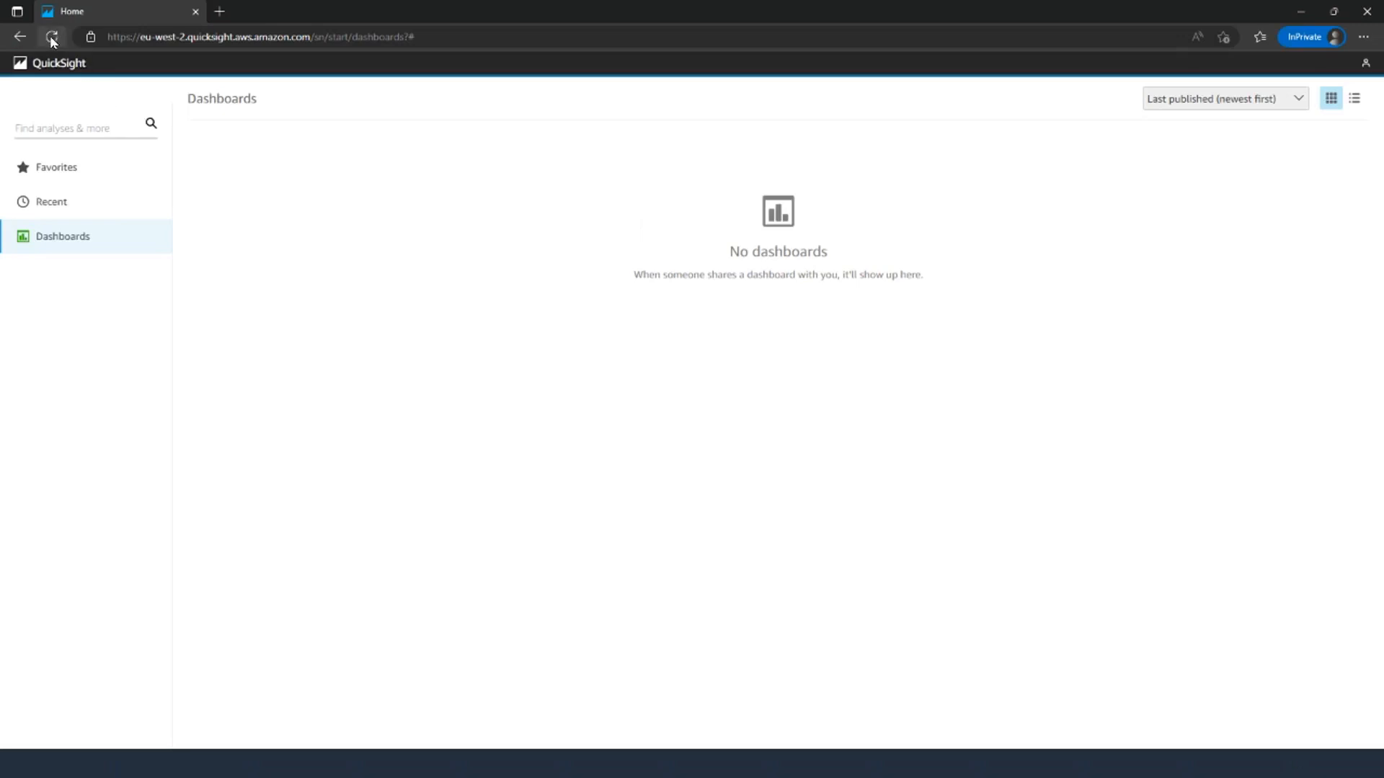
left_click(1366, 66)
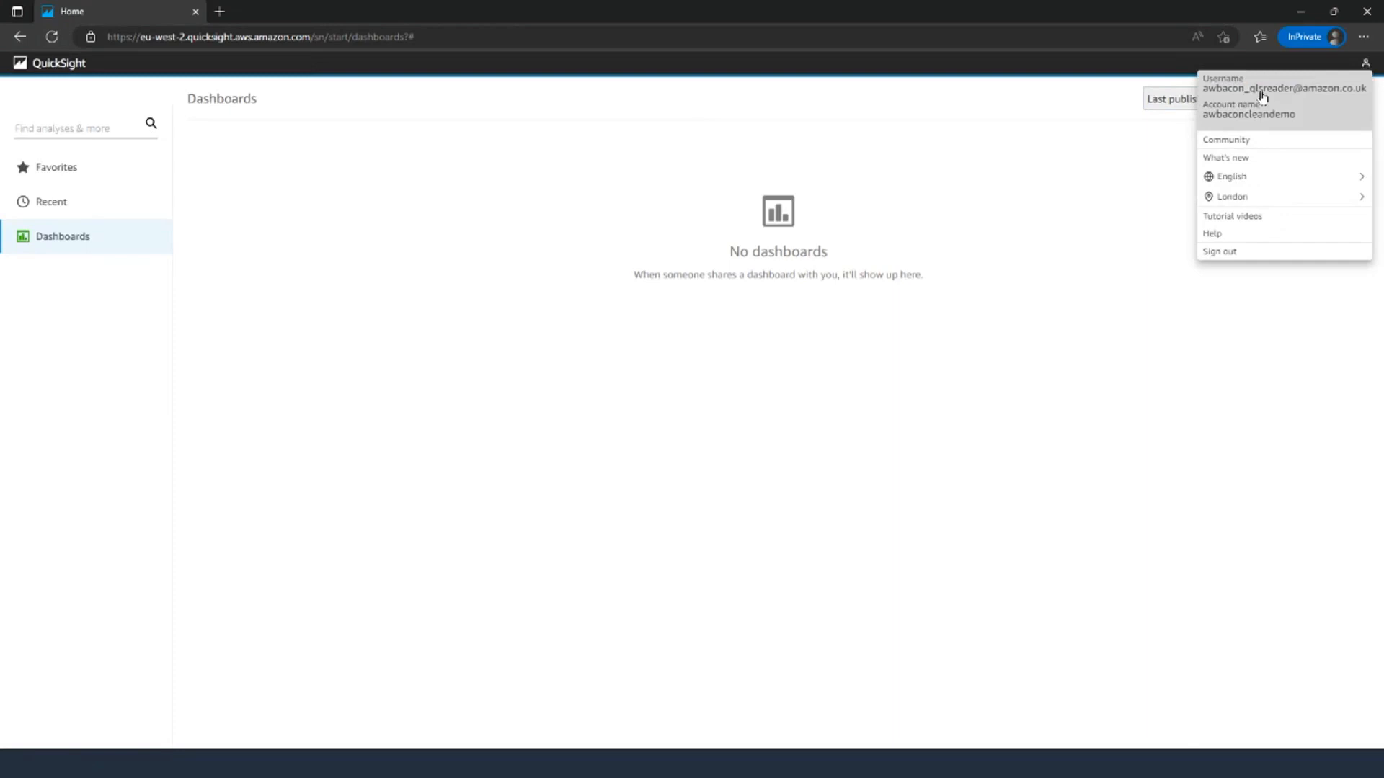
key("ctrl")
key("ctrl")
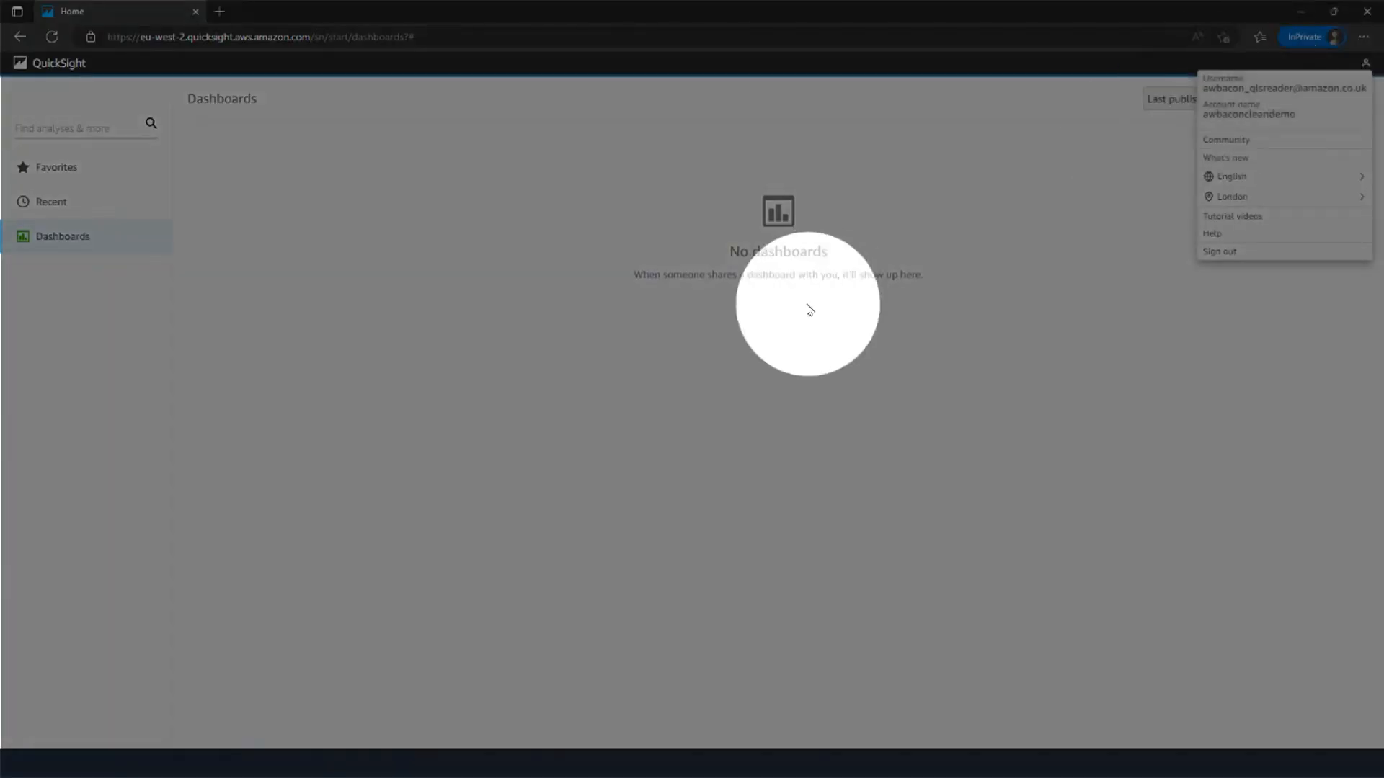
left_click(805, 309)
left_click(51, 37)
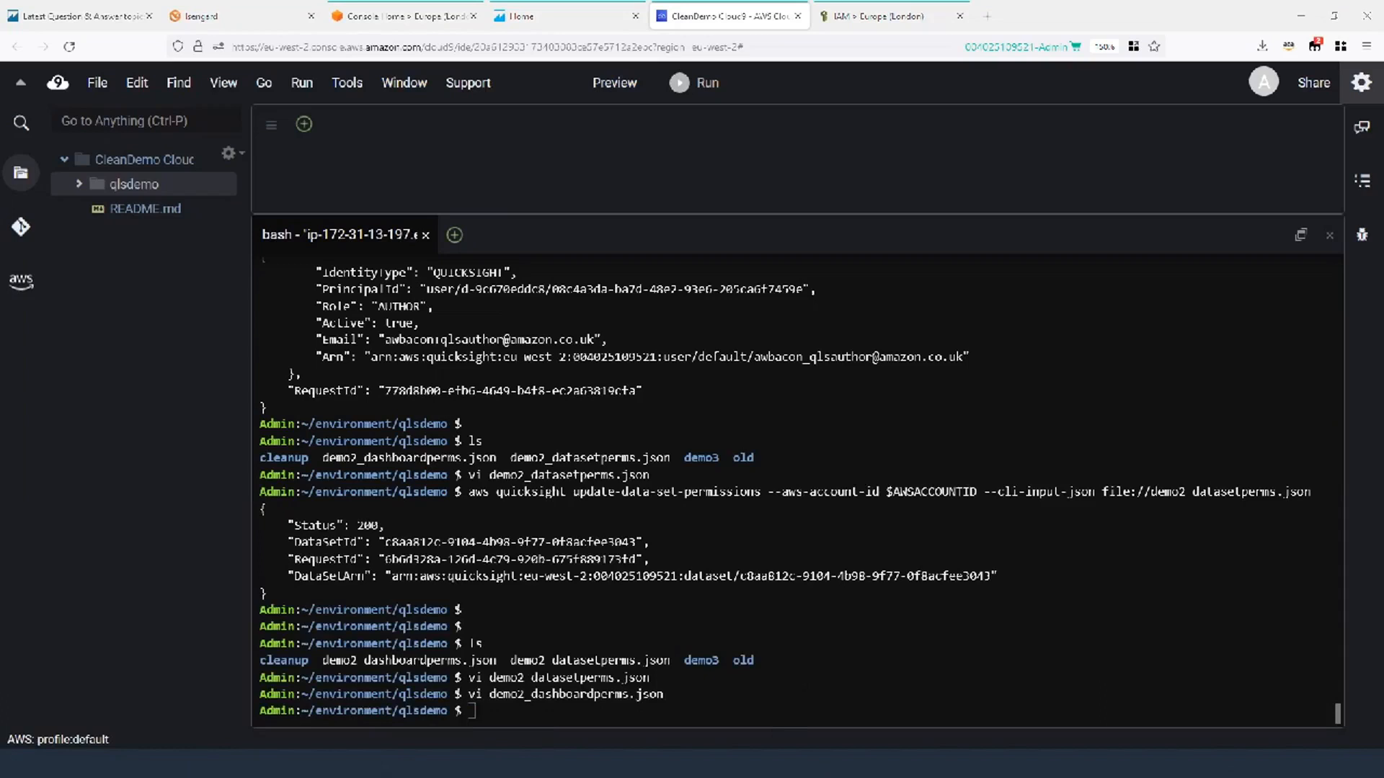
Run aws quicksight update-dashboard-permissions with file://demo2_dashboardperms.json and review the status 200 output.
left_click(675, 567)
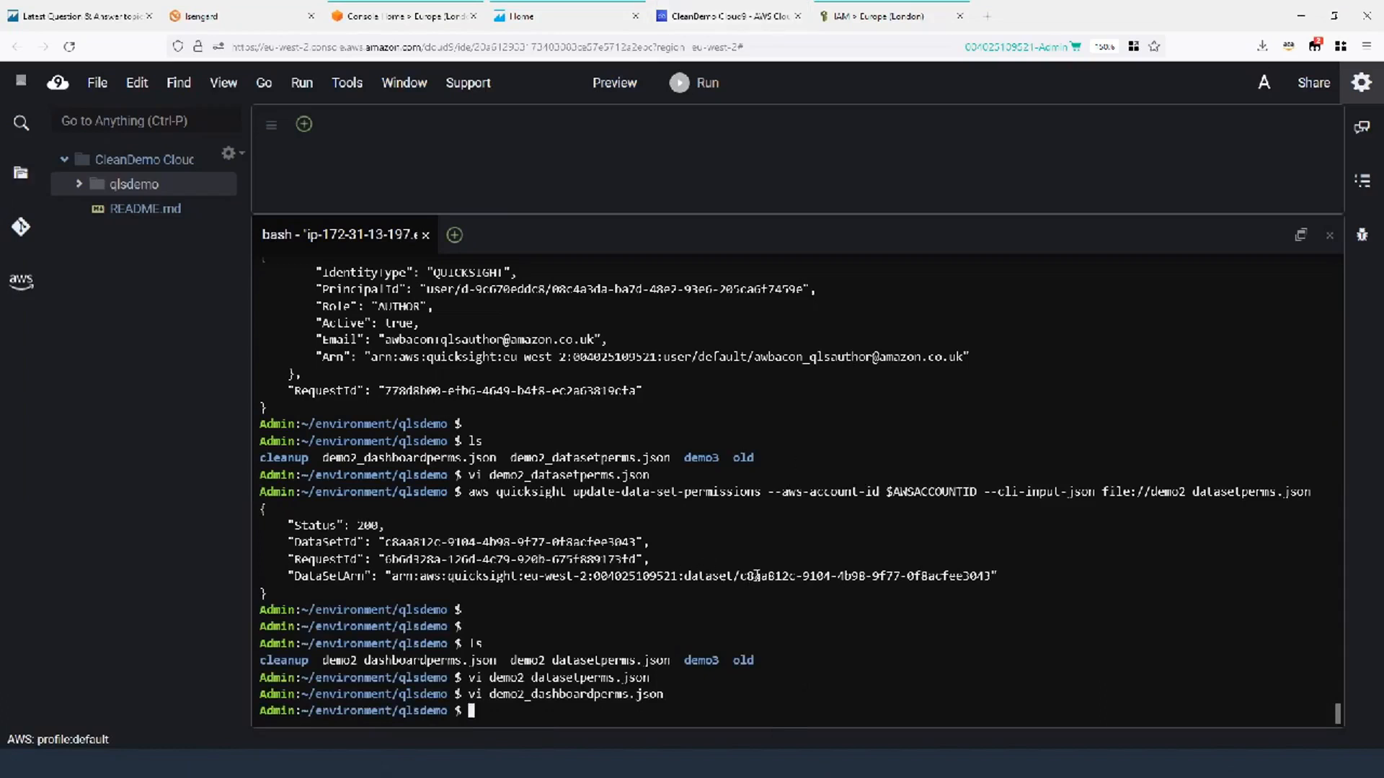
key("ctrl+v")
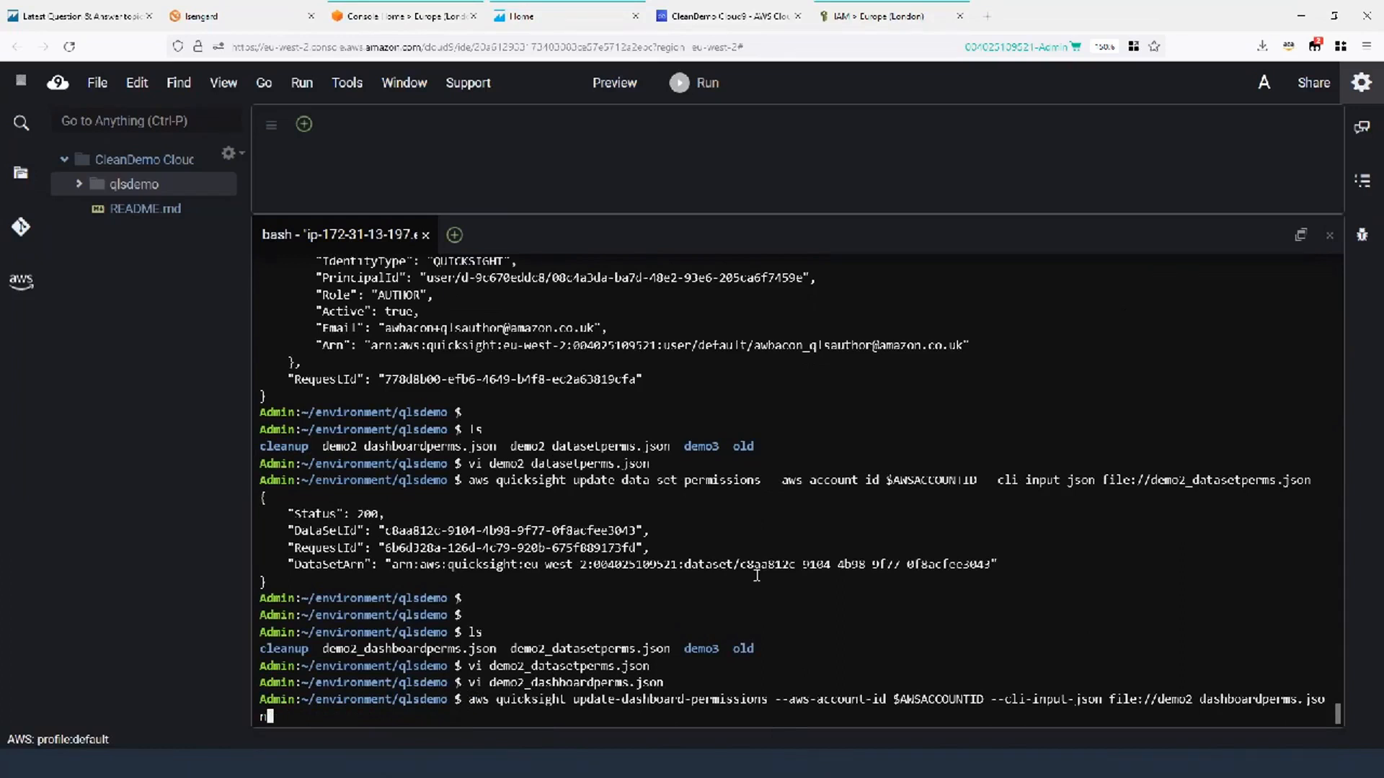
key("Left")
key("Left")
key("Left")
key("Left")
key("Left")
key("Left")
key("Left")
key("Left")
key("Left")
key("Left")
key("Left")
key("Left")
key("Left")
key("Left")
key("Left")
key("Left")
key("Left")
key("Left")
key("Left")
key("Right")
key("Right")
key("Right")
key("Right")
key("Right")
key("Right")
key("Right")
key("Right")
key("Right")
key("Right")
key("Right")
key("Right")
key("Right")
key("Right")
key("Right")
key("Right")
key("Right")
key("Right")
key("Right")
key("Return")
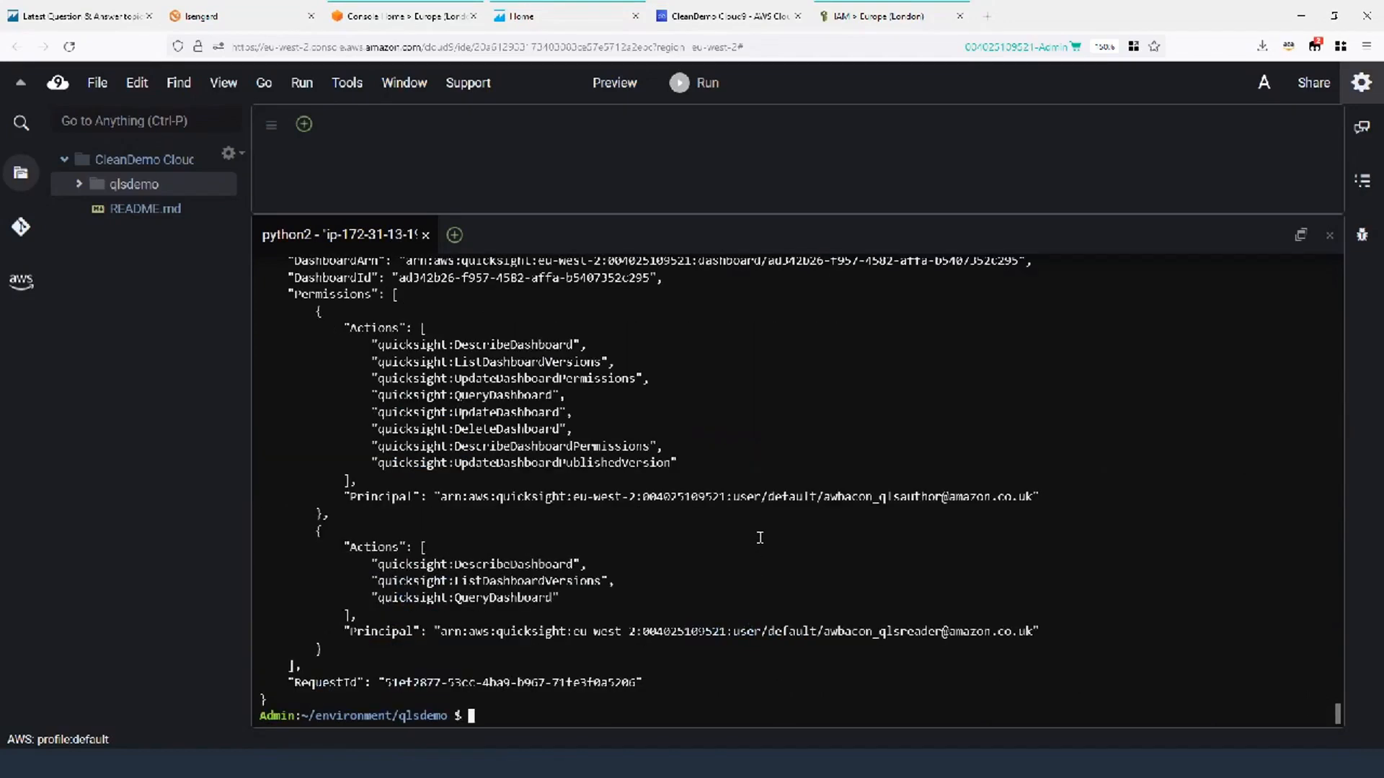
scroll(761, 548, "up", 2)
scroll(667, 452, "down", 2)
scroll(462, 462, "up", 4)
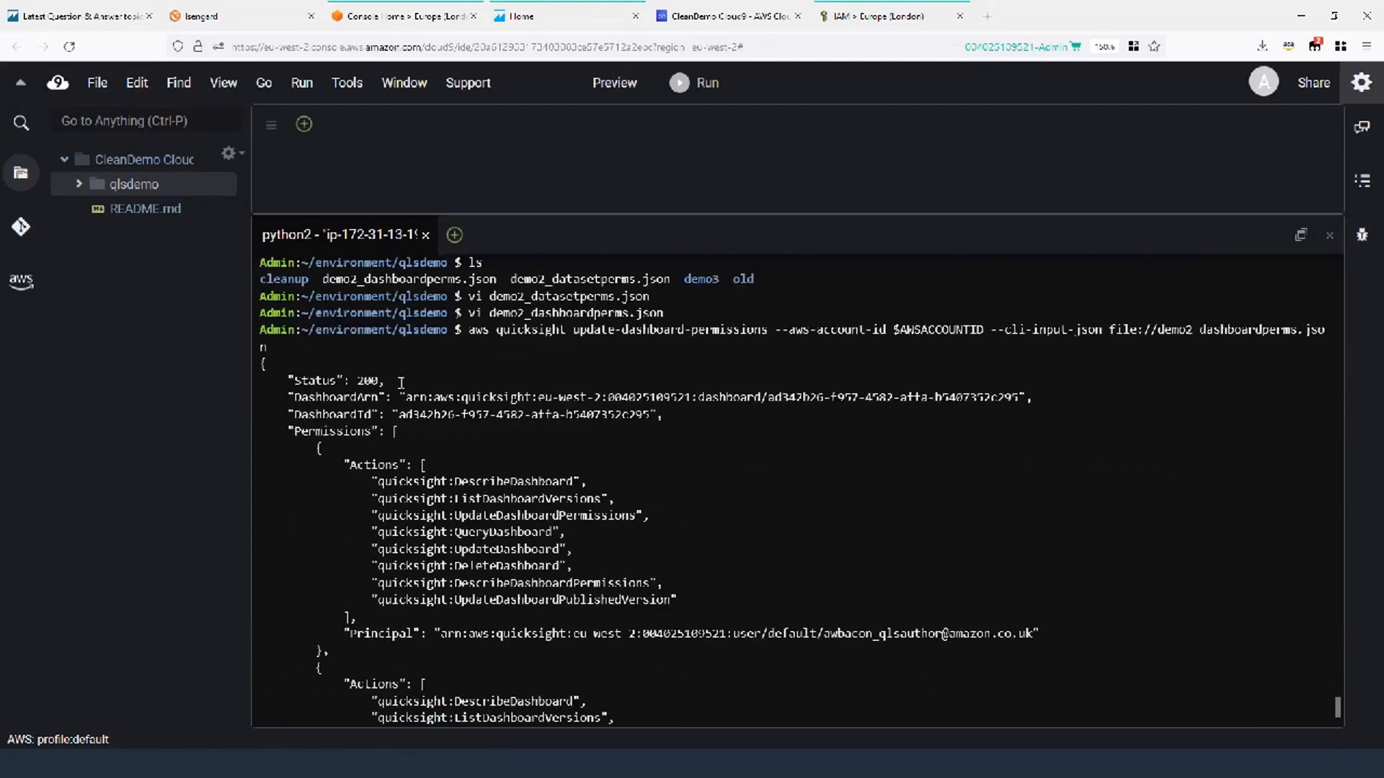
scroll(510, 415, "down", 4)
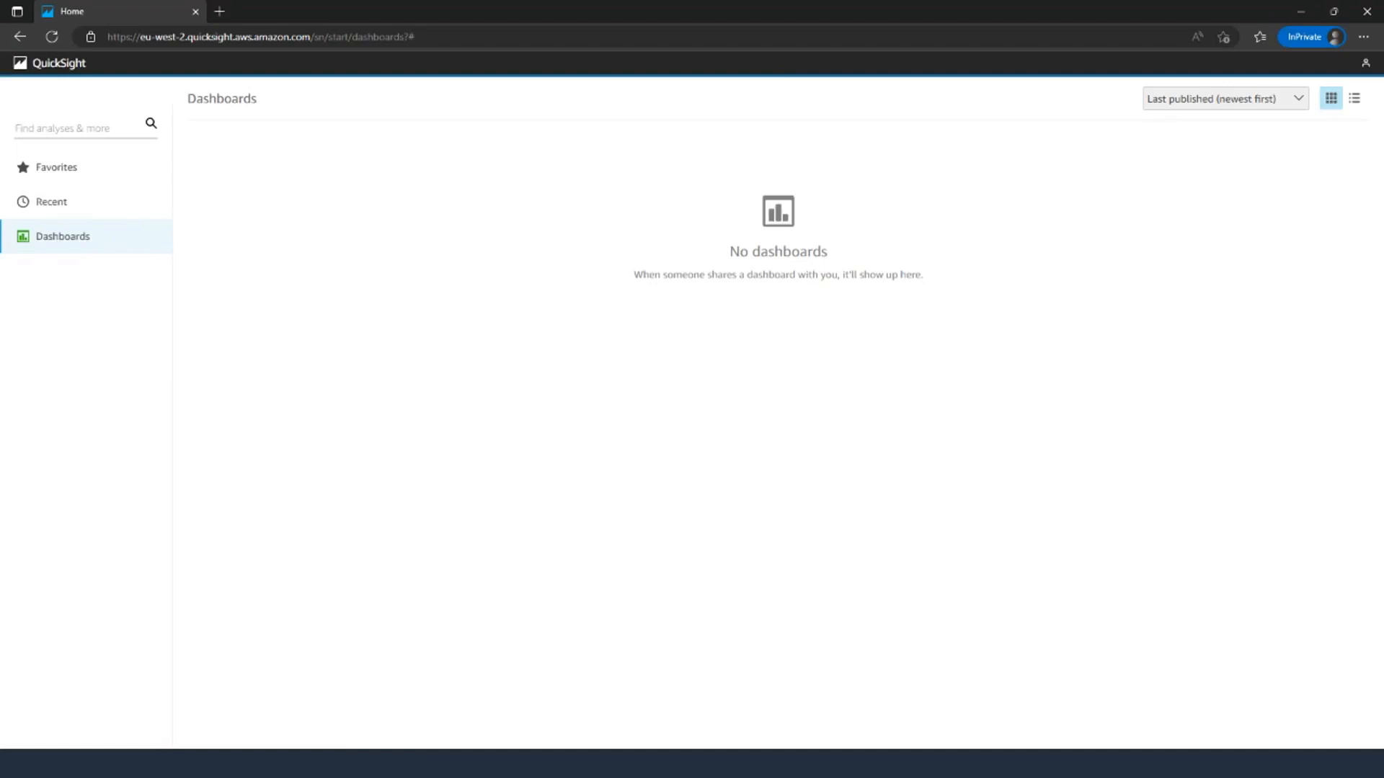
Confirm the reader account, refresh Dashboards, and open QLS RP Dashboard's Sum of Sales by Country chart.
left_click(1365, 63)
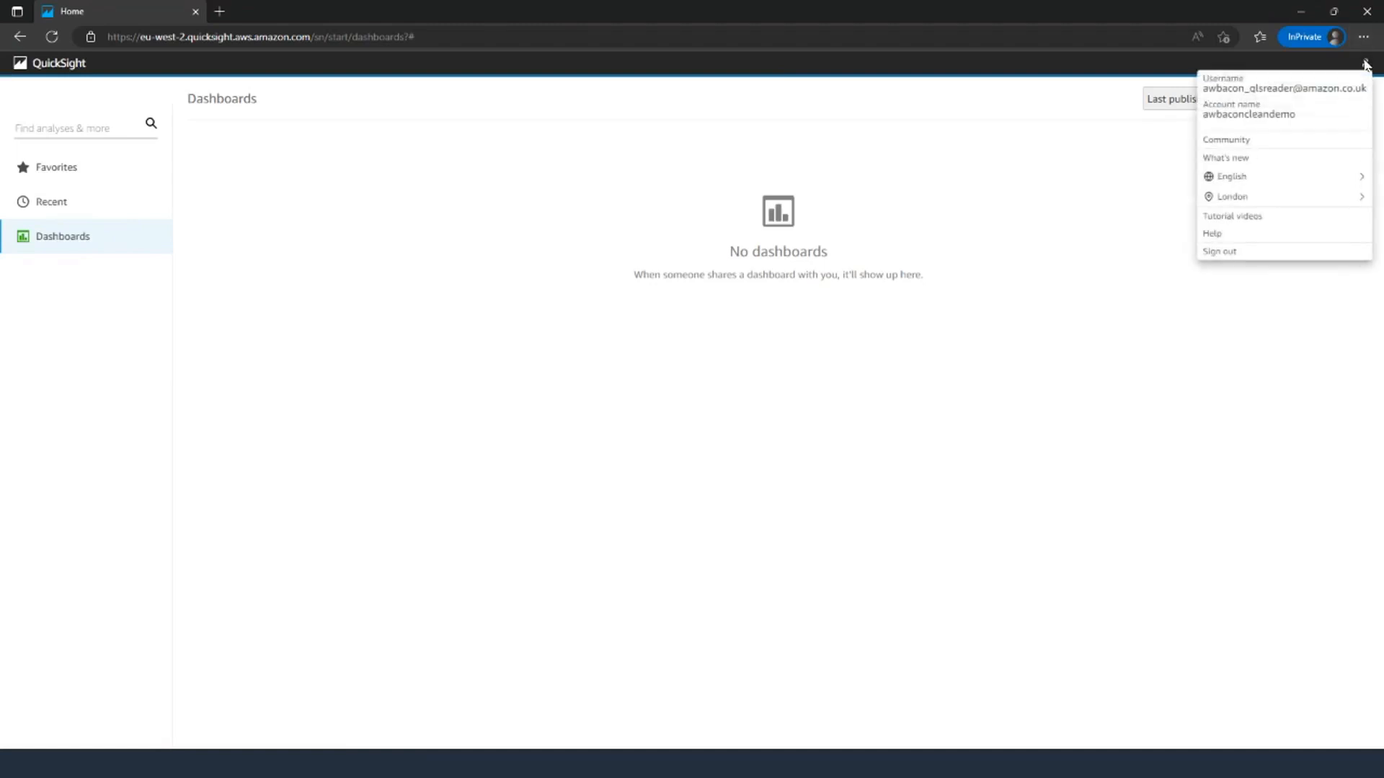
left_click(345, 285)
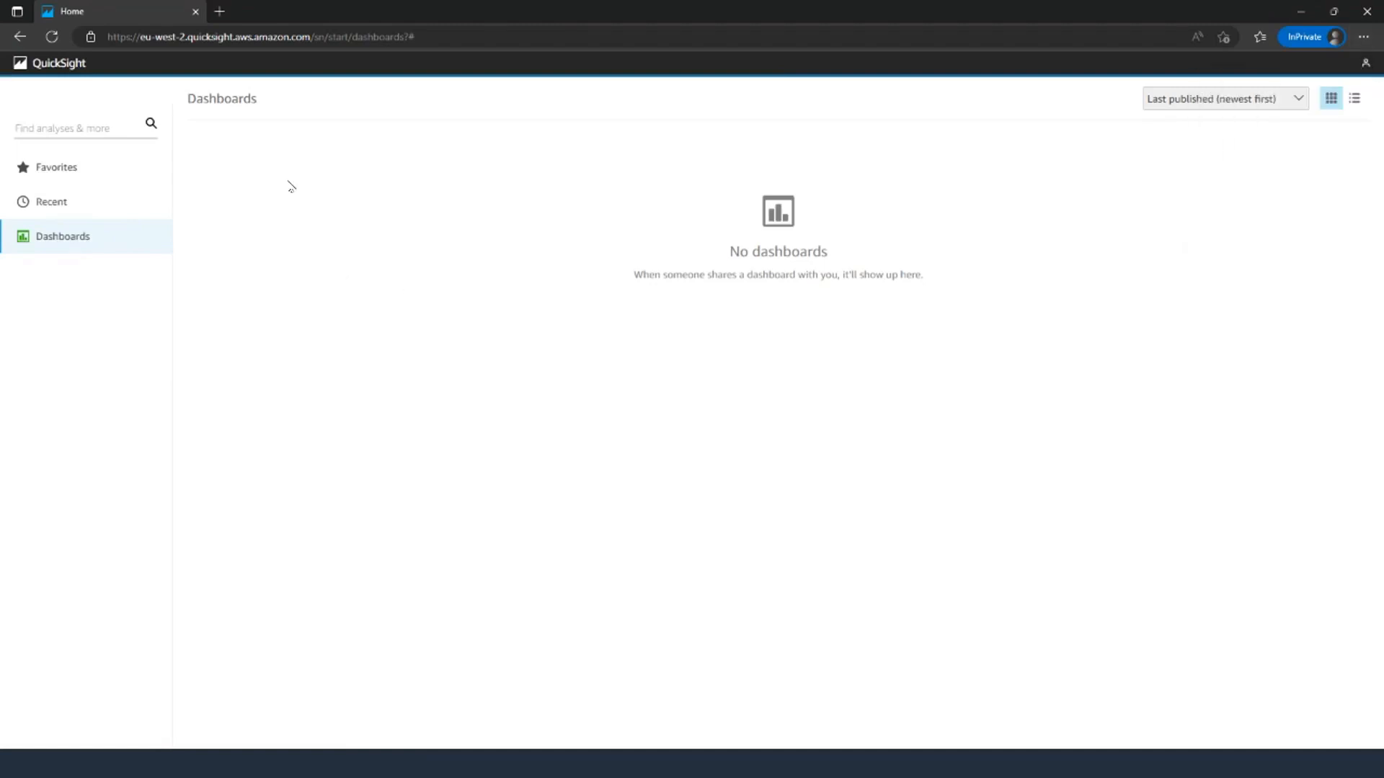
left_click(50, 40)
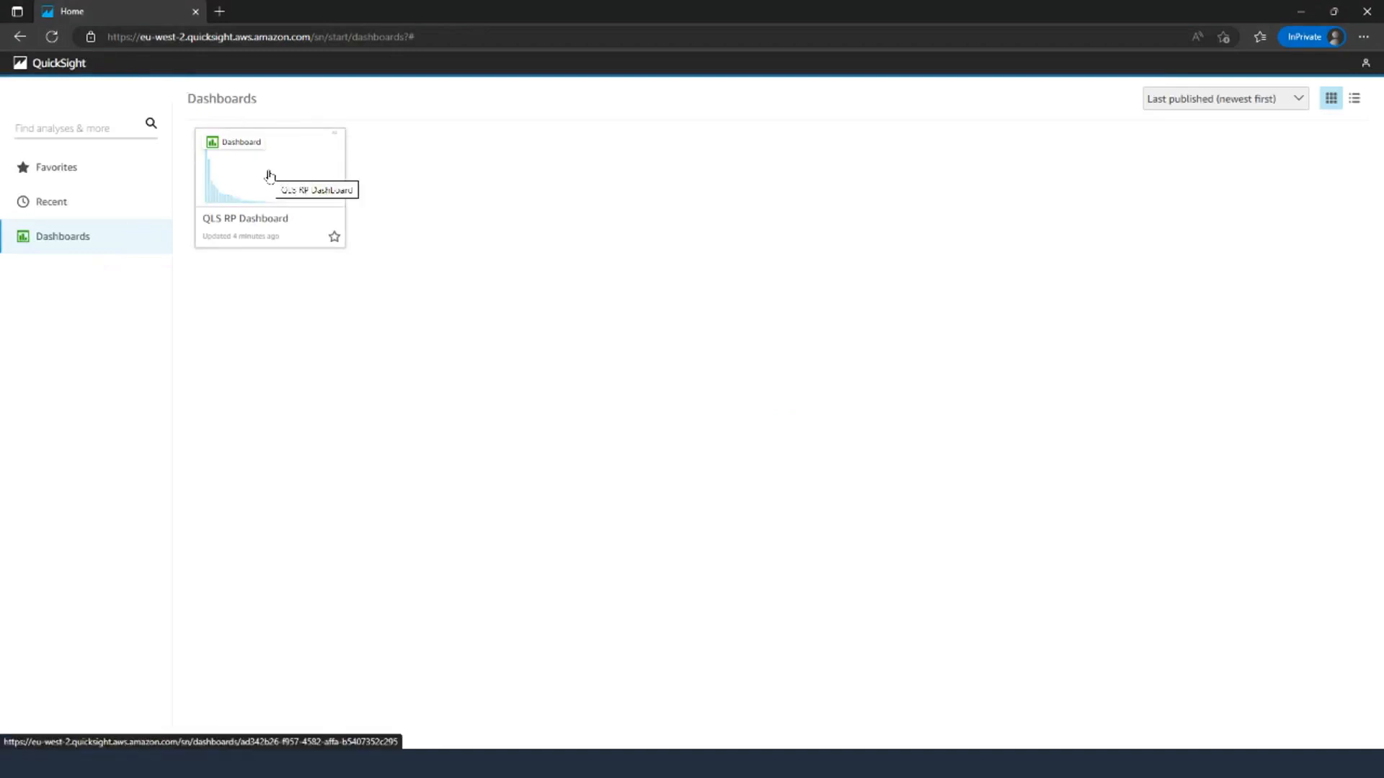
left_click(269, 176)
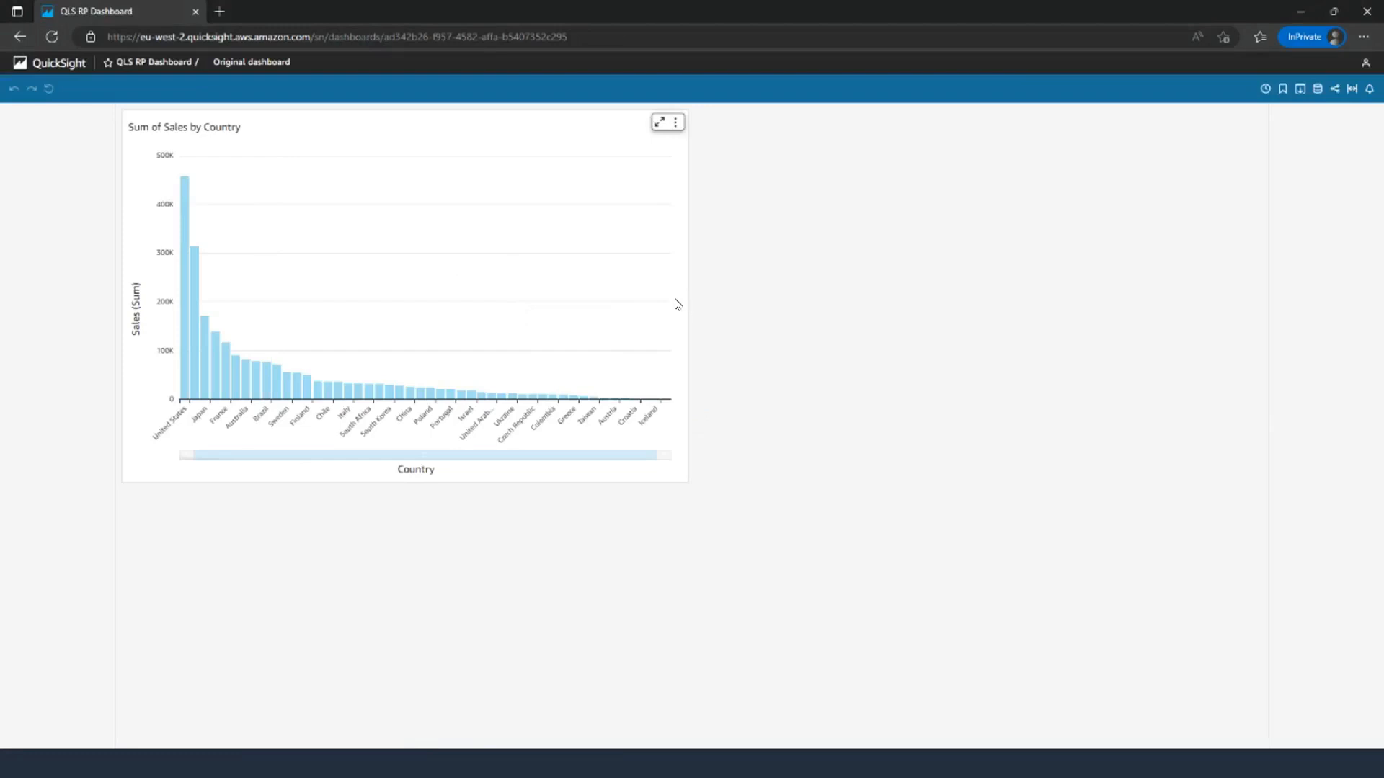
left_click(39, 66)
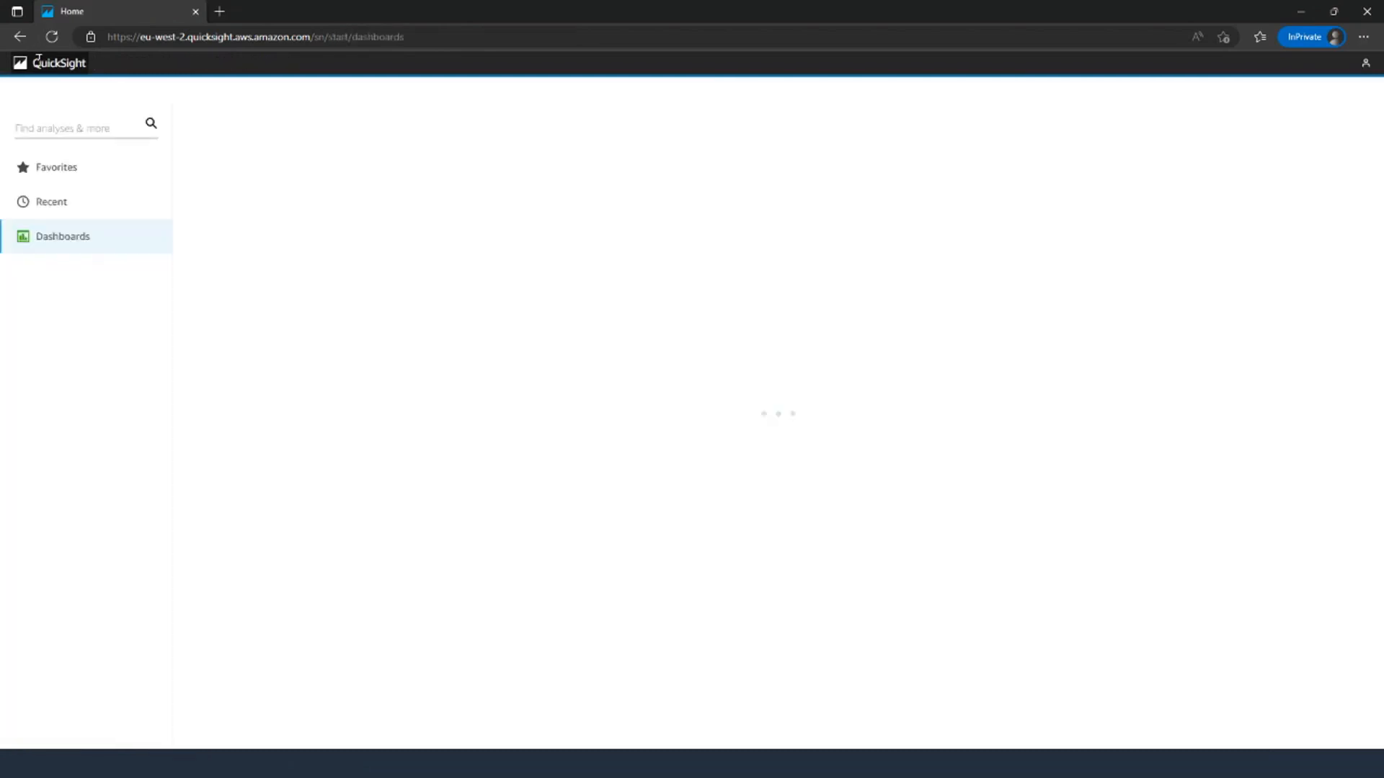
left_click(256, 170)
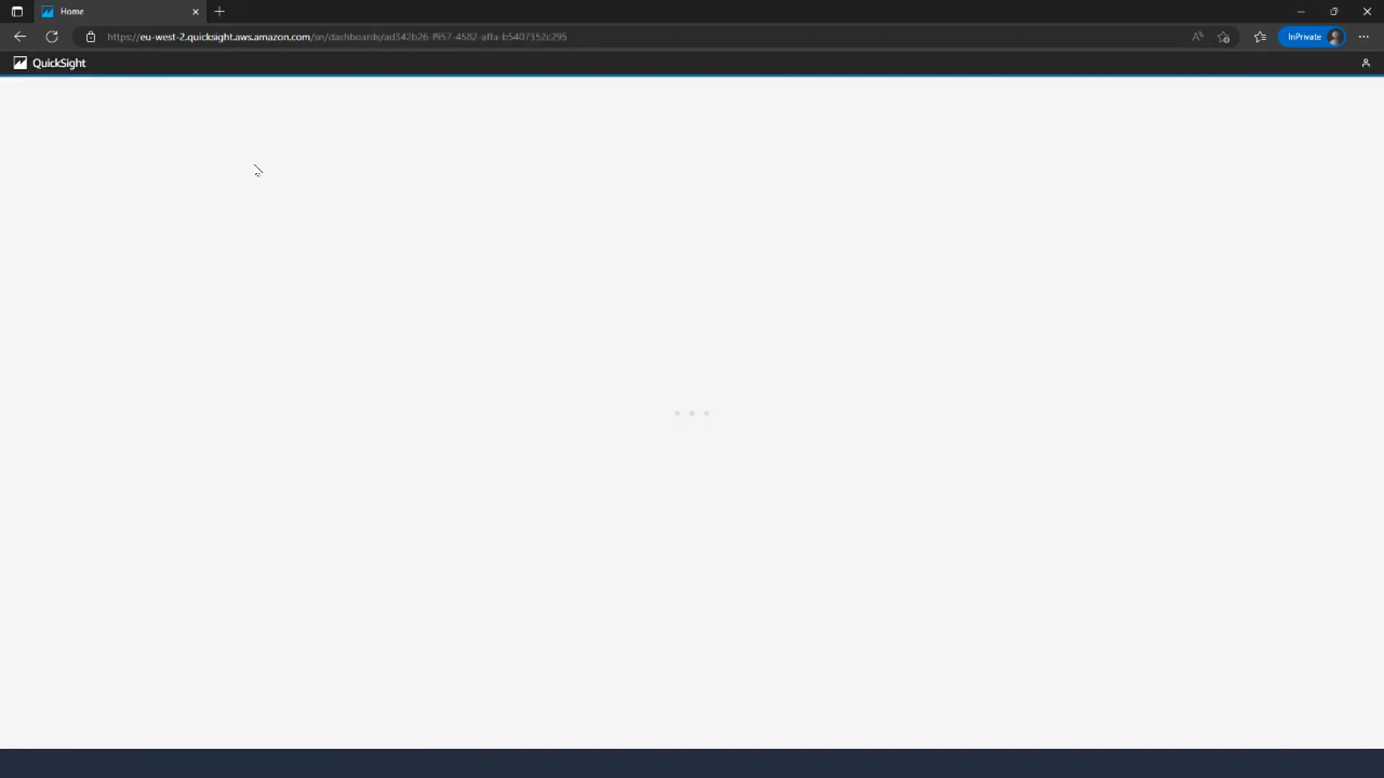
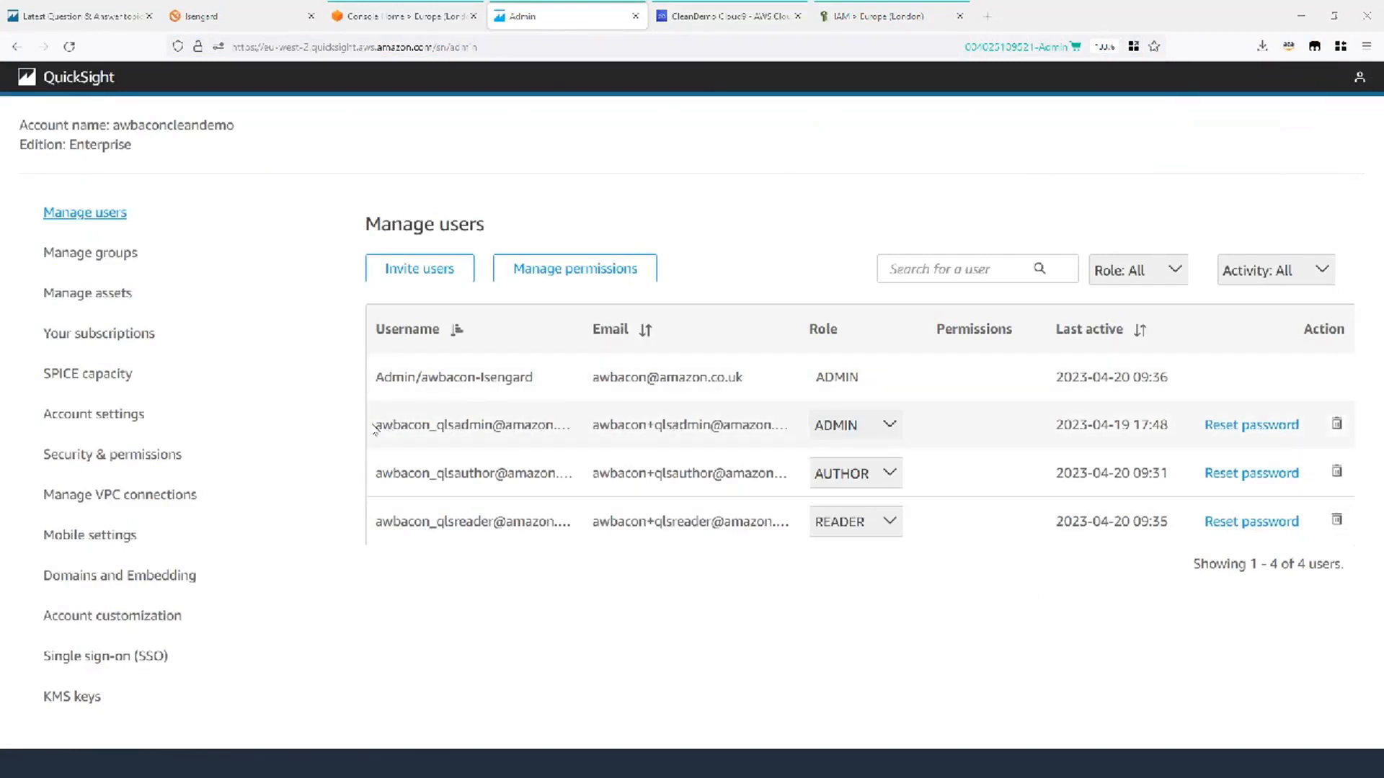
Highlight the QuickSight admin user's name in Manage users, then switch to the IAM users list.
left_click_drag(381, 425, 561, 425)
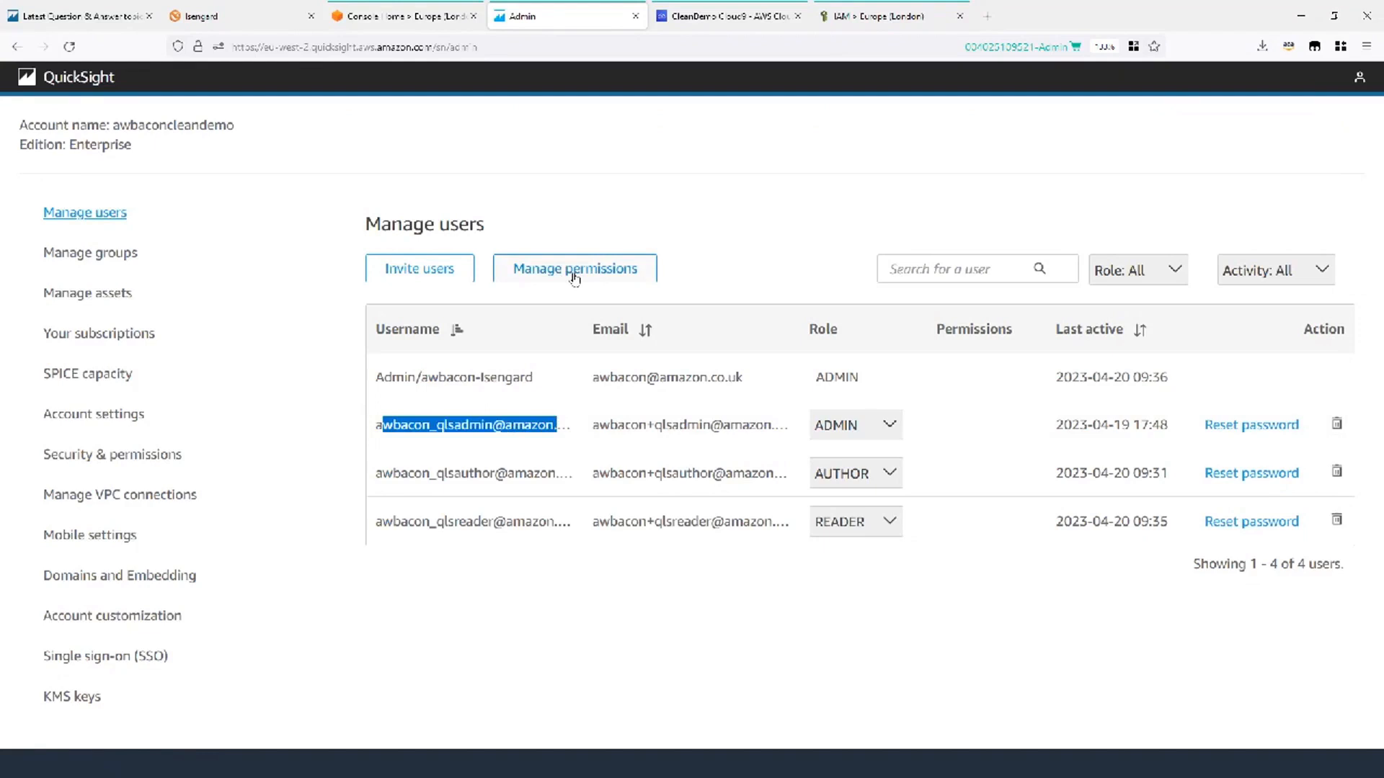
left_click(897, 26)
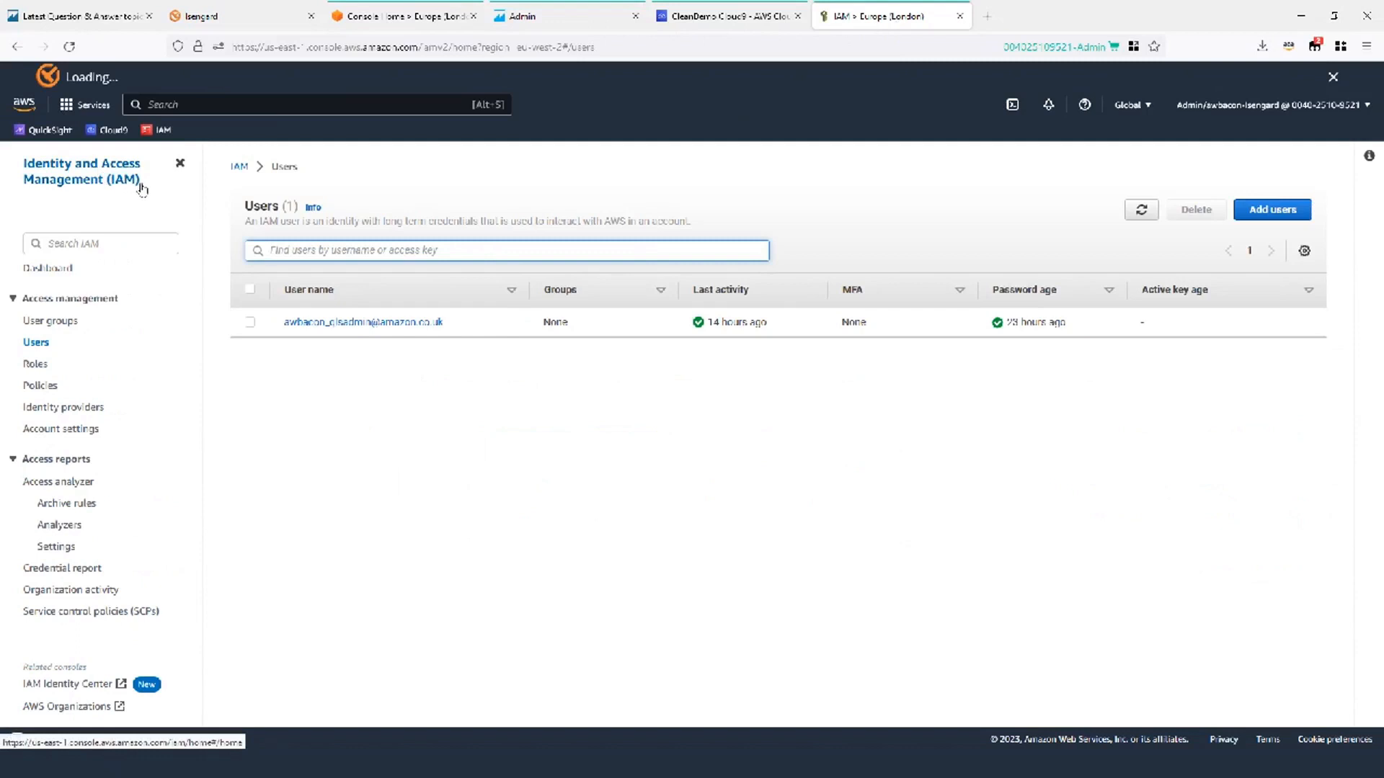
Open the QuickSight admin IAM user, zoom the browser to 120%, and scroll to Permissions policies.
left_click(354, 323)
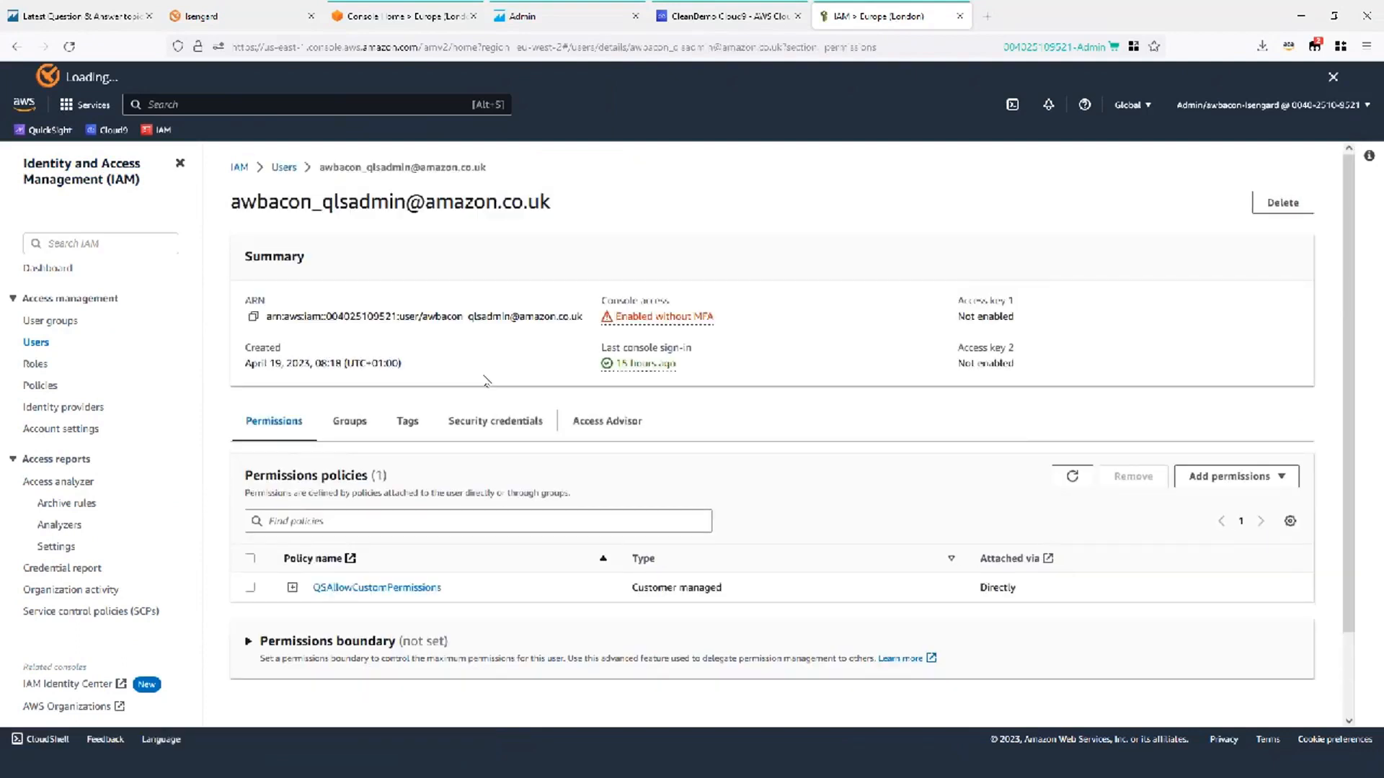
scroll(487, 374, "down", 1)
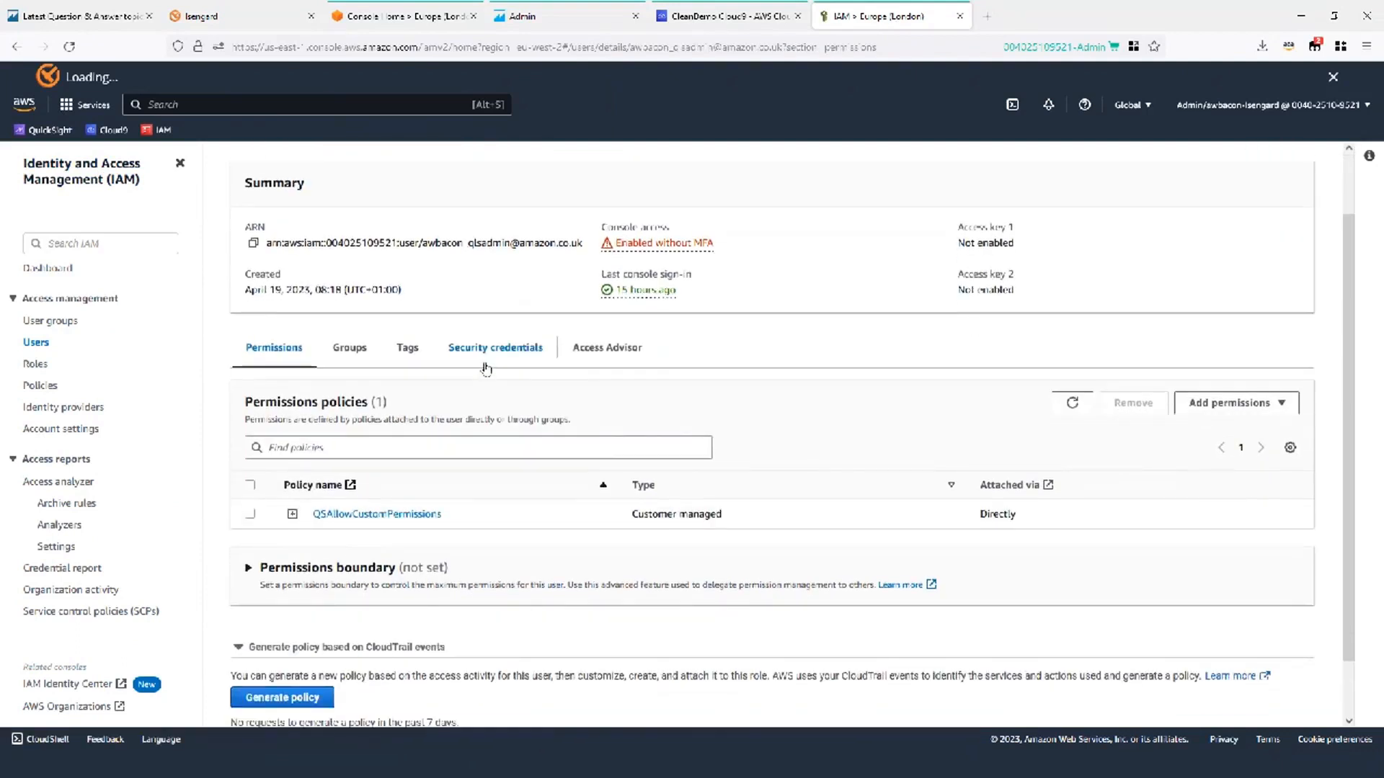
left_click(1366, 48)
left_click(1339, 346)
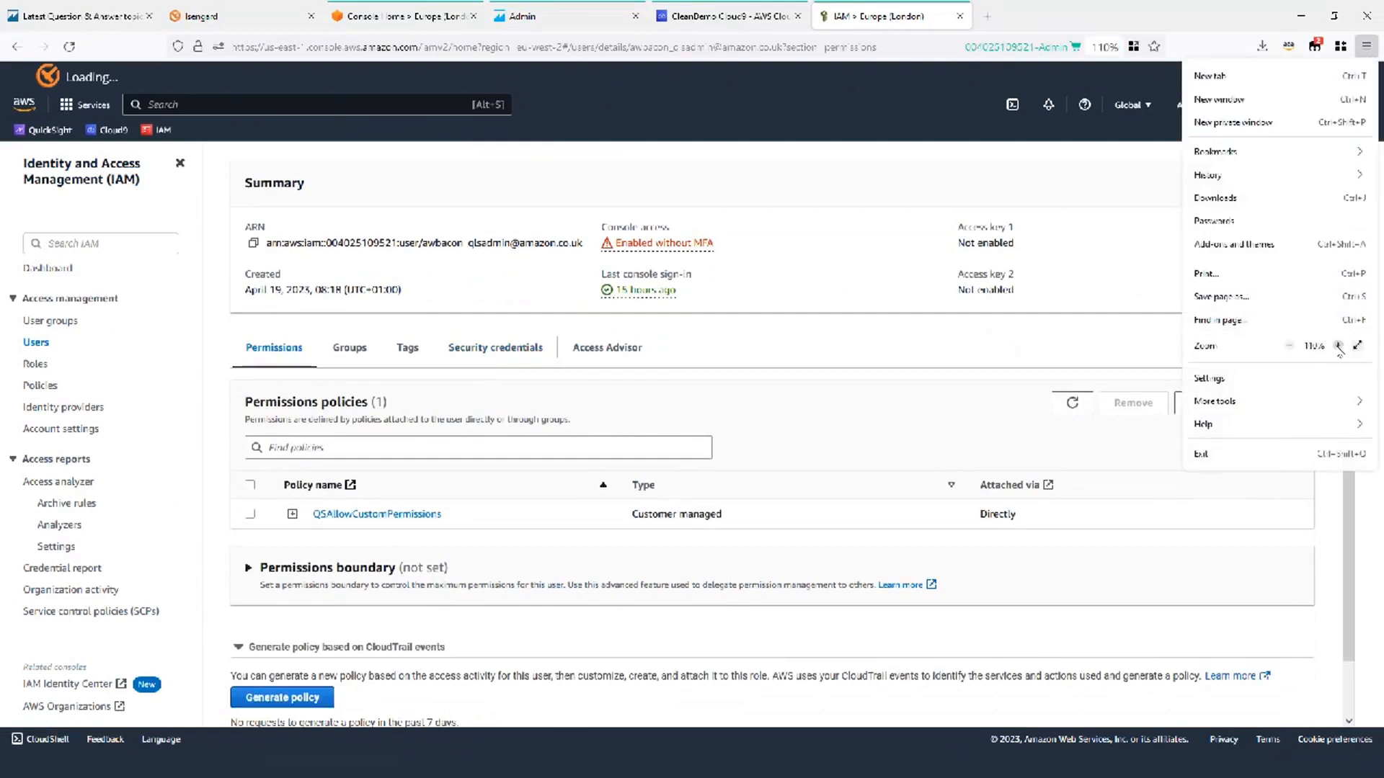
left_click(1338, 346)
left_click(1358, 533)
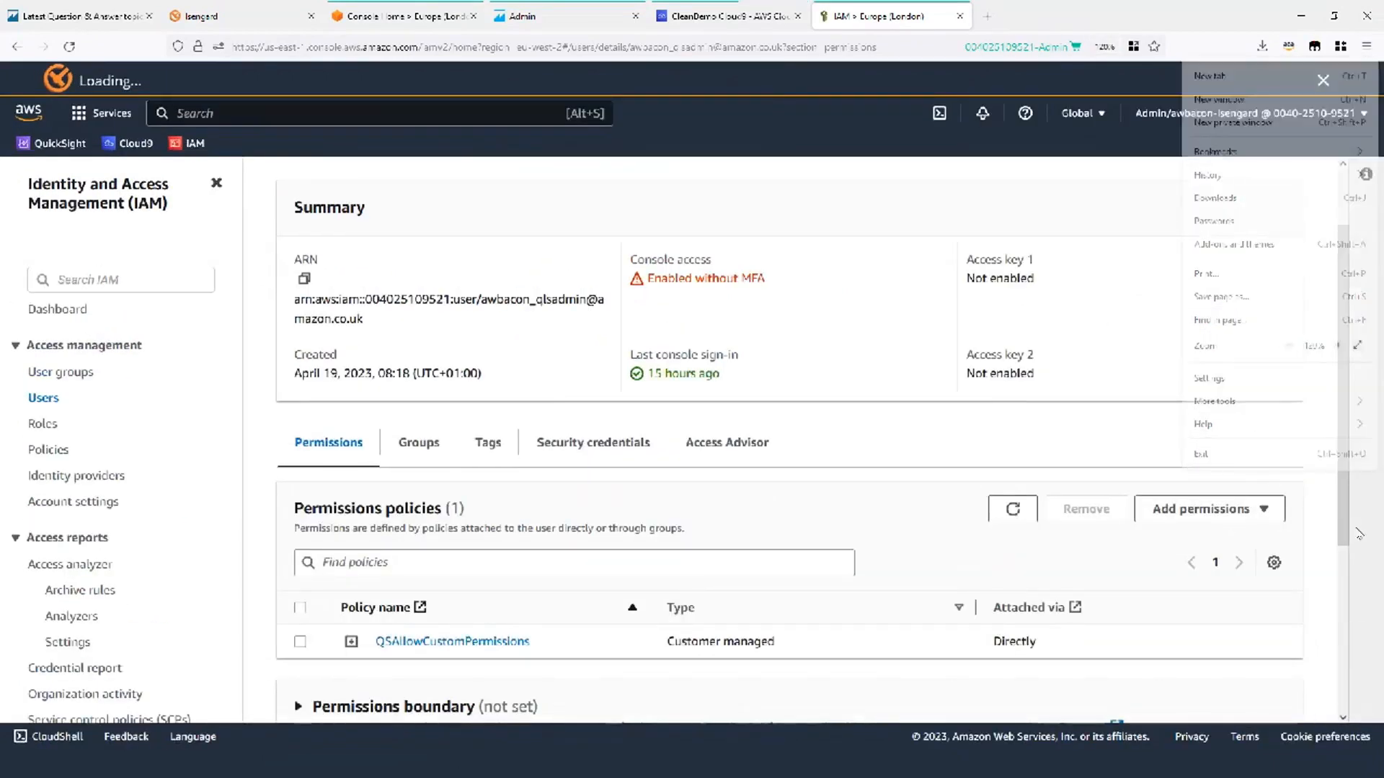
left_click(1359, 183)
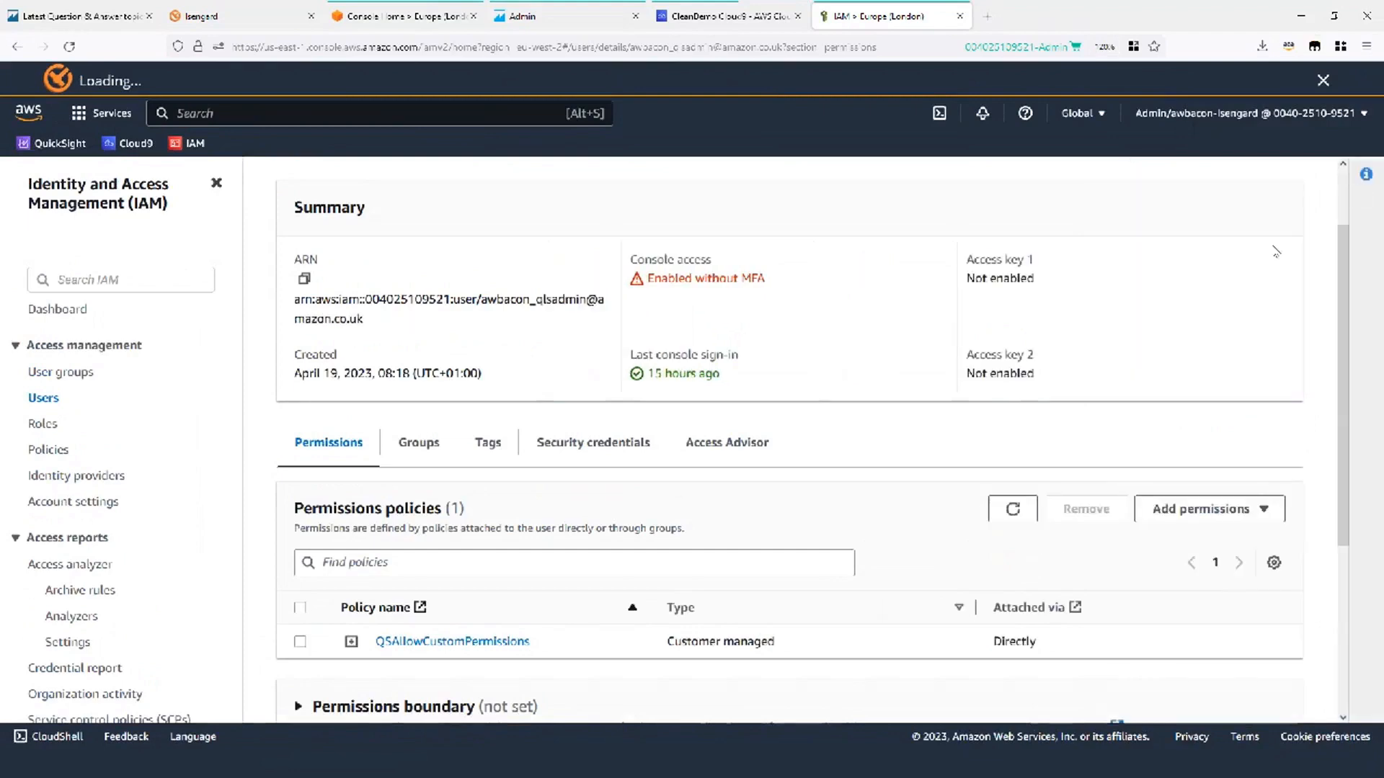
scroll(634, 440, "down", 2)
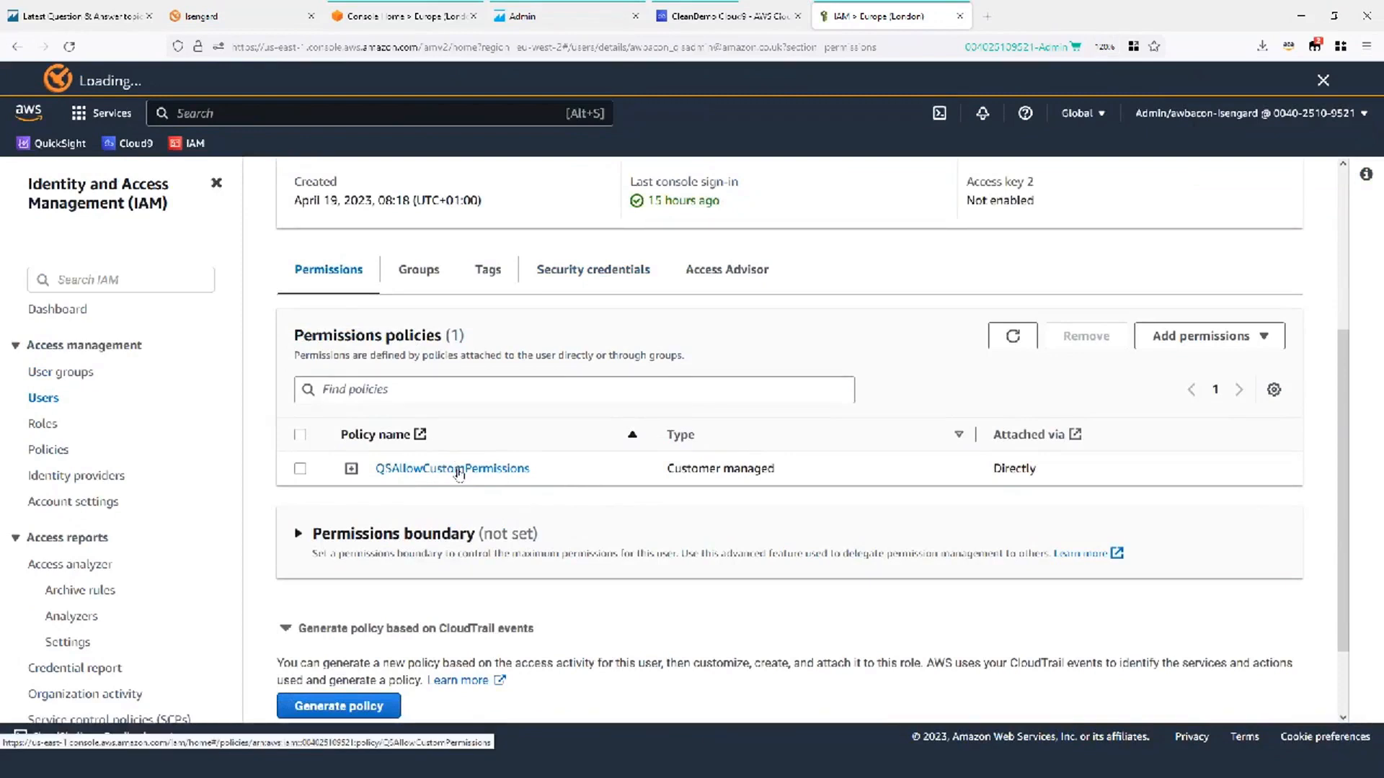
Open the QSAllowCustomPermissions policy and display its JSON document.
left_click(459, 470)
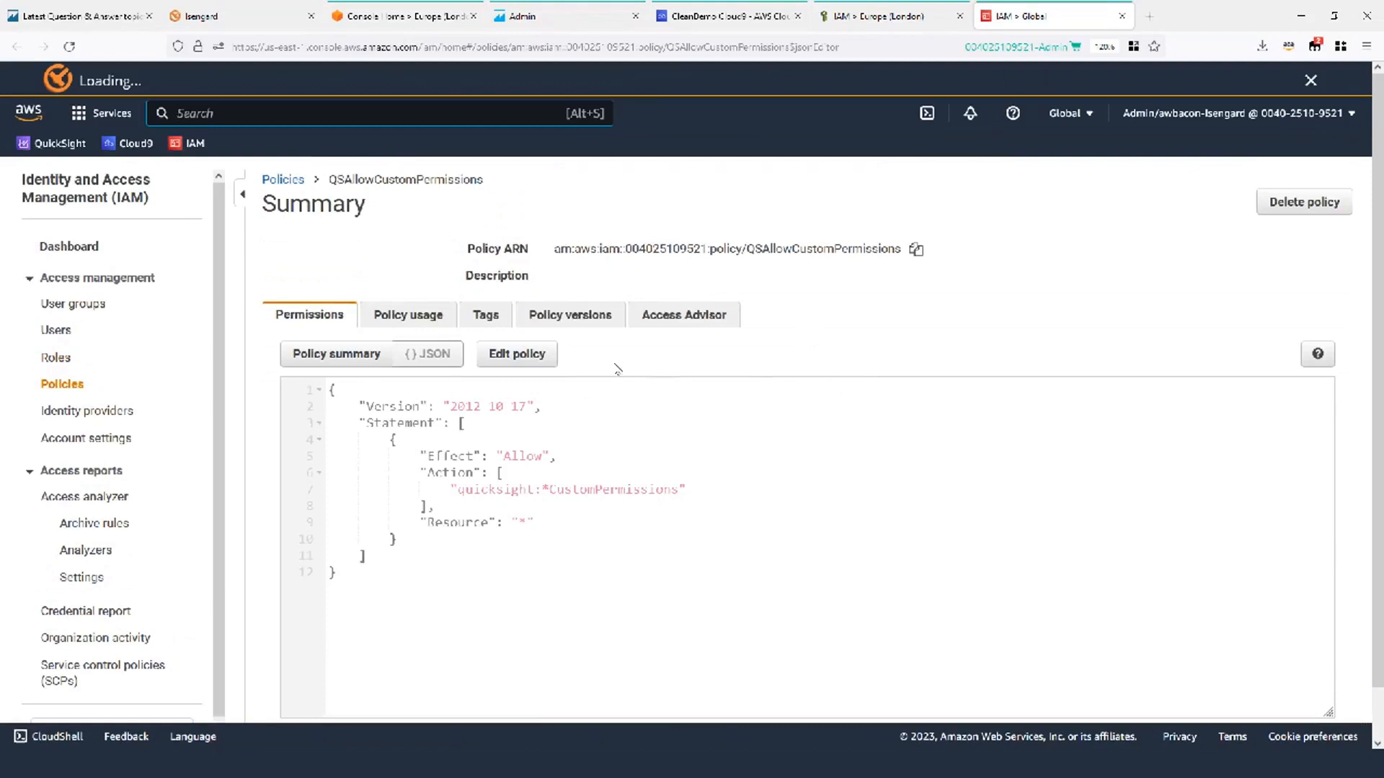
scroll(516, 395, "down", 1)
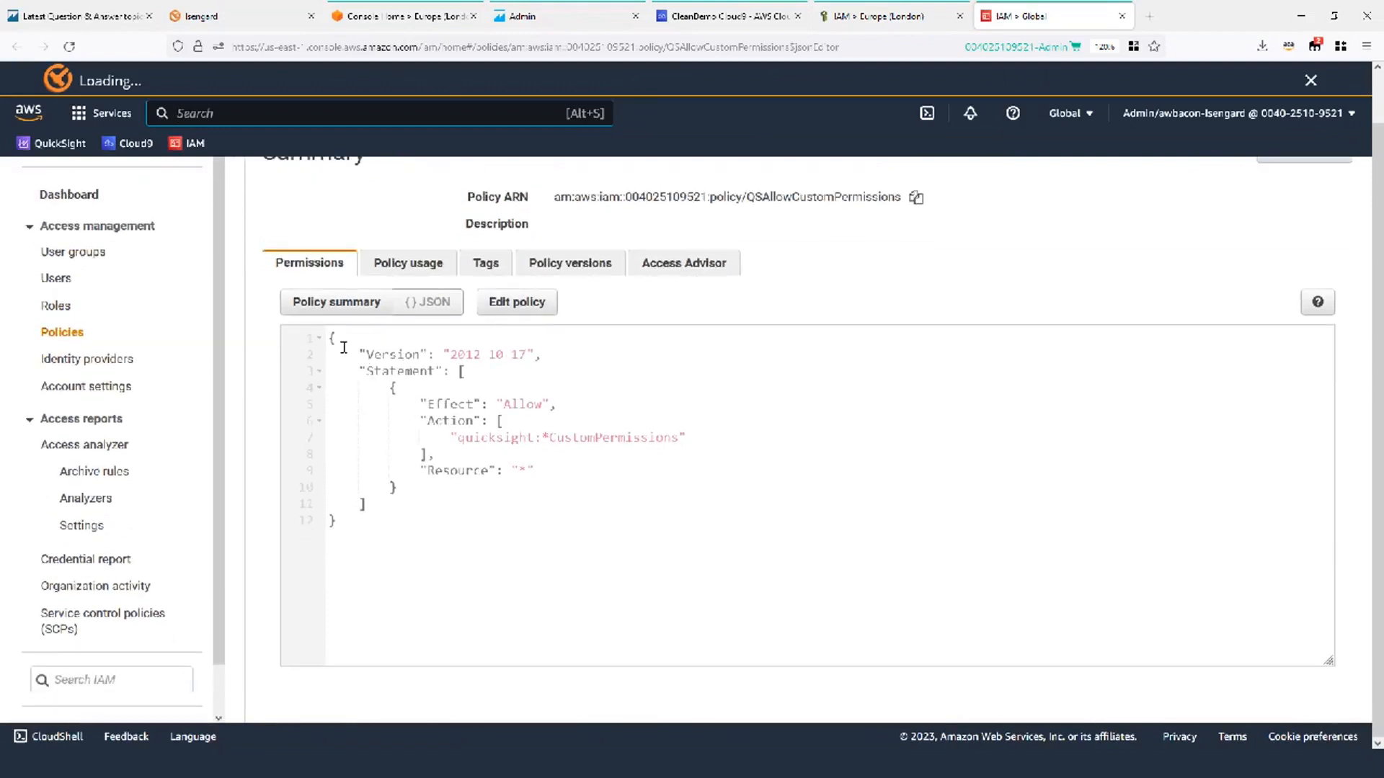
scroll(340, 347, "up", 1)
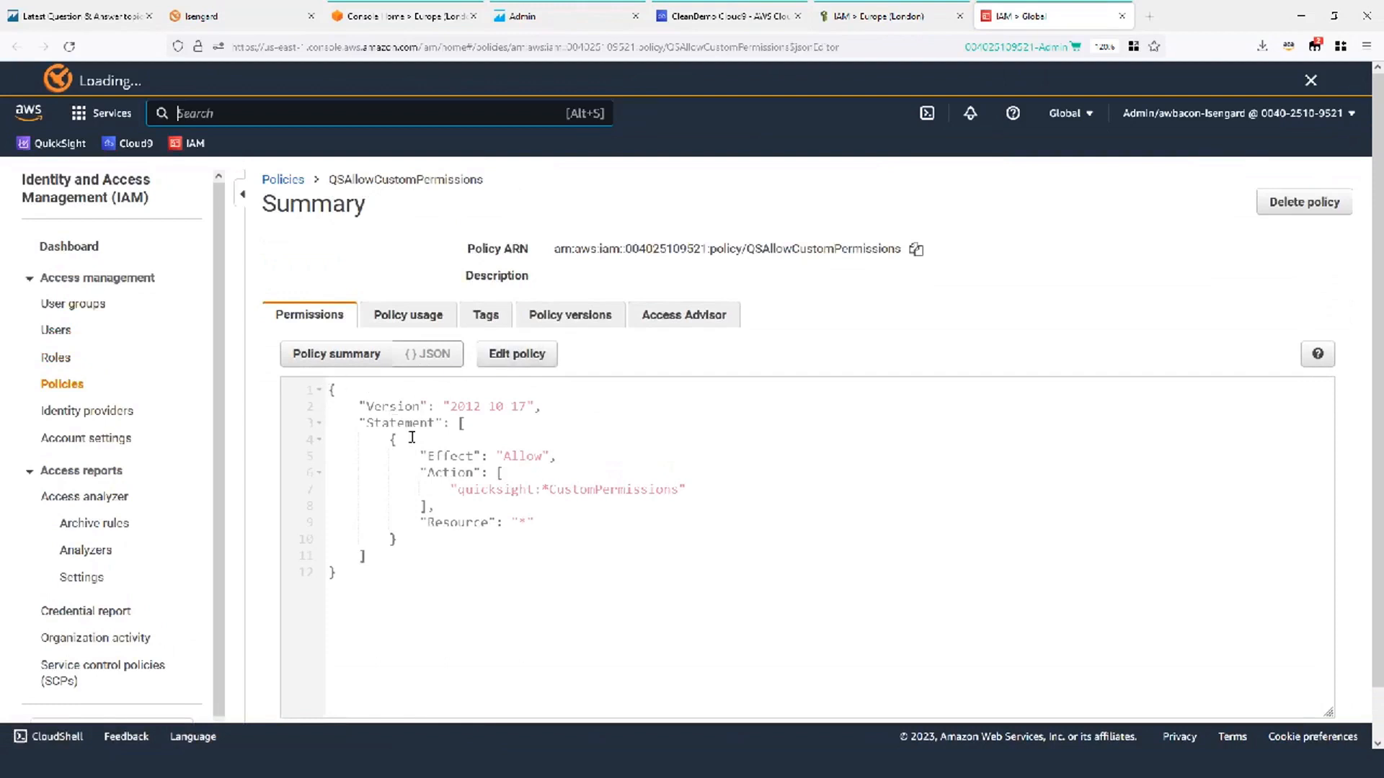
left_click_drag(329, 389, 394, 588)
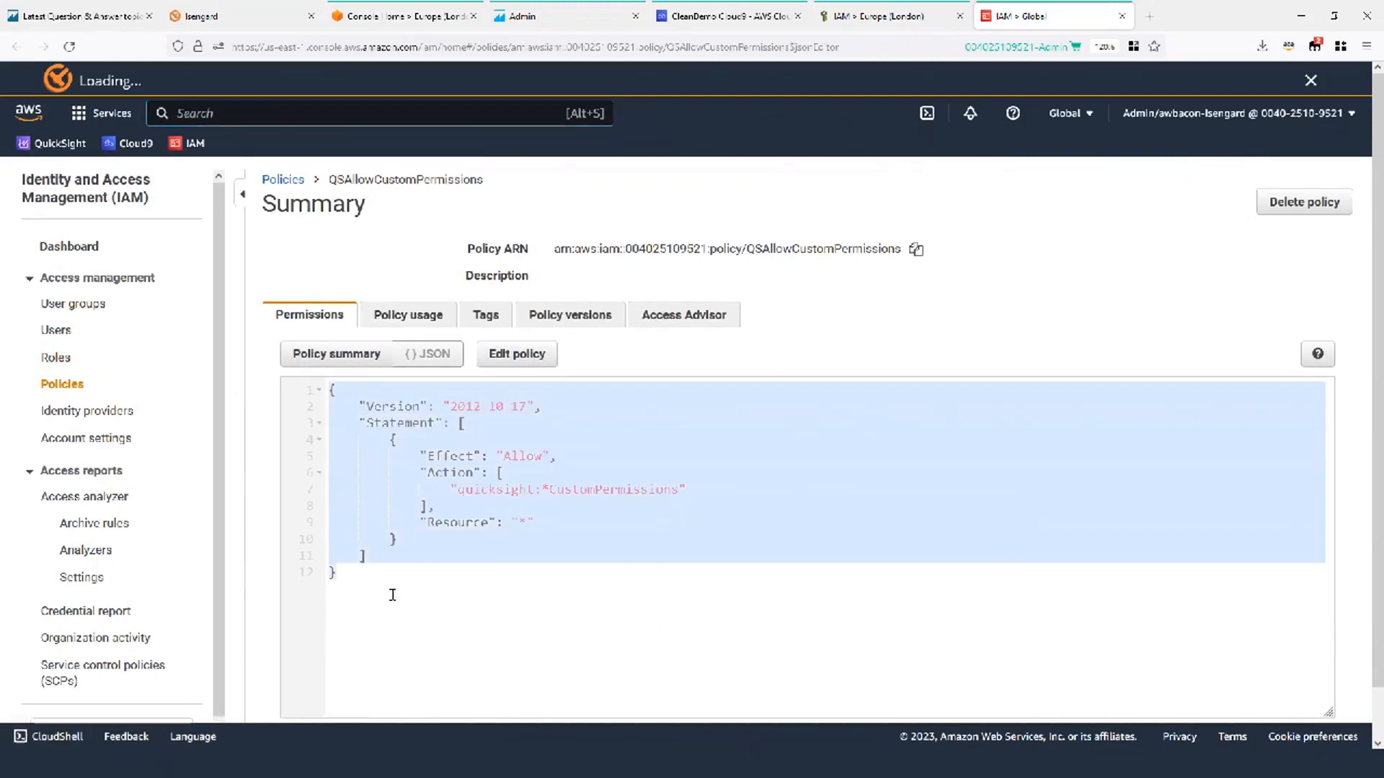
left_click(372, 425)
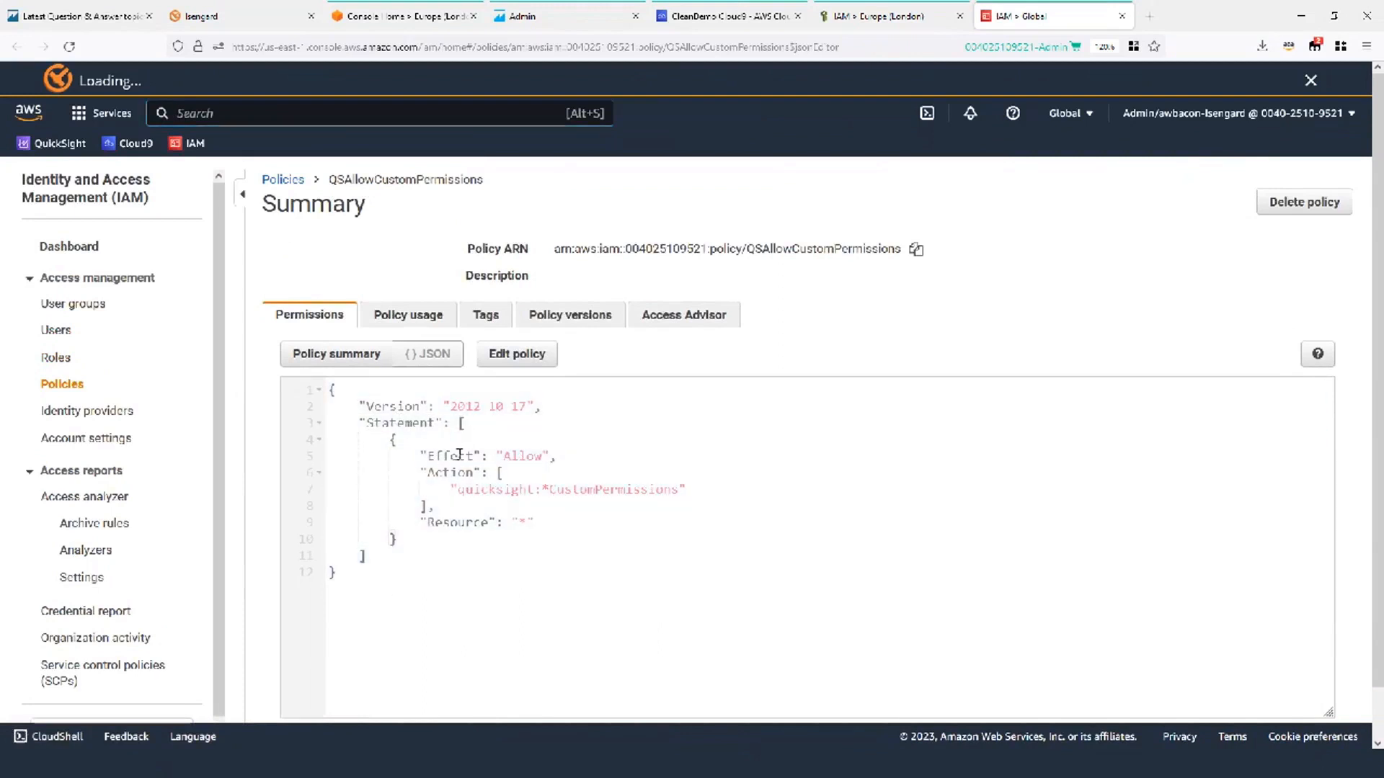
Highlight the Allow effect, the quicksight:*CustomPermissions action and the wildcard Resource.
left_click_drag(505, 454, 543, 455)
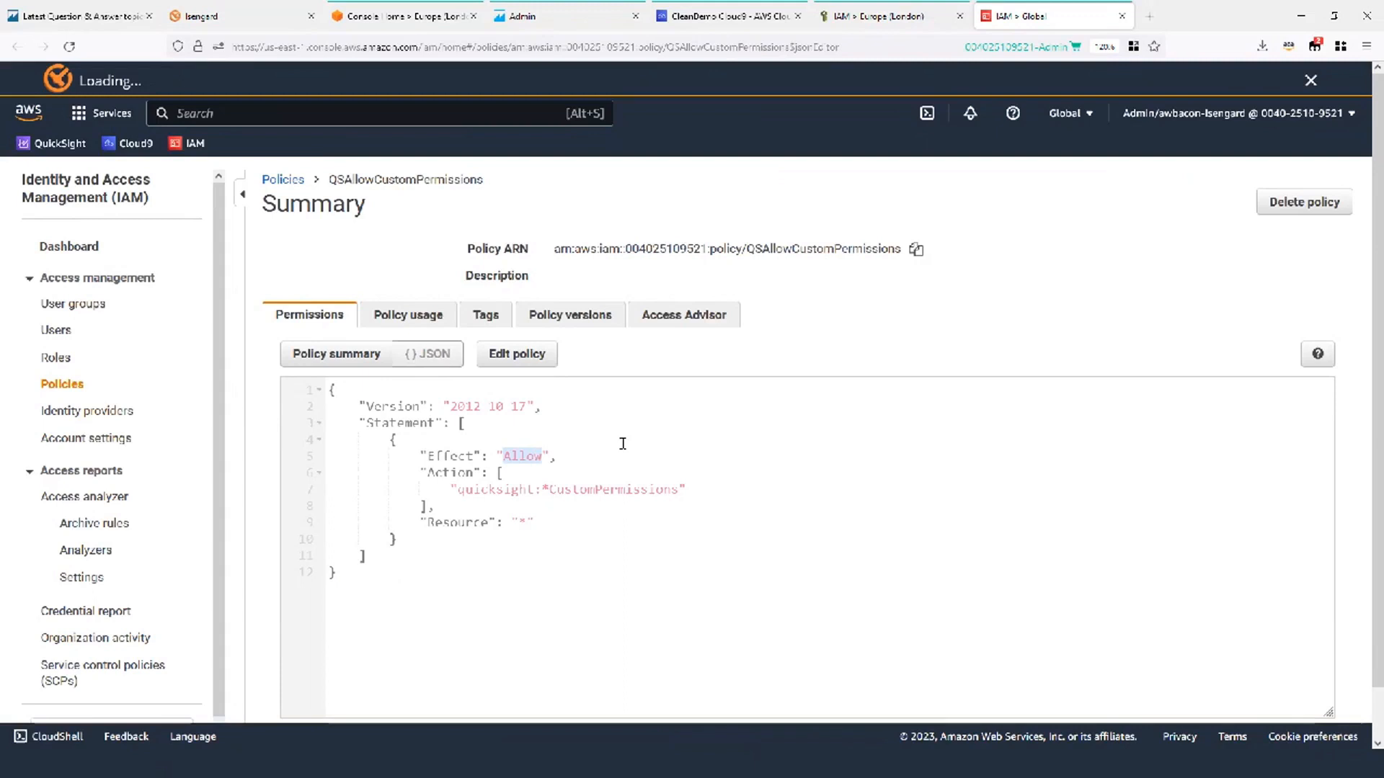
left_click_drag(420, 472, 513, 502)
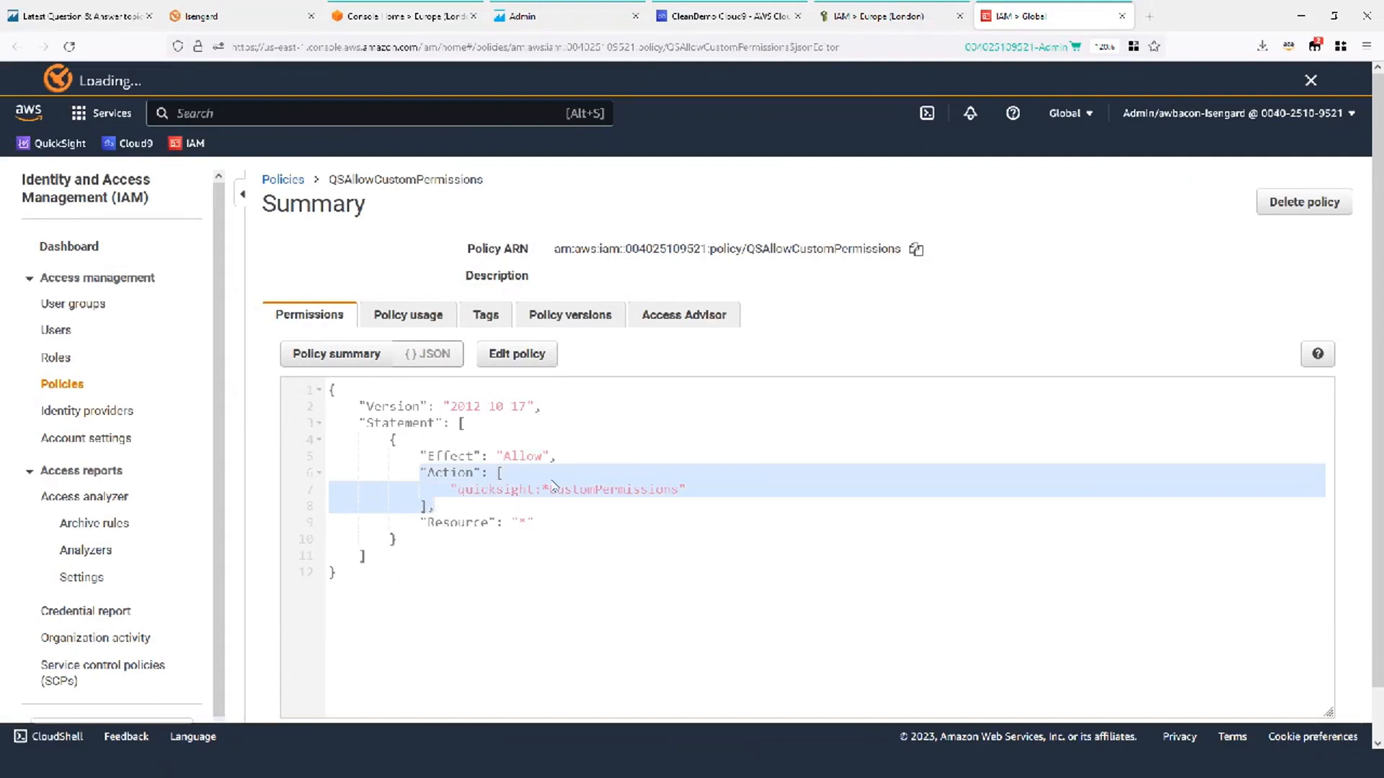
left_click(549, 492)
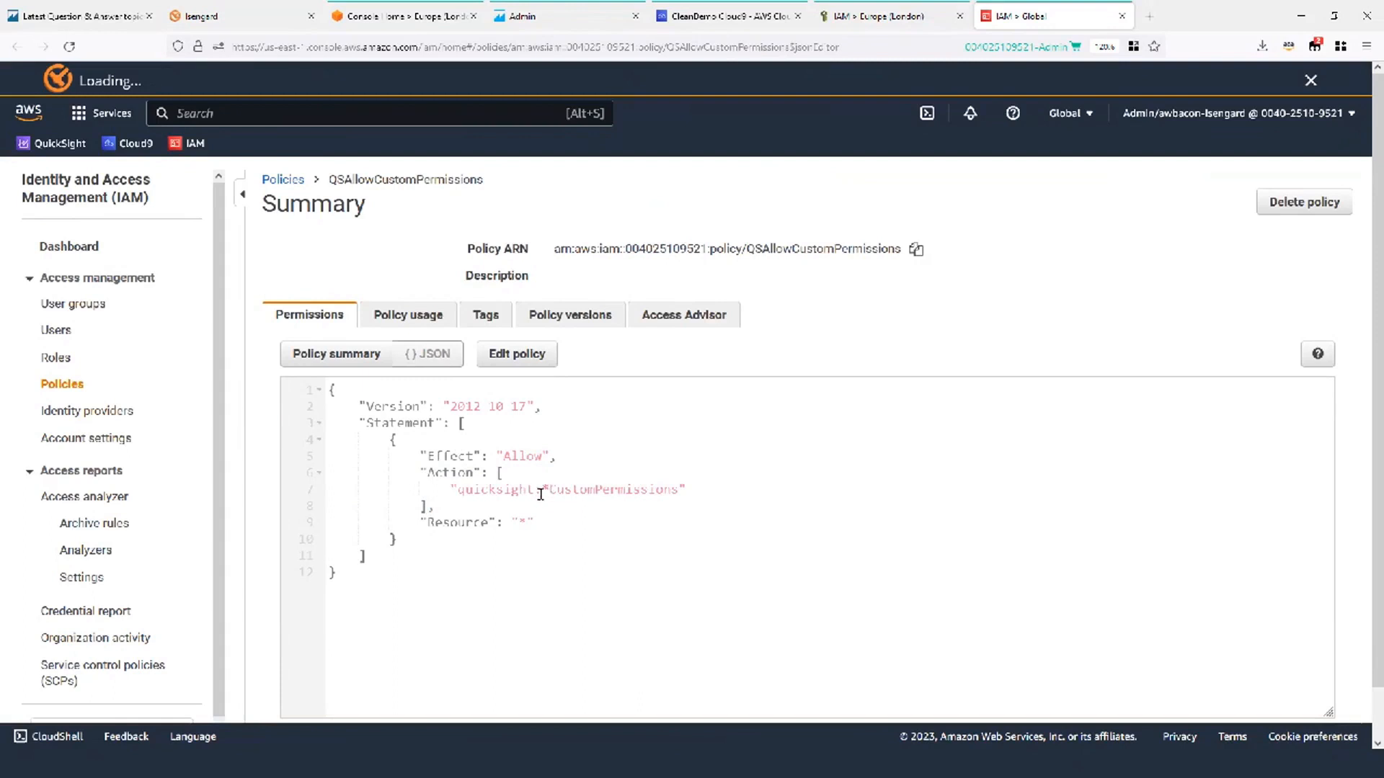
mouse_move(534, 526)
left_mouse_down()
mouse_move(423, 524)
mouse_move(533, 526)
left_mouse_up()
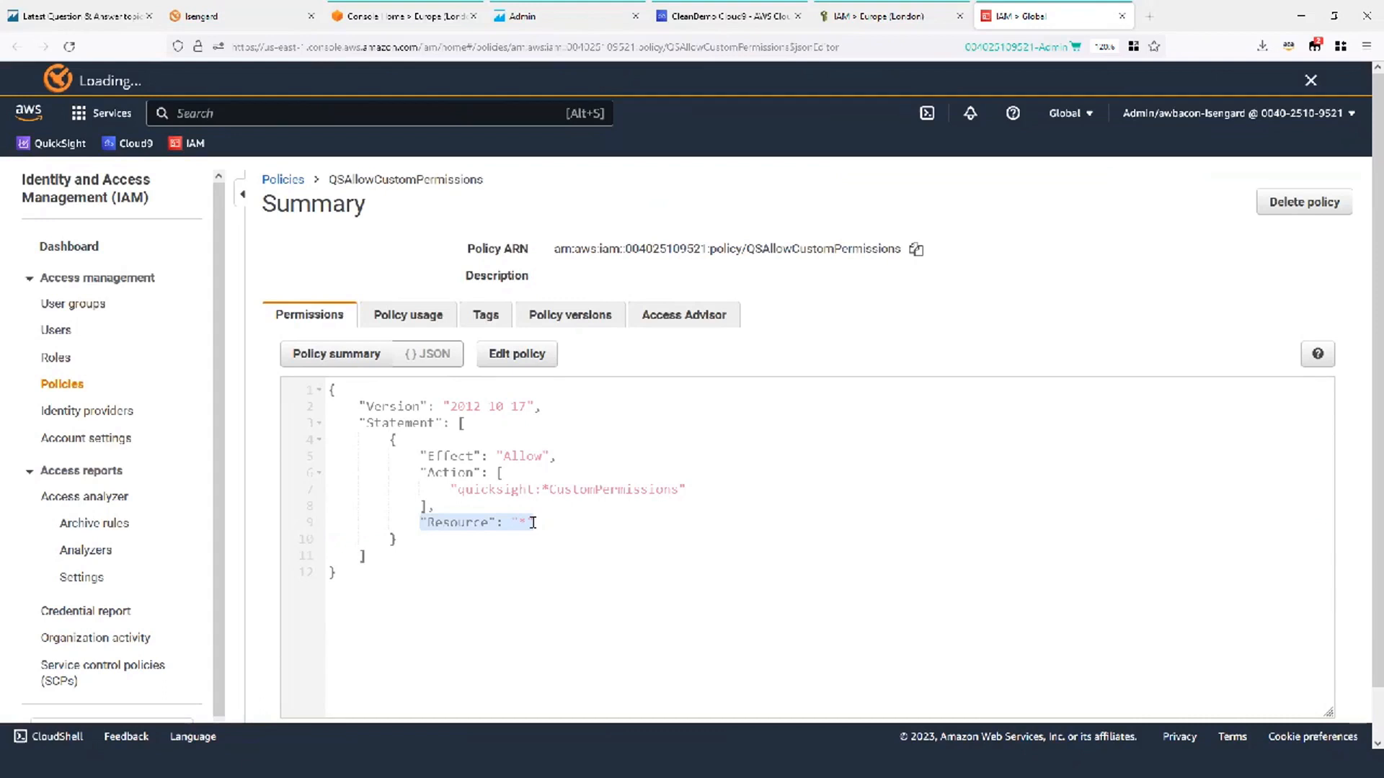
left_click(542, 490)
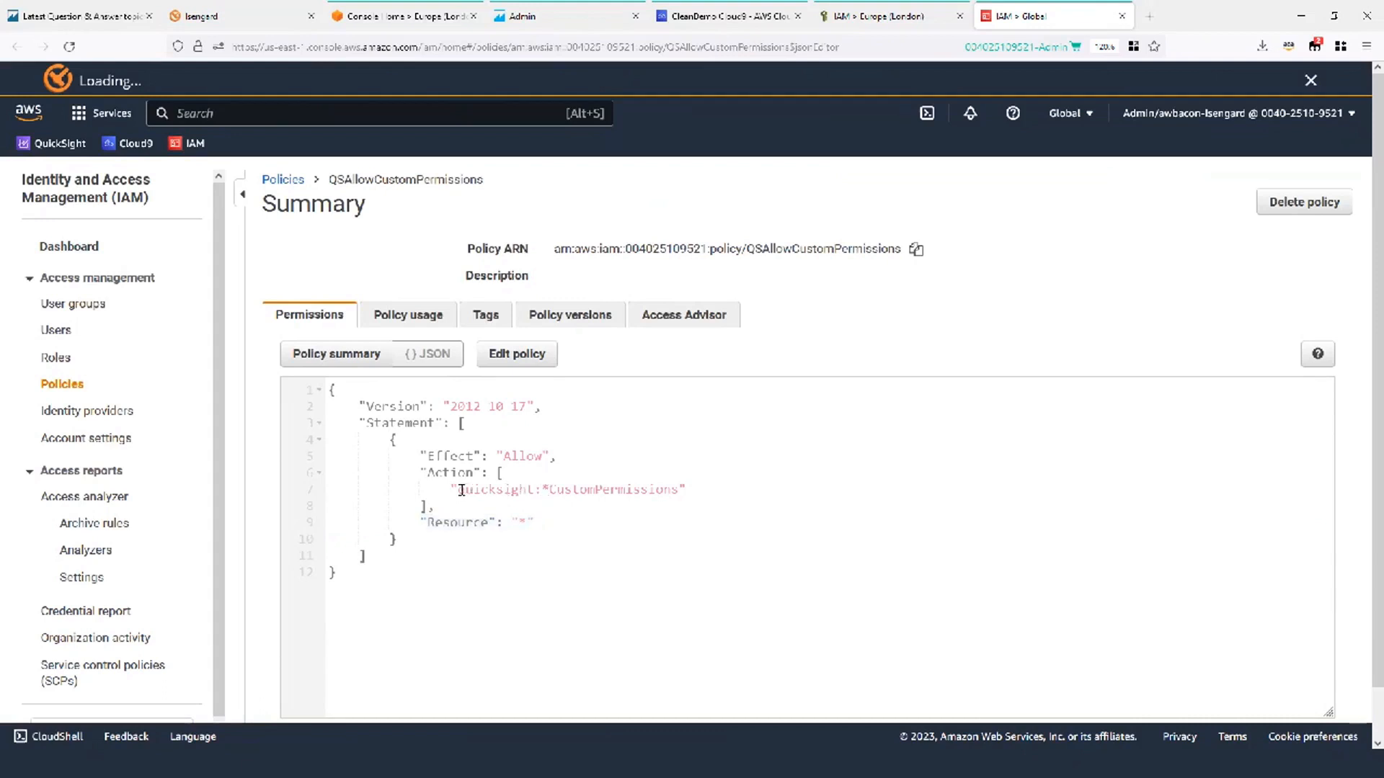
left_click_drag(450, 490, 687, 488)
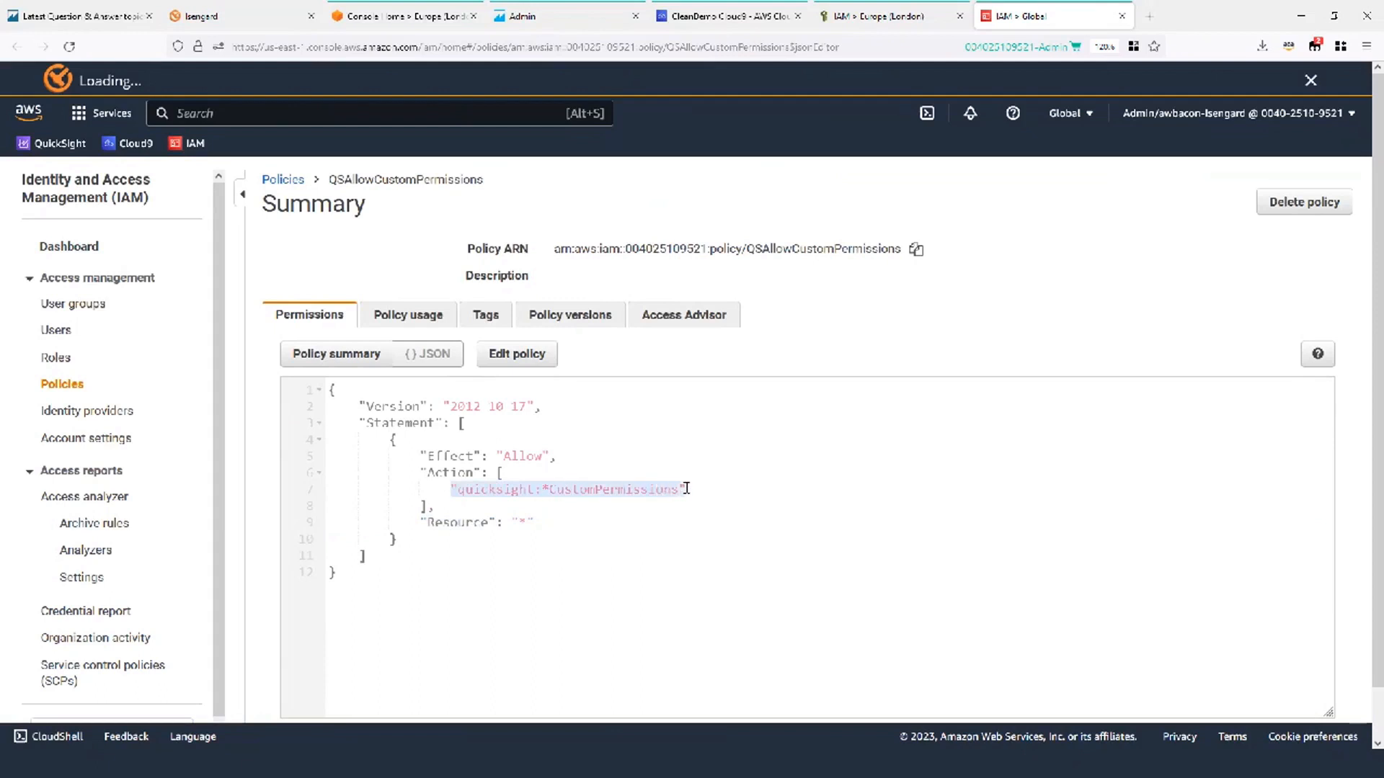
left_click_drag(535, 522, 418, 524)
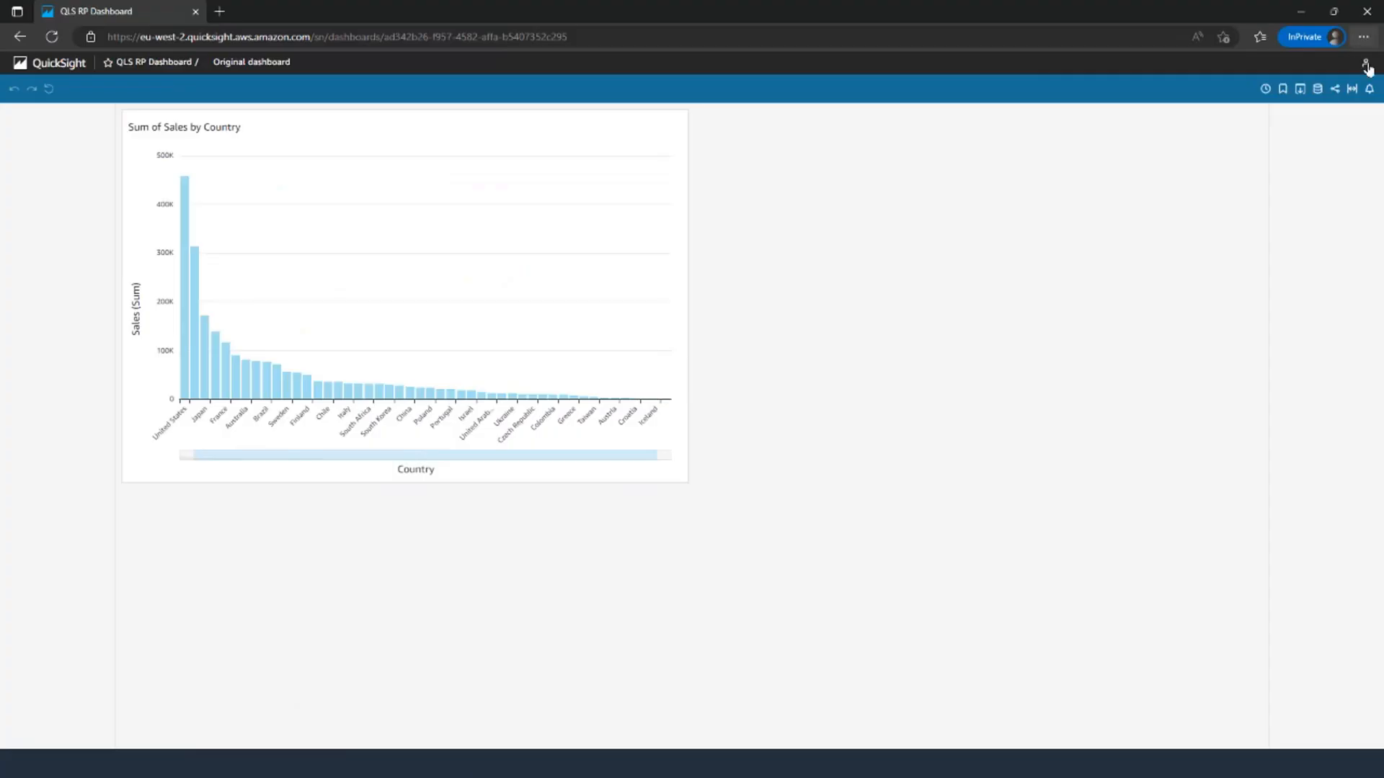
Sign out and sign back in with the admin IAM user's username and IAM password.
left_click(1364, 63)
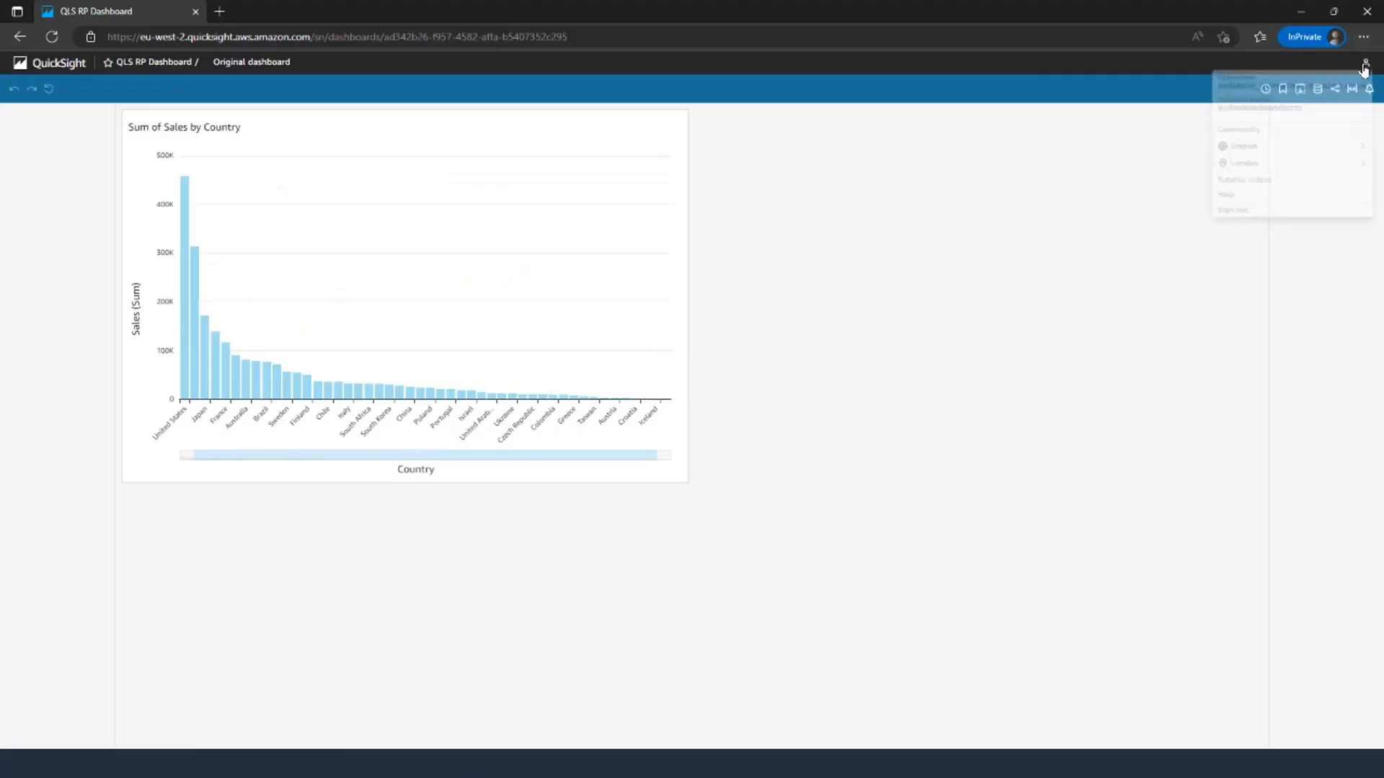
left_click(1267, 234)
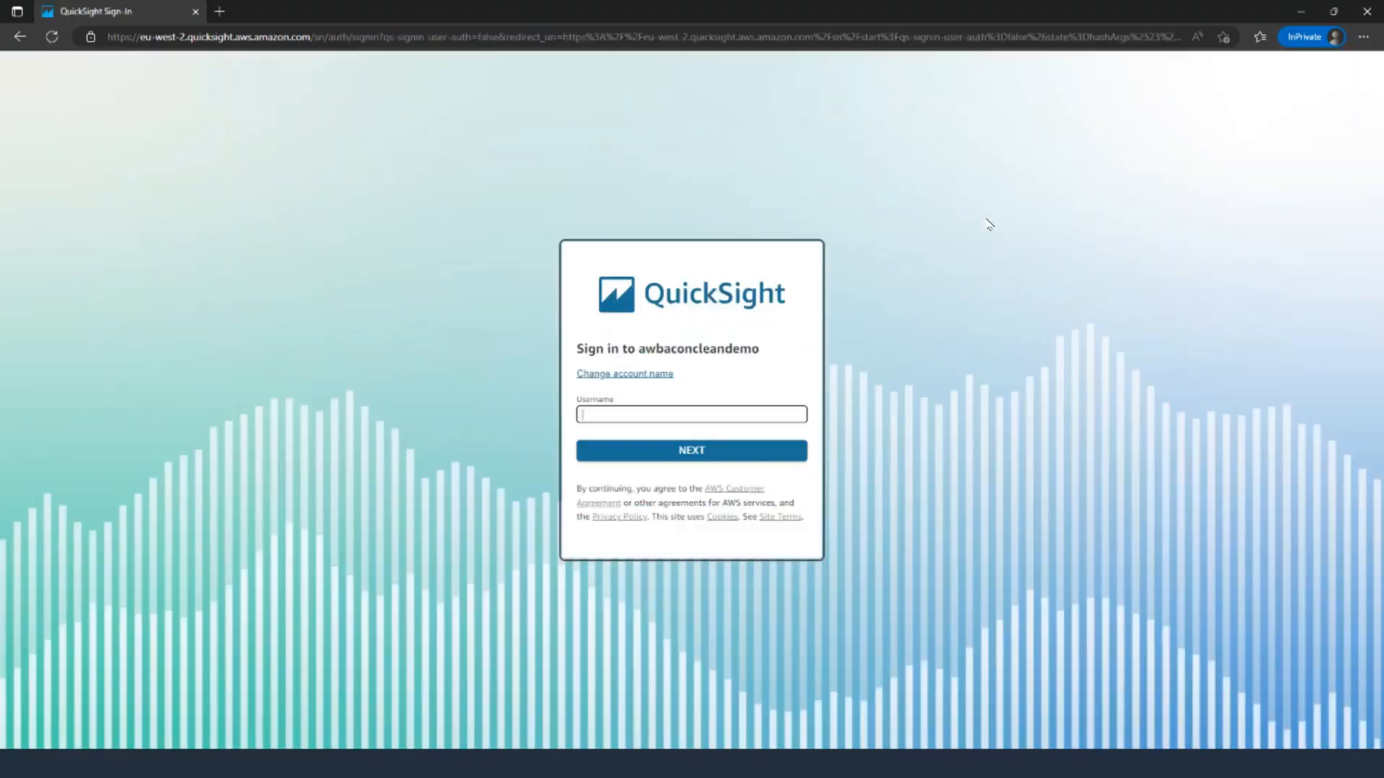
left_click(632, 420)
left_click(690, 451)
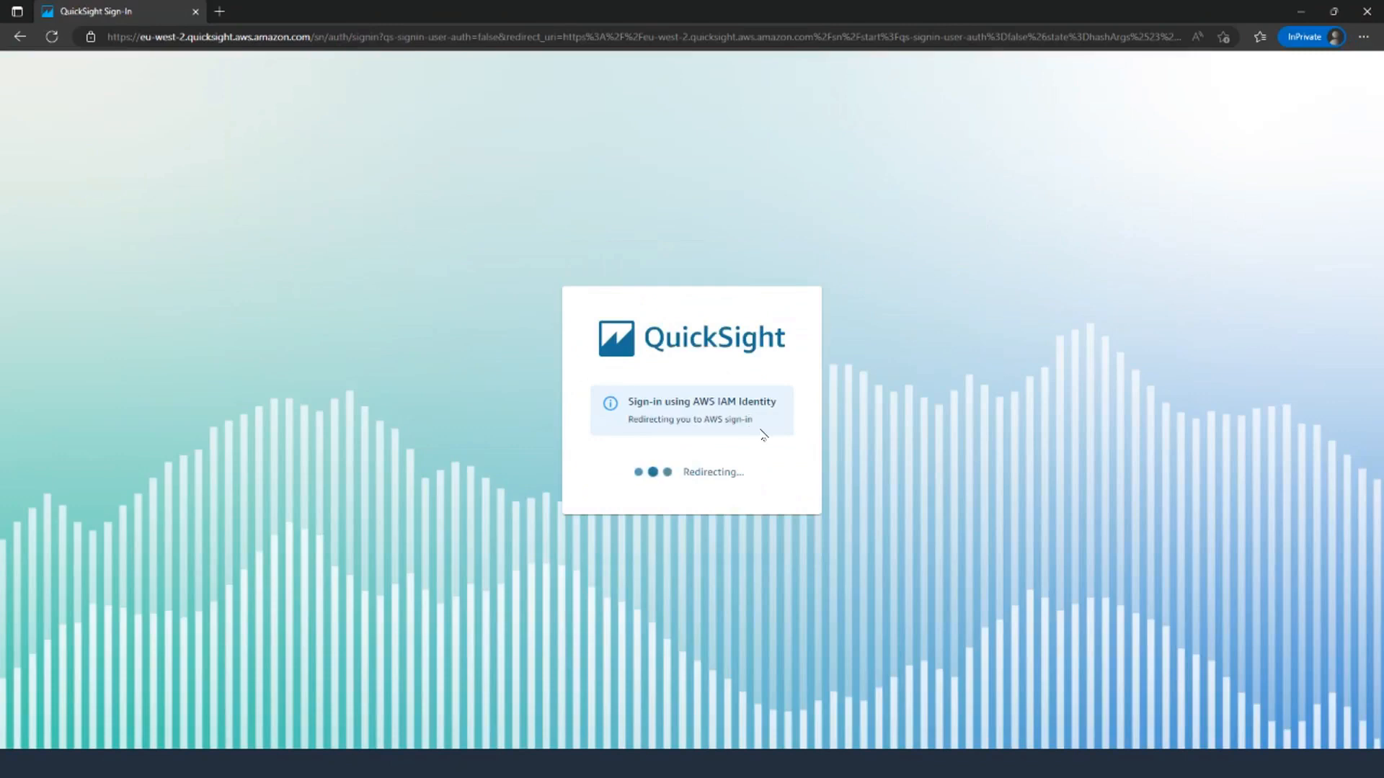
type("••••••")
key("Return")
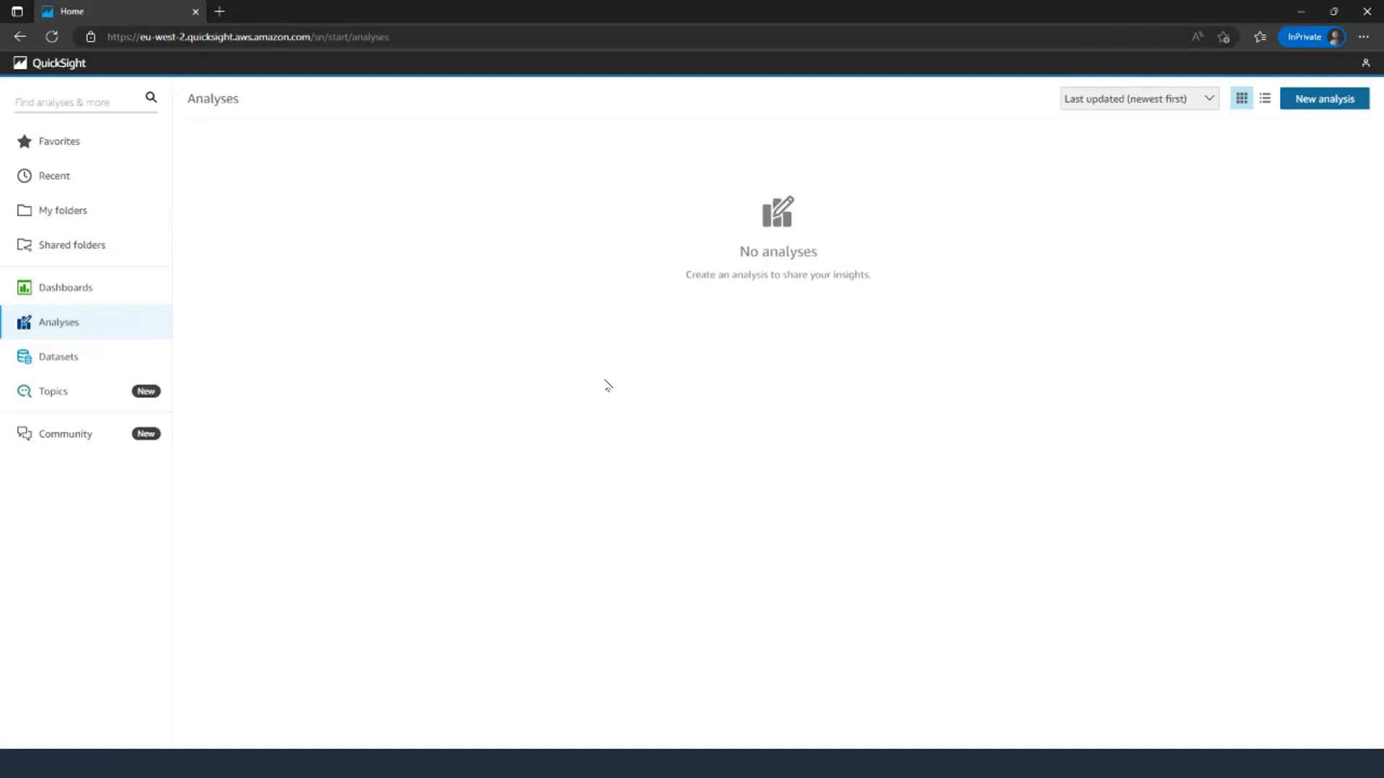
View Datasets, then choose Manage QuickSight from the account menu to reach Manage users.
left_click(55, 363)
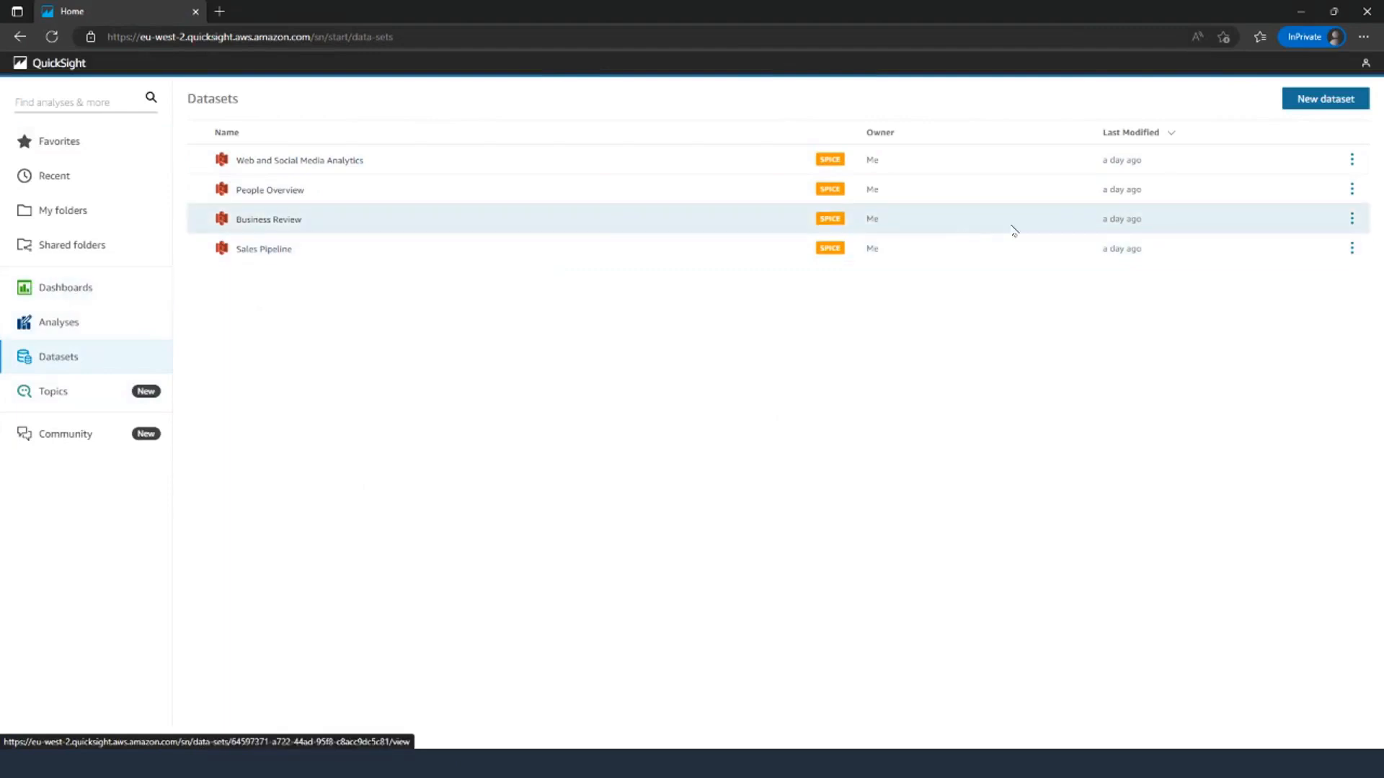
left_click(1365, 67)
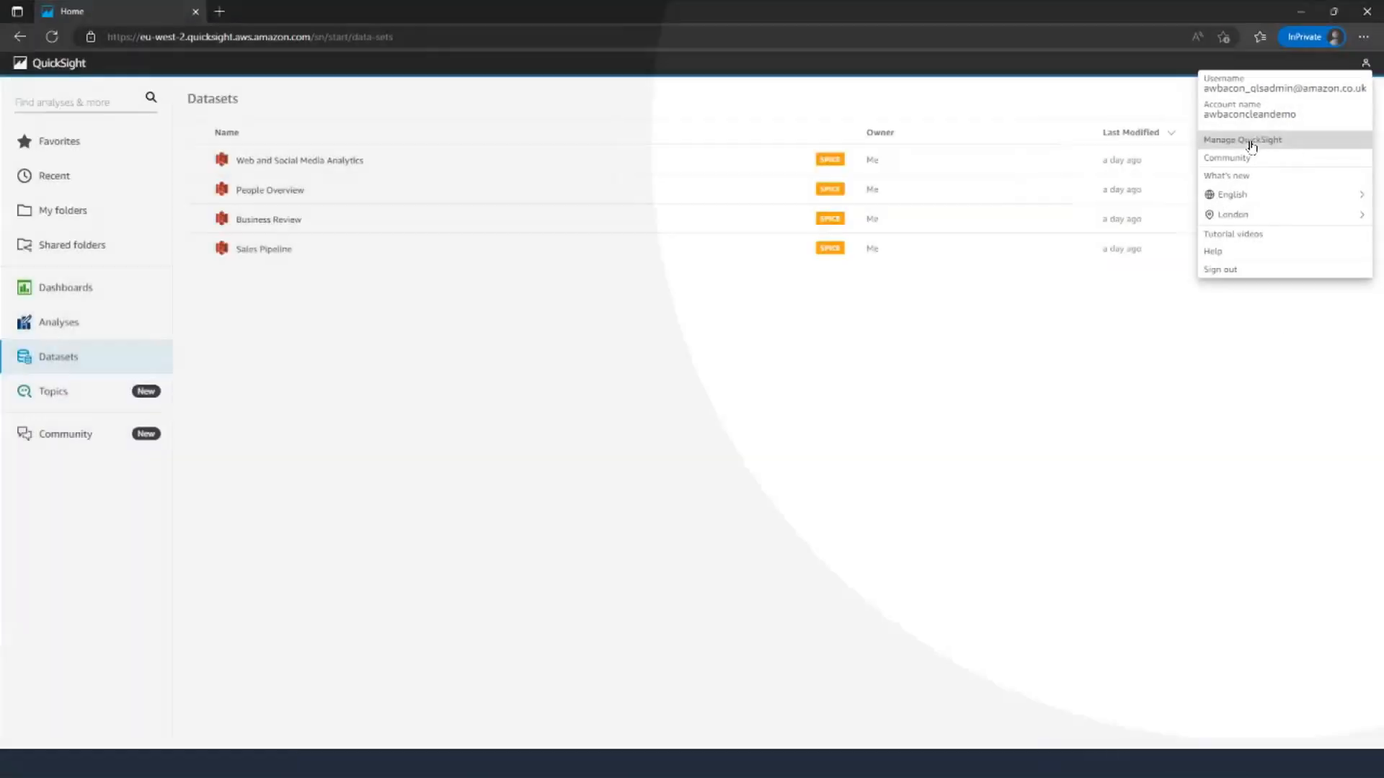
left_click(1271, 141)
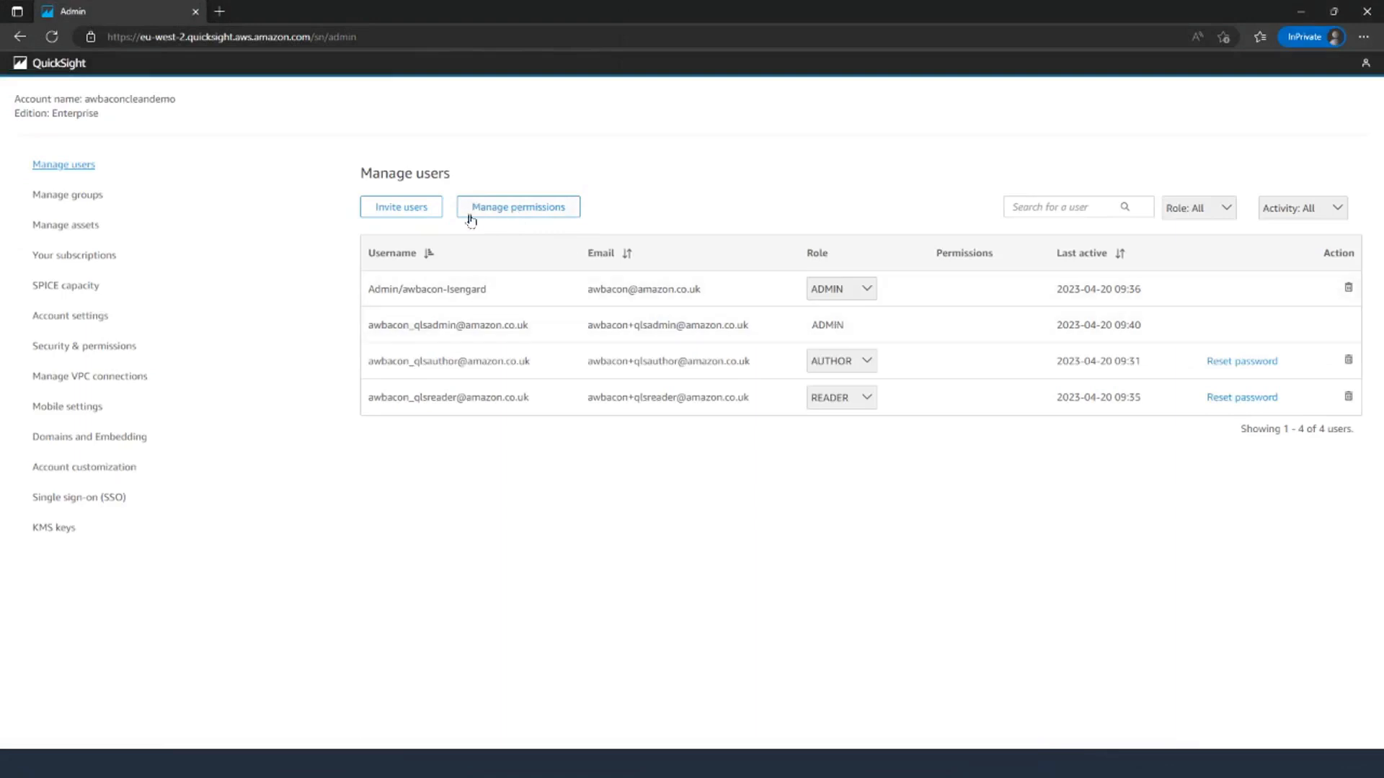
left_click(521, 208)
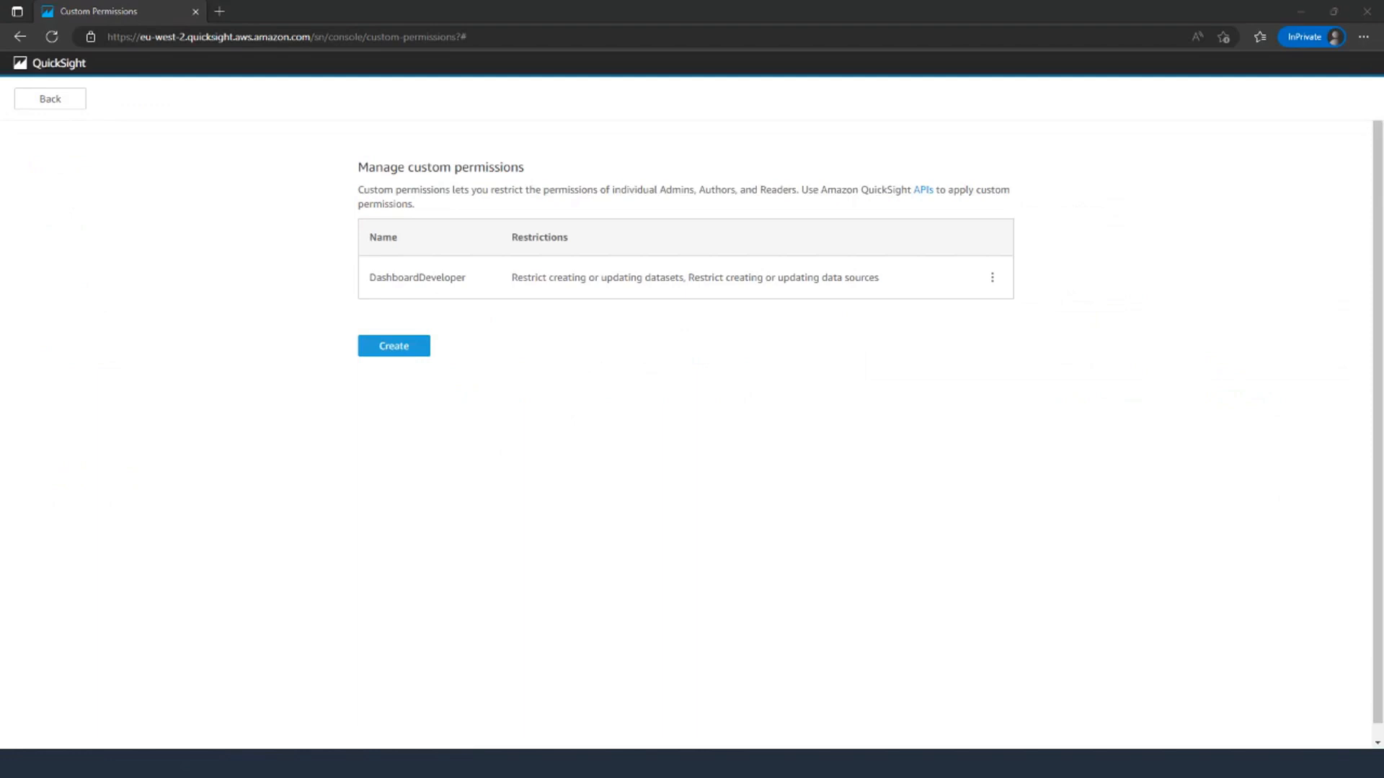
left_click(61, 99)
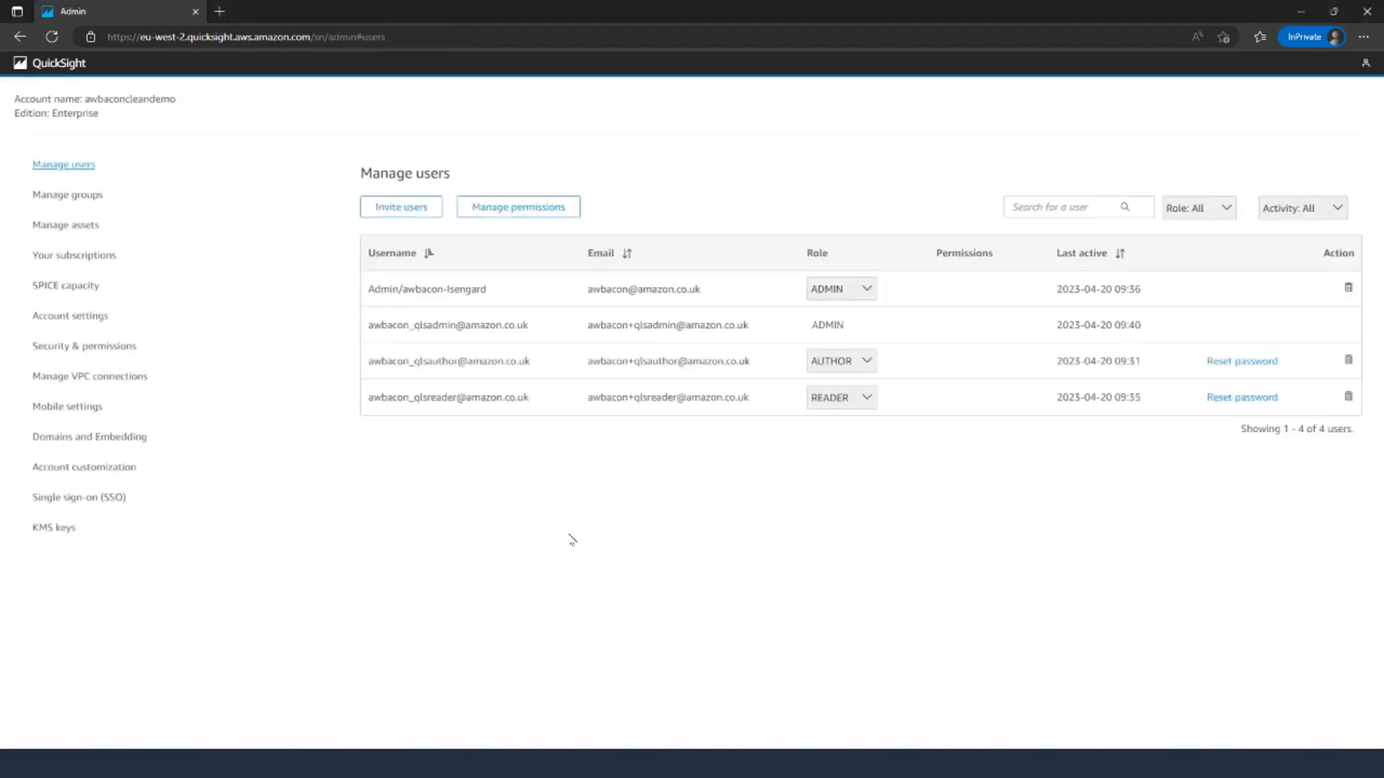